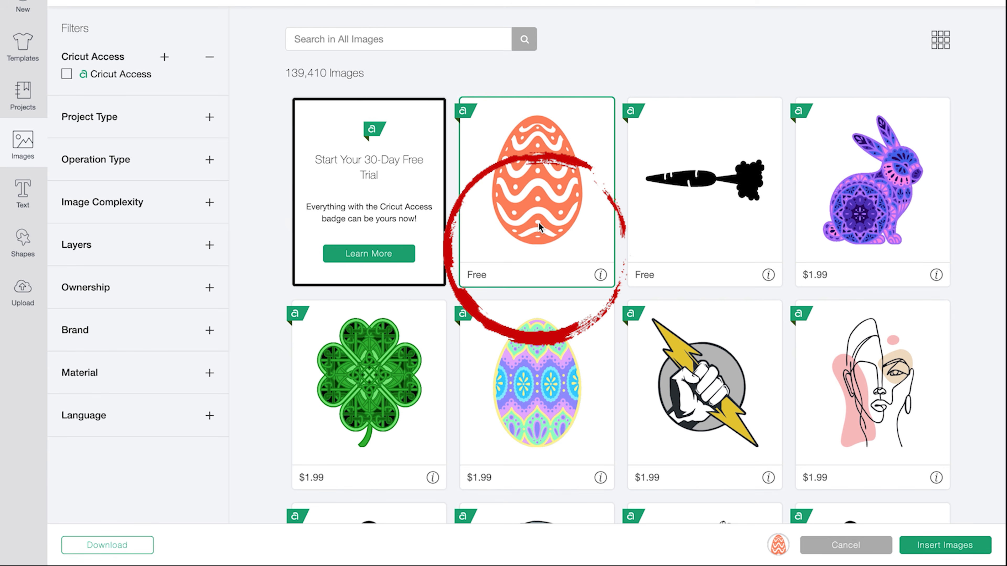
- Insert the Easter egg, move it to the canvas top-left and shrink it to 1.574 × 2.069 in
{"action": "left_click", "coordinate": [947, 544]}
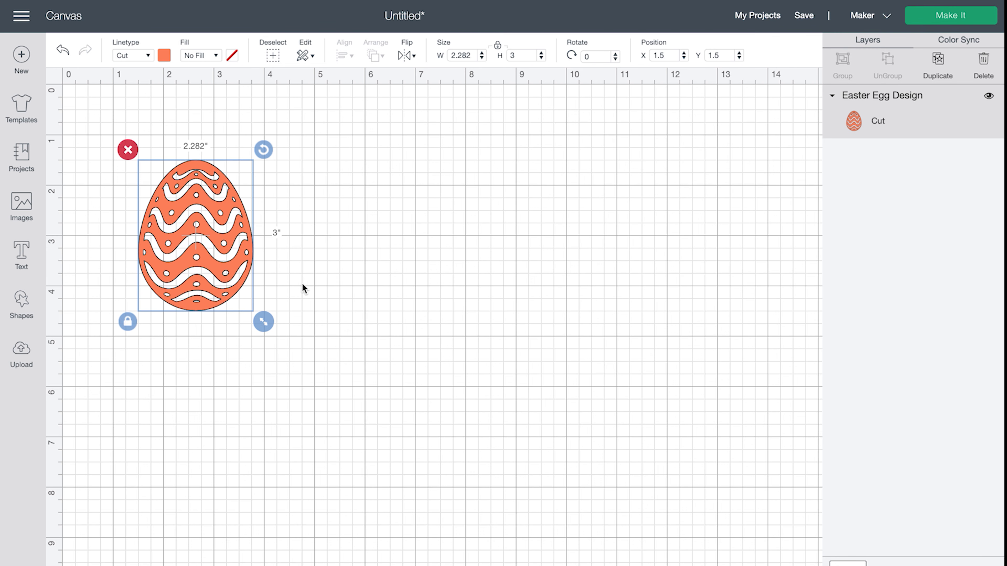
{"action": "left_click_drag", "start_coordinate": [233, 270], "coordinate": [189, 233]}
{"action": "left_click_drag", "start_coordinate": [218, 284], "coordinate": [181, 247]}
{"action": "left_click", "coordinate": [193, 253]}
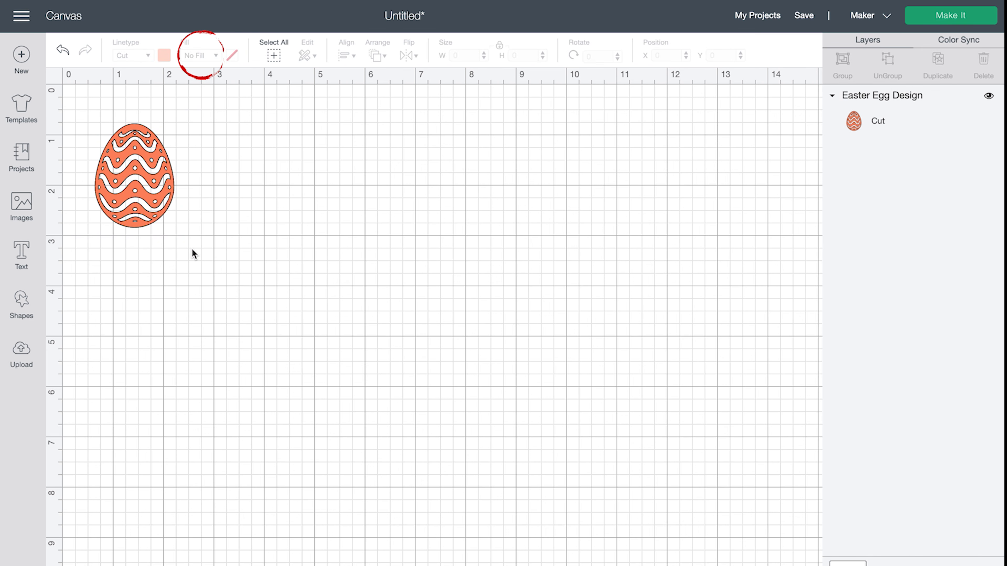
{"action": "left_click", "coordinate": [155, 216]}
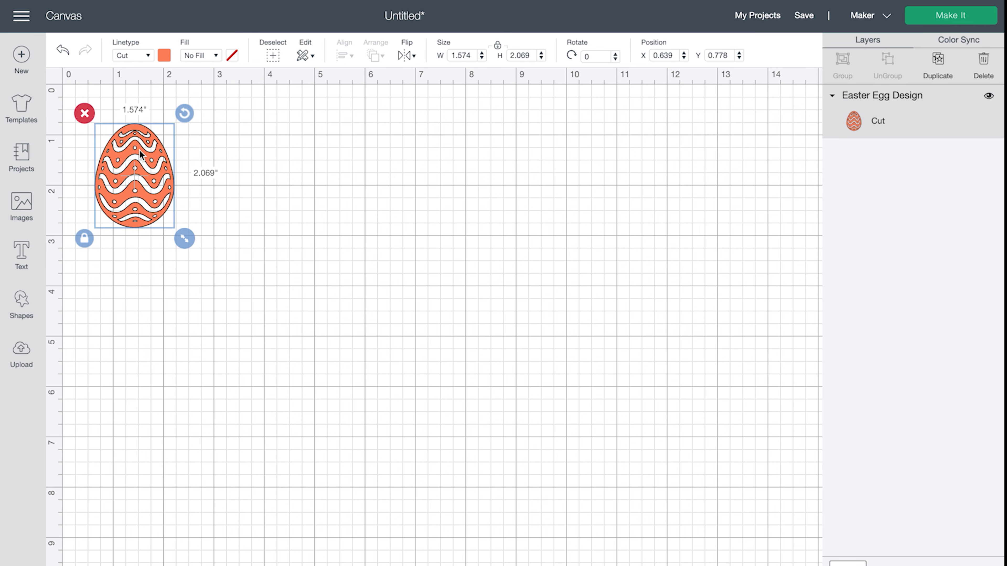
- Set the egg's fill to Print with a Cut line type and send it to mat preparation
{"action": "left_click", "coordinate": [214, 55]}
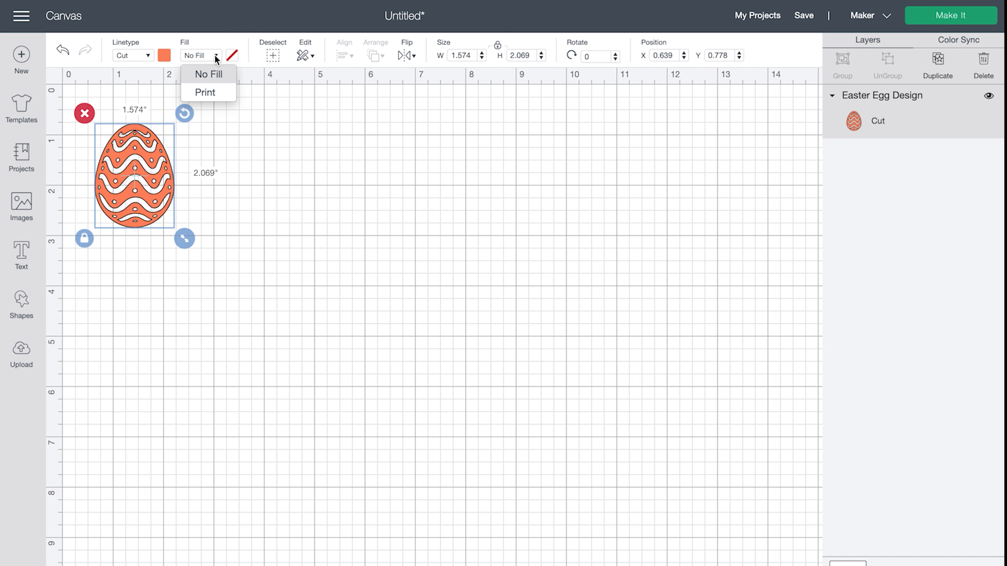
{"action": "left_click", "coordinate": [211, 93]}
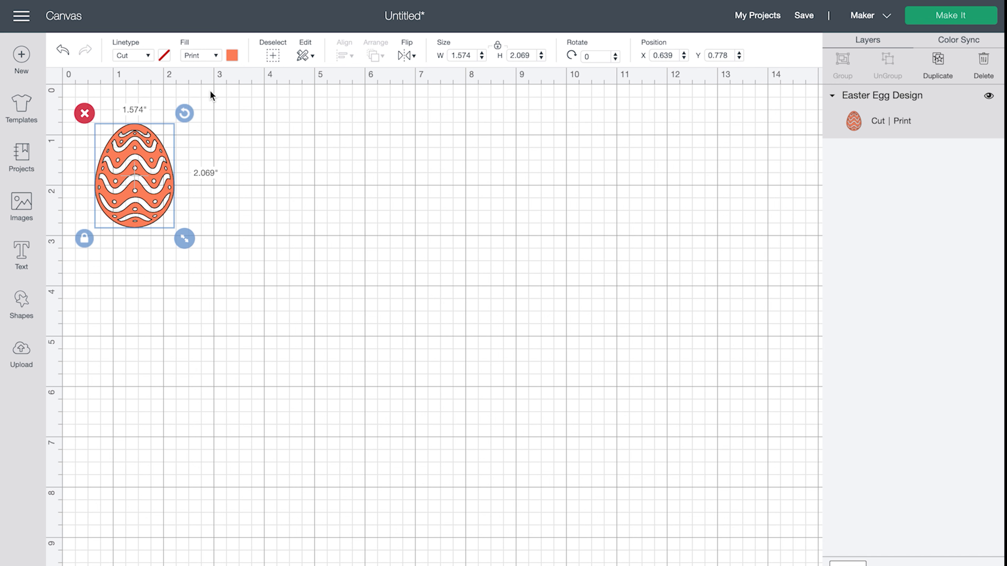
{"action": "left_click", "coordinate": [146, 57]}
{"action": "left_click", "coordinate": [146, 80]}
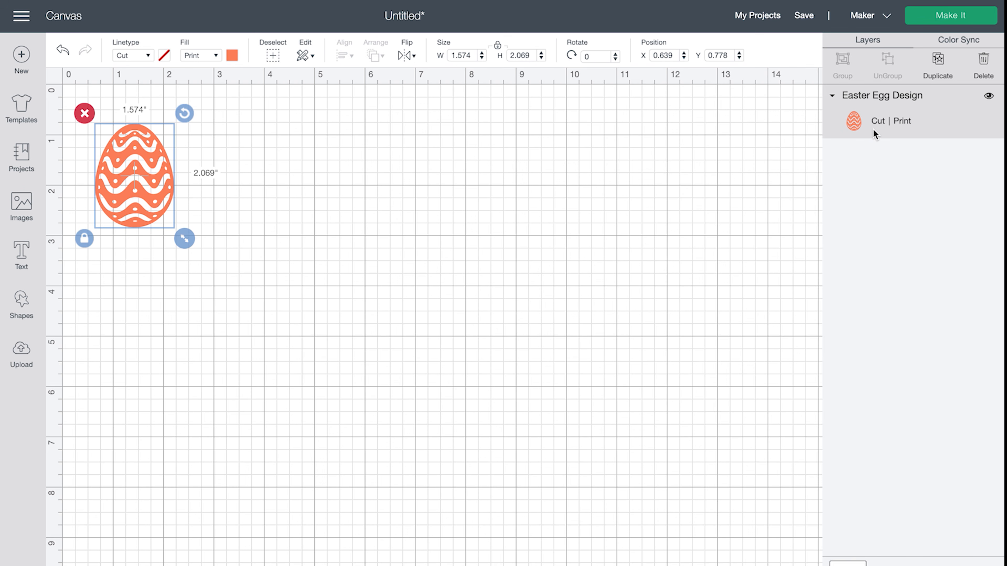
{"action": "left_click", "coordinate": [350, 265]}
{"action": "left_click", "coordinate": [936, 17]}
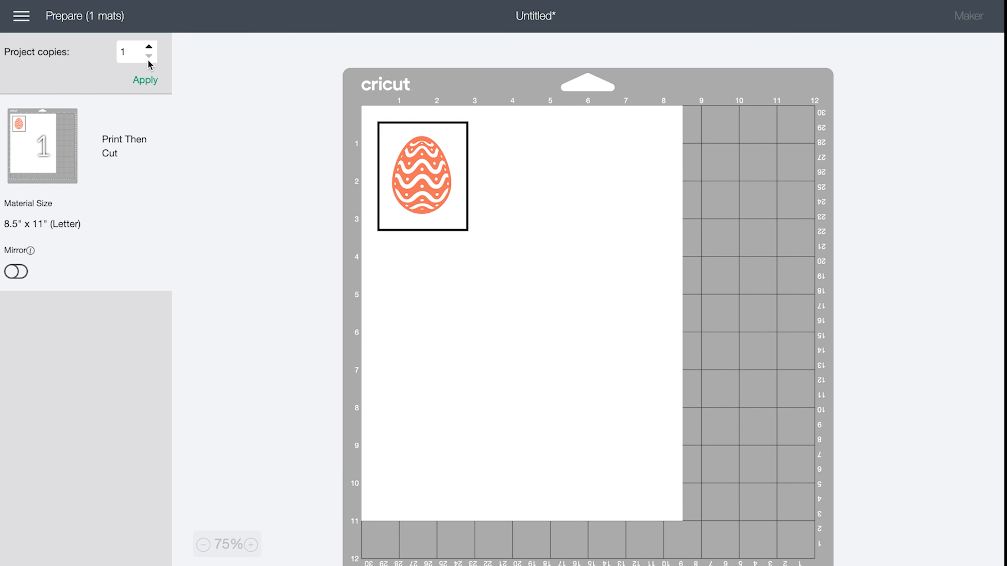
- Raise the project copies to 15 and apply them to the Print Then Cut mat
{"action": "left_click", "coordinate": [149, 48]}
{"action": "left_click", "coordinate": [150, 48]}
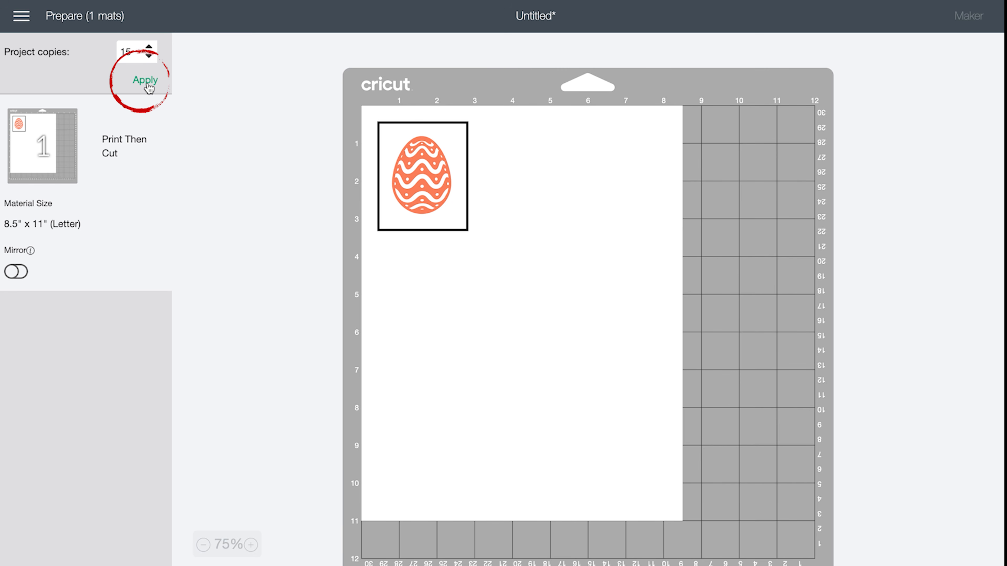
{"action": "left_click", "coordinate": [148, 83]}
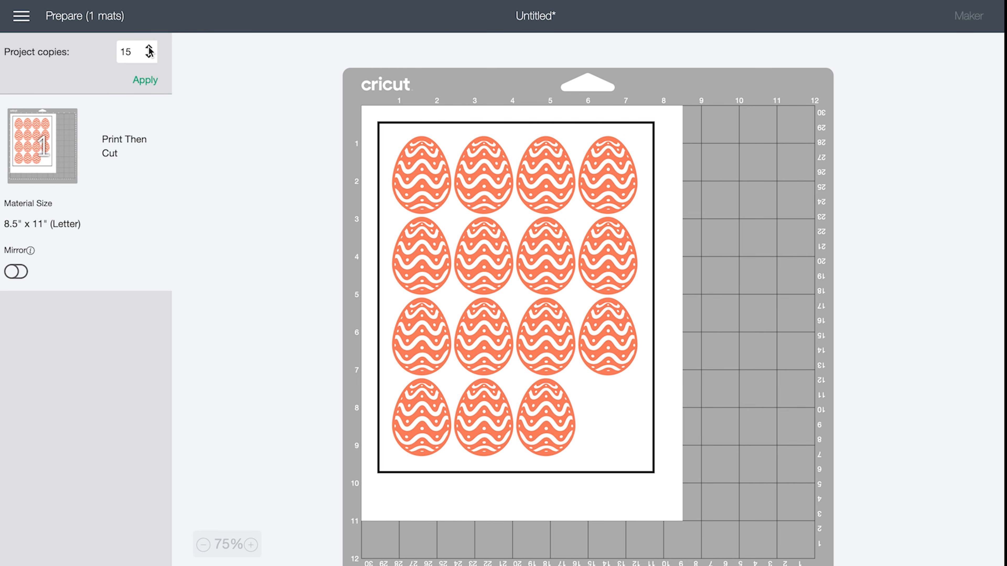
{"action": "left_click", "coordinate": [147, 81]}
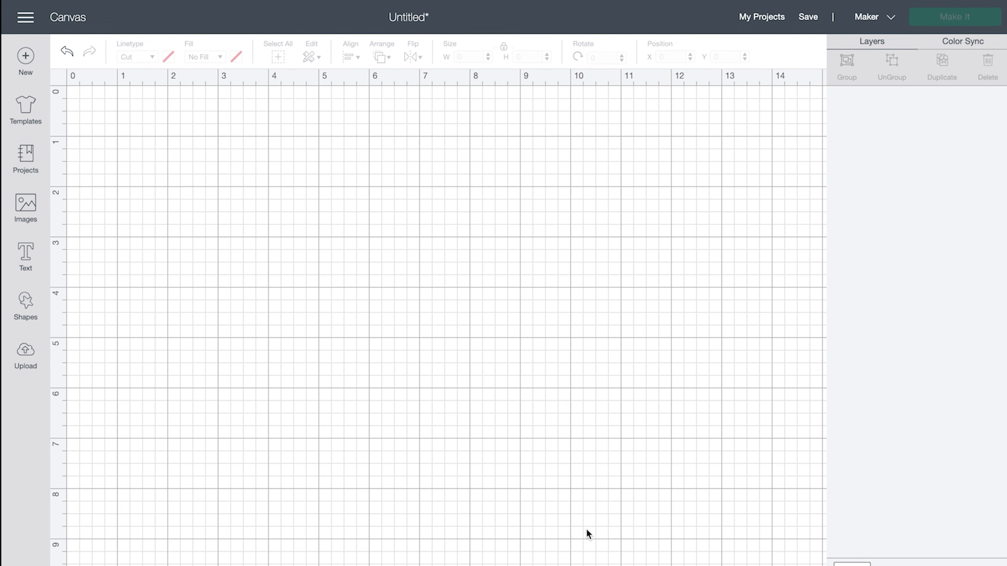
- Add a square shape to the canvas and unlock its proportions
{"action": "left_click", "coordinate": [27, 306]}
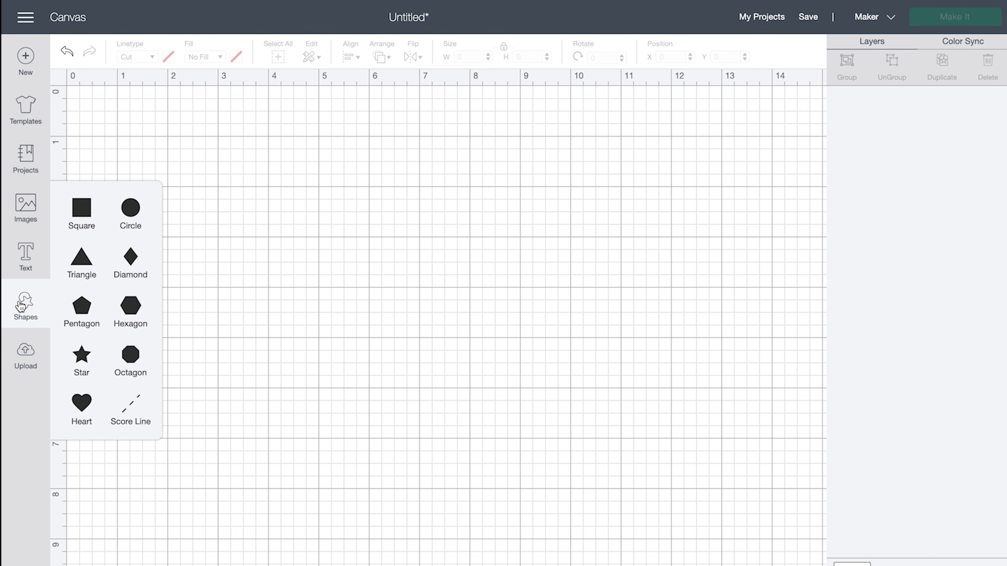
{"action": "left_click", "coordinate": [82, 212]}
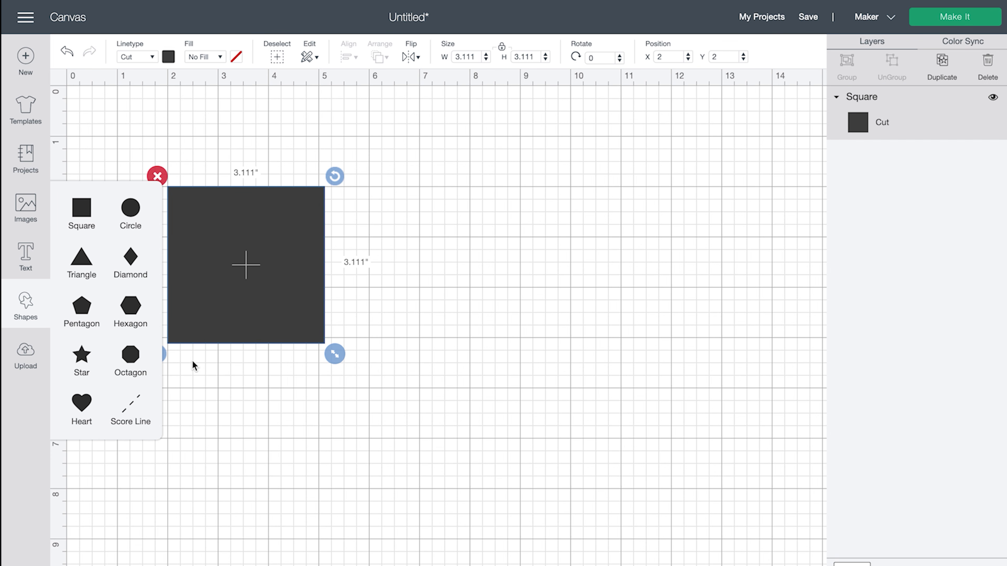
{"action": "left_click", "coordinate": [198, 377]}
{"action": "left_click", "coordinate": [184, 325]}
{"action": "left_click", "coordinate": [156, 355]}
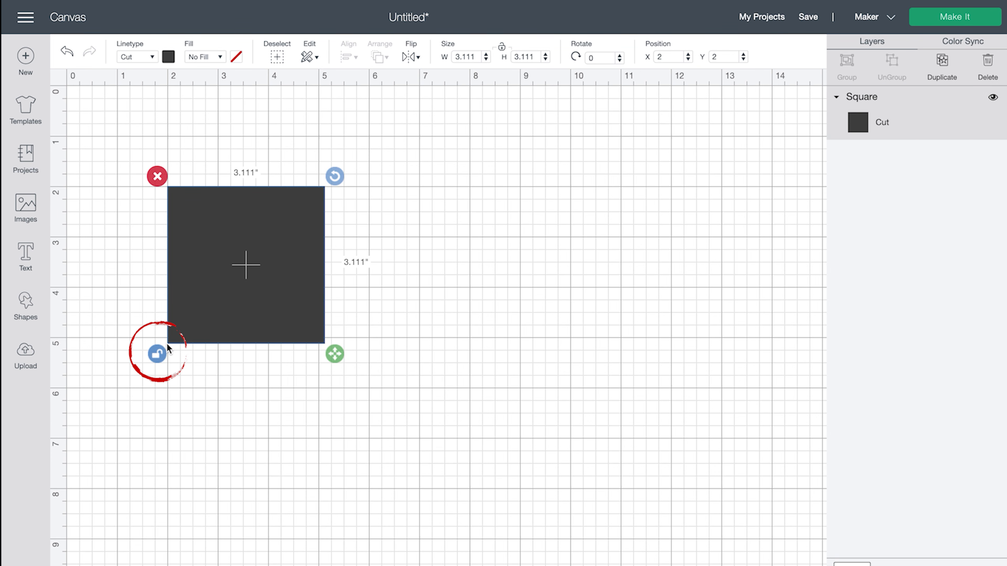
- Resize the square to 6.75 × 9.25 in and move the rectangle up near the canvas top
{"action": "left_click_drag", "start_coordinate": [475, 59], "coordinate": [452, 61]}
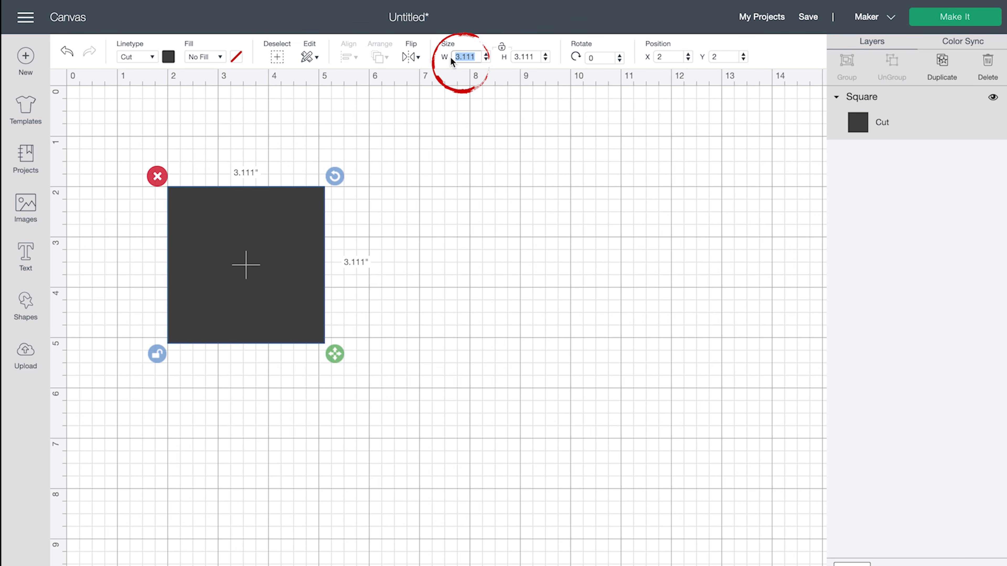
{"action": "type", "text": "6.75"}
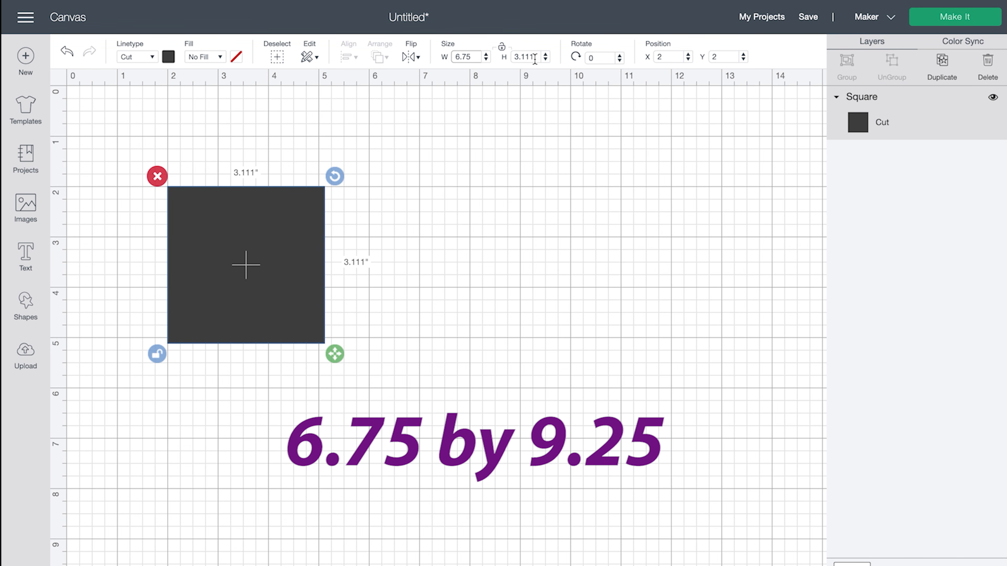
{"action": "double_click", "coordinate": [535, 58]}
{"action": "type", "text": "9."}
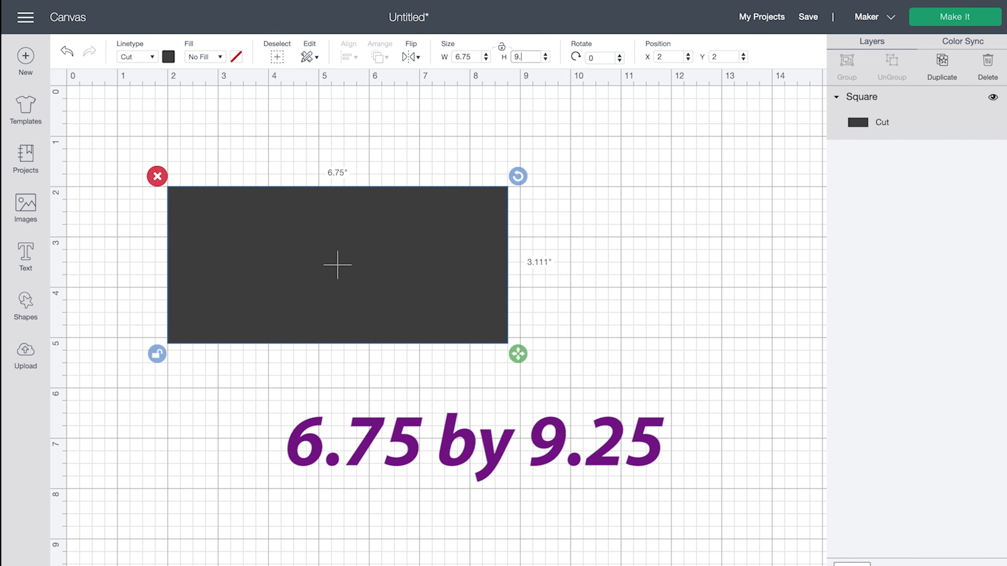
{"action": "type", "text": "25"}
{"action": "key", "text": "Return"}
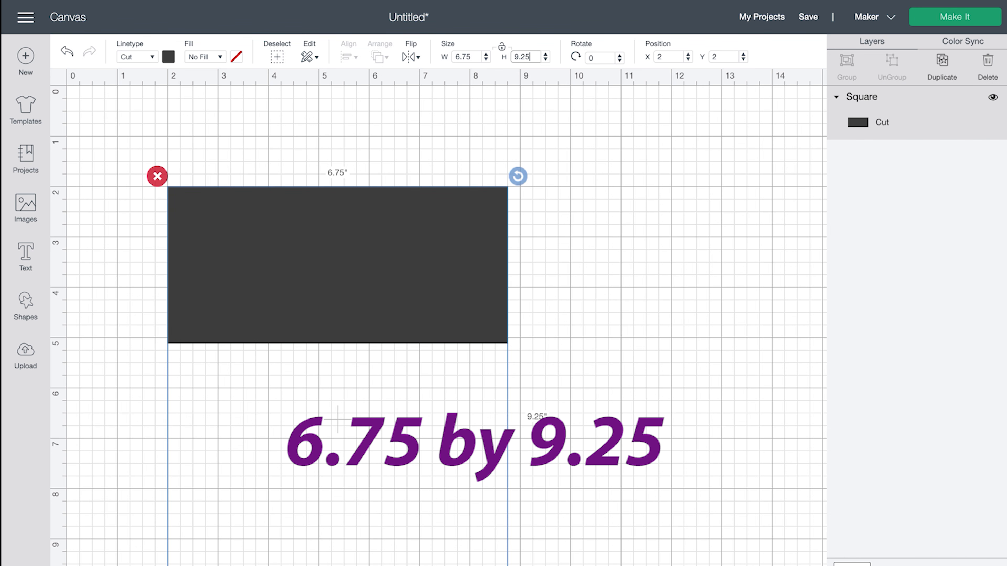
{"action": "left_click", "coordinate": [571, 113]}
{"action": "left_click_drag", "start_coordinate": [360, 262], "coordinate": [359, 212]}
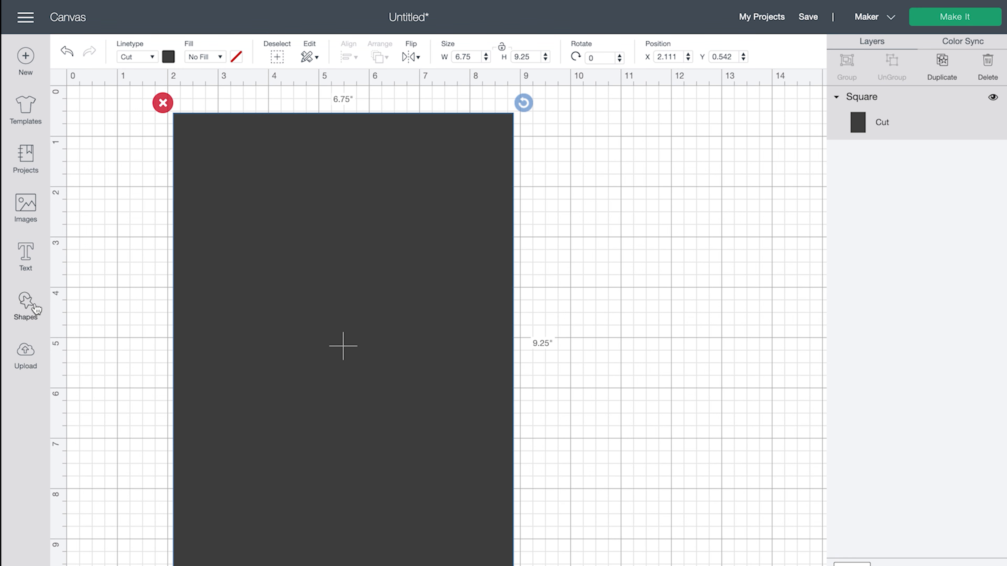
- Add a text box reading 'abcdefghijklmnop'
{"action": "left_click", "coordinate": [27, 255]}
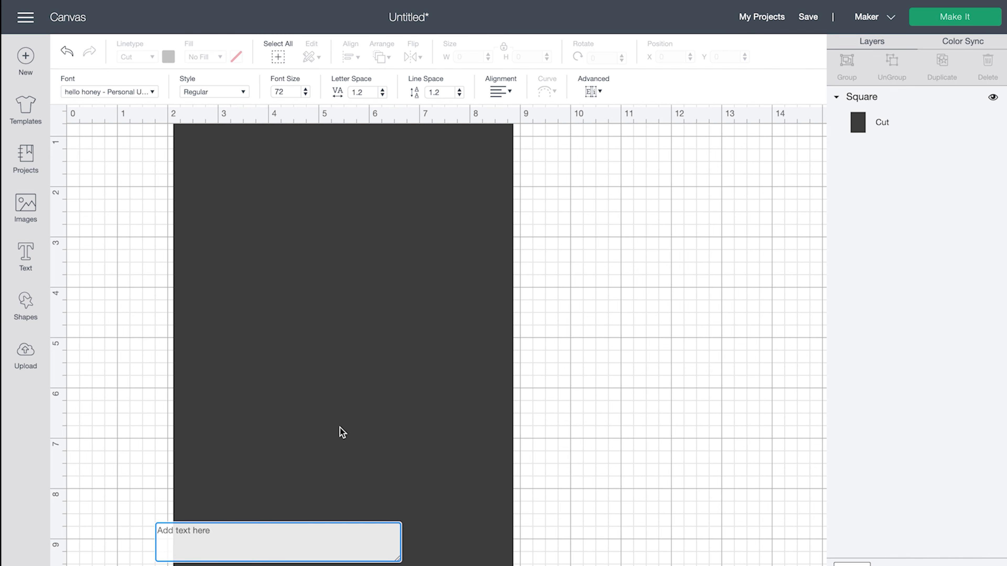
{"action": "type", "text": "abcdeft"}
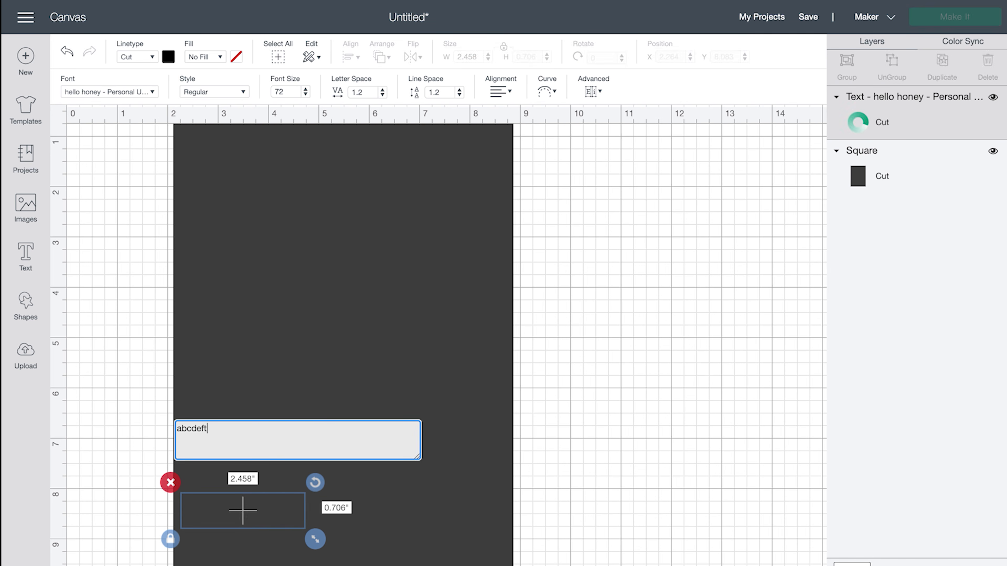
{"action": "key", "text": "BackSpace"}
{"action": "type", "text": "ghi"}
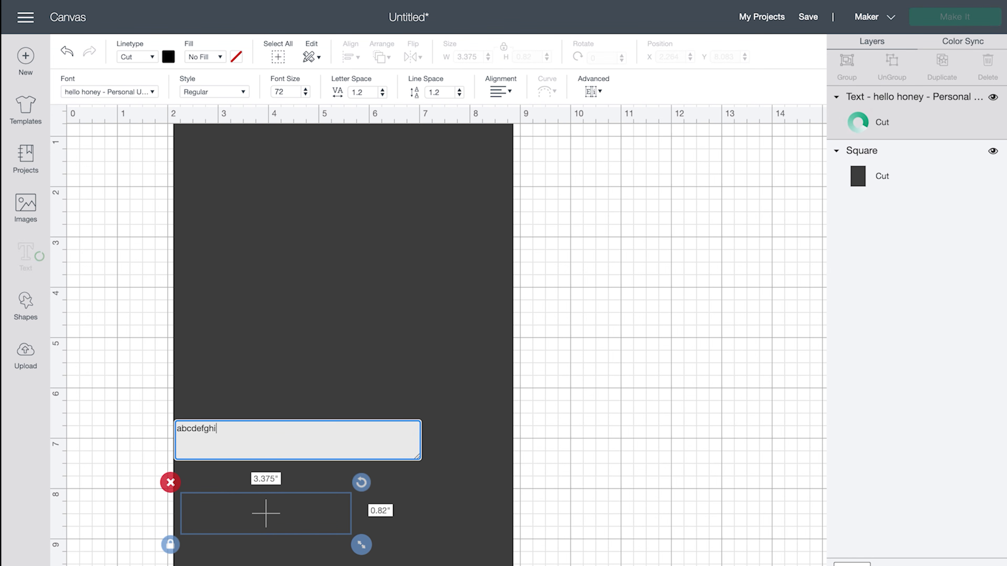
{"action": "type", "text": "jklmn"}
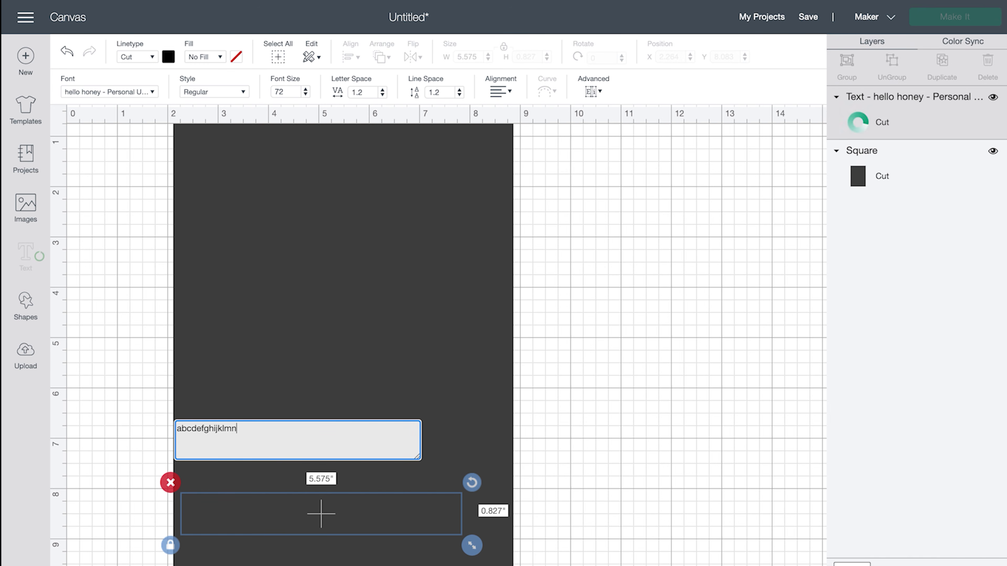
{"action": "type", "text": "op"}
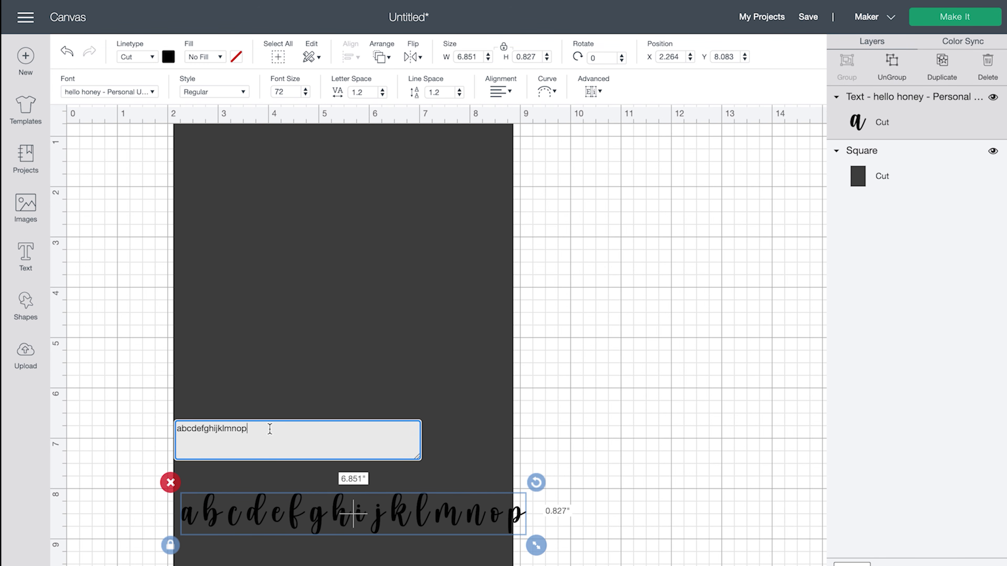
- Set the sample text's font to Kawaii Food II
{"action": "double_click", "coordinate": [255, 420]}
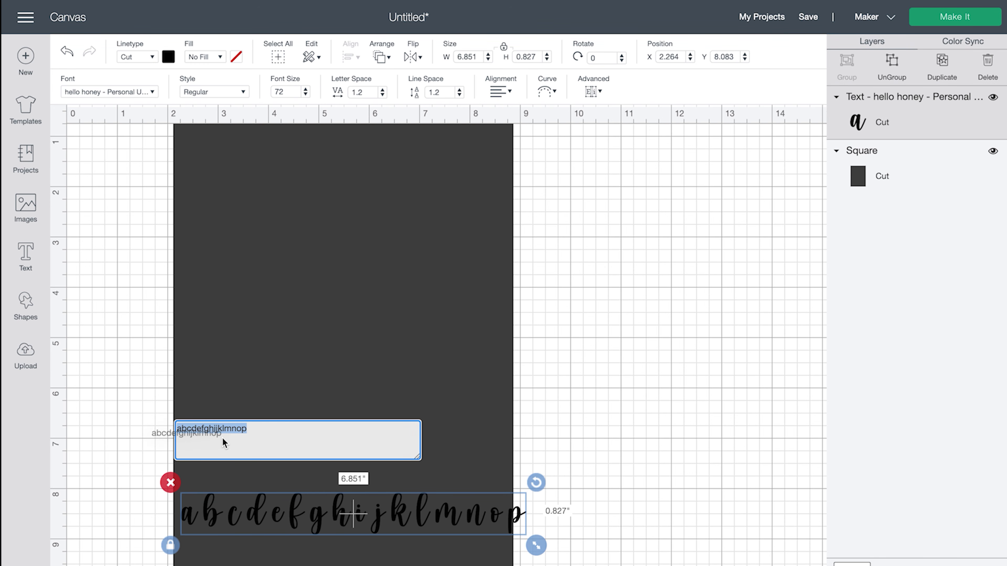
{"action": "left_click", "coordinate": [153, 93]}
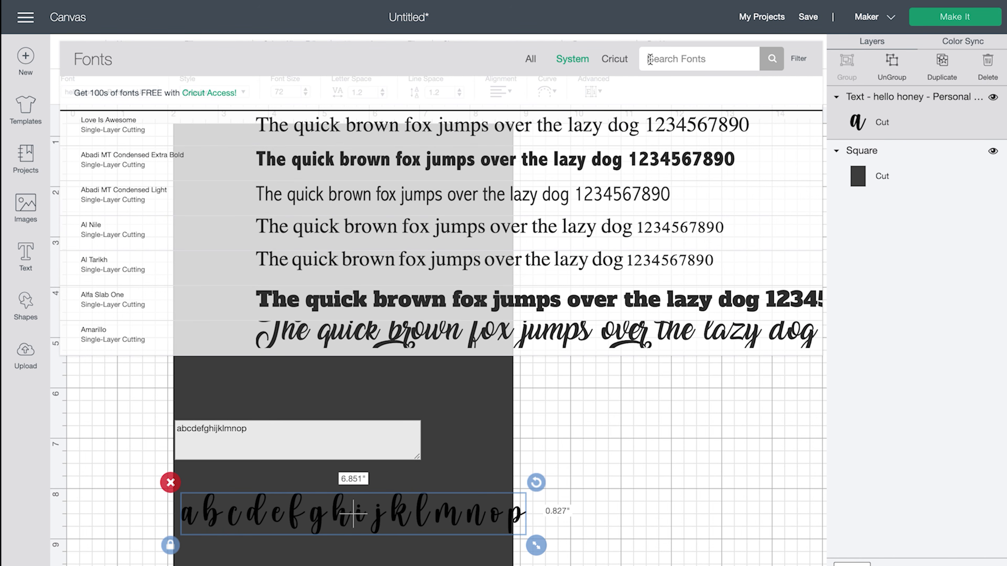
{"action": "type", "text": "kaw"}
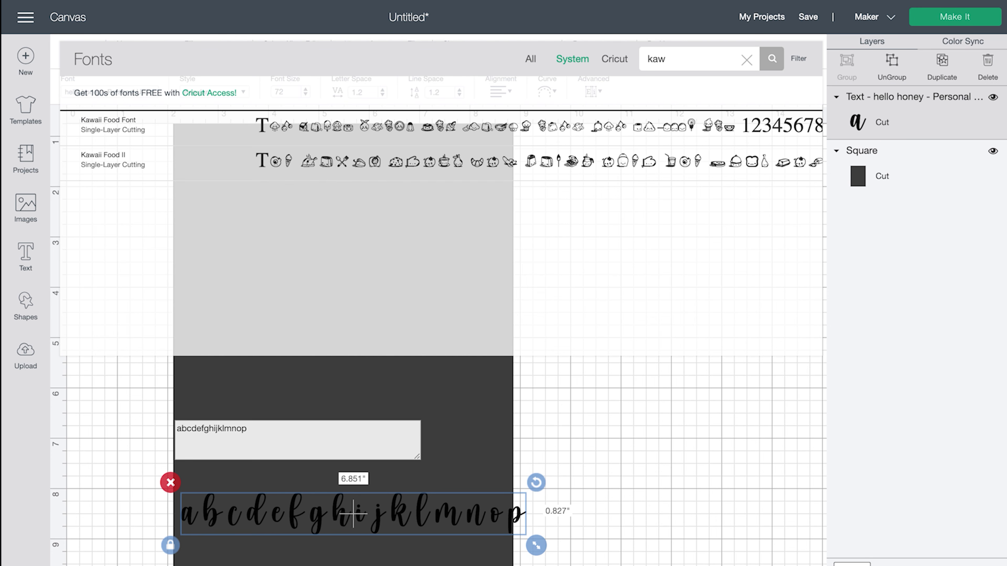
{"action": "left_click", "coordinate": [594, 162]}
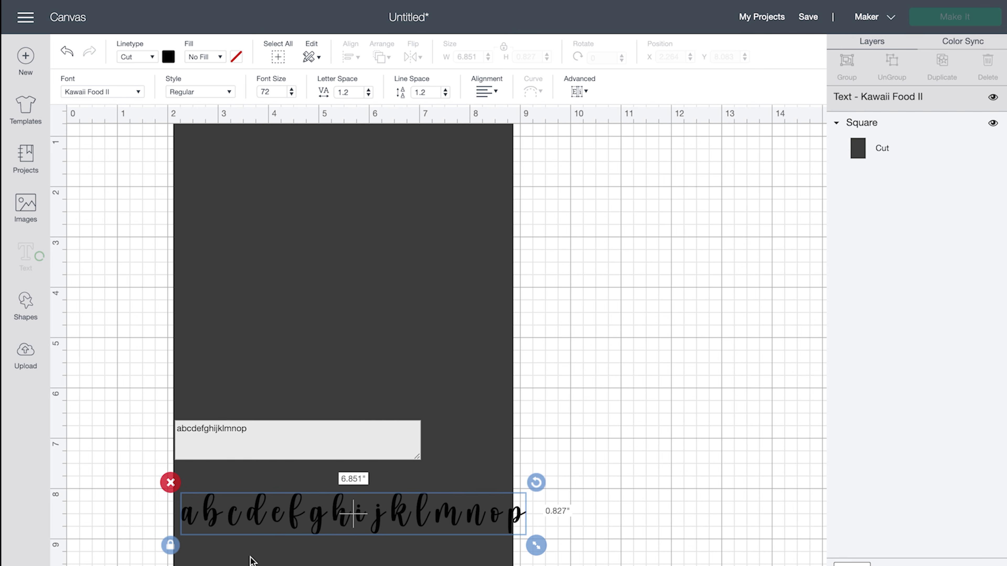
- Stretch the food glyph row to about 14.9 in wide and ungroup it into separate images
{"action": "left_click_drag", "start_coordinate": [725, 535], "coordinate": [810, 540]}
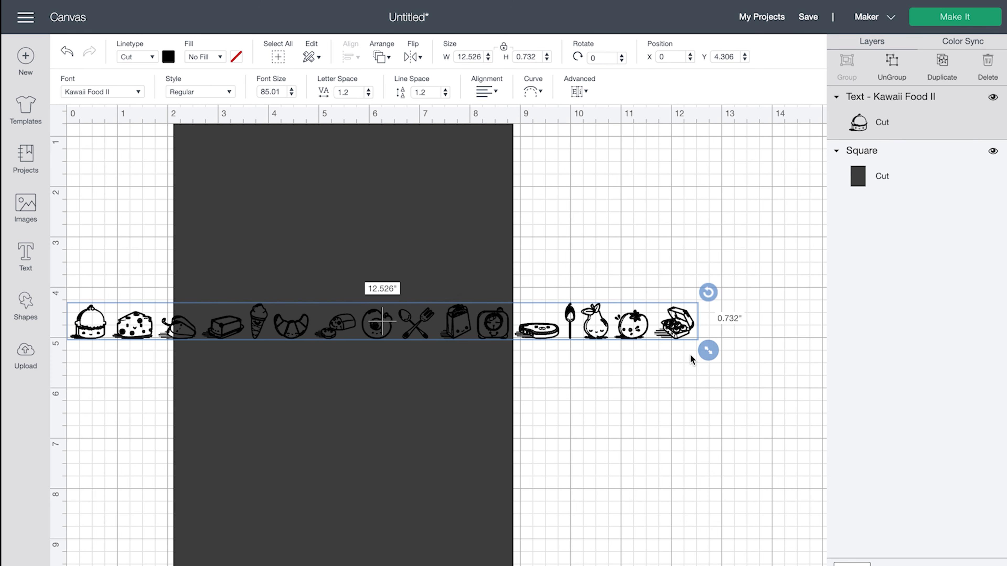
{"action": "left_click_drag", "start_coordinate": [707, 350], "coordinate": [954, 444]}
{"action": "left_click_drag", "start_coordinate": [771, 324], "coordinate": [760, 295]}
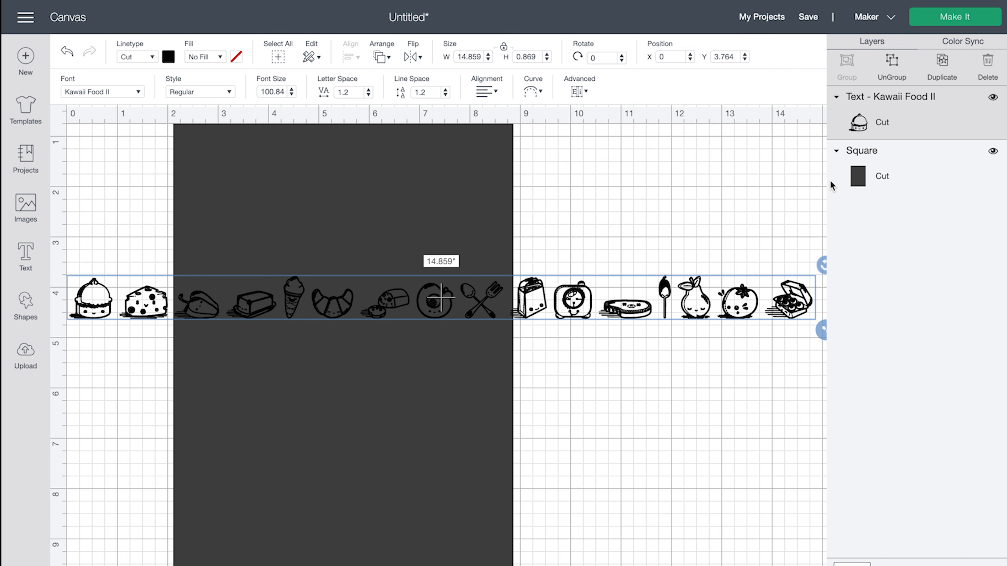
{"action": "left_click", "coordinate": [892, 66]}
- Place and enlarge the cake, cheese, pepper, butter and ice-cream glyphs at the rectangle's top
{"action": "left_click_drag", "start_coordinate": [113, 301], "coordinate": [256, 207]}
{"action": "left_click_drag", "start_coordinate": [163, 288], "coordinate": [296, 136]}
{"action": "left_click_drag", "start_coordinate": [309, 179], "coordinate": [337, 212]}
{"action": "left_click", "coordinate": [218, 323]}
{"action": "left_click_drag", "start_coordinate": [229, 329], "coordinate": [241, 233]}
{"action": "left_click_drag", "start_coordinate": [264, 308], "coordinate": [396, 286]}
{"action": "left_click_drag", "start_coordinate": [296, 300], "coordinate": [404, 219]}
{"action": "left_click_drag", "start_coordinate": [377, 187], "coordinate": [361, 184]}
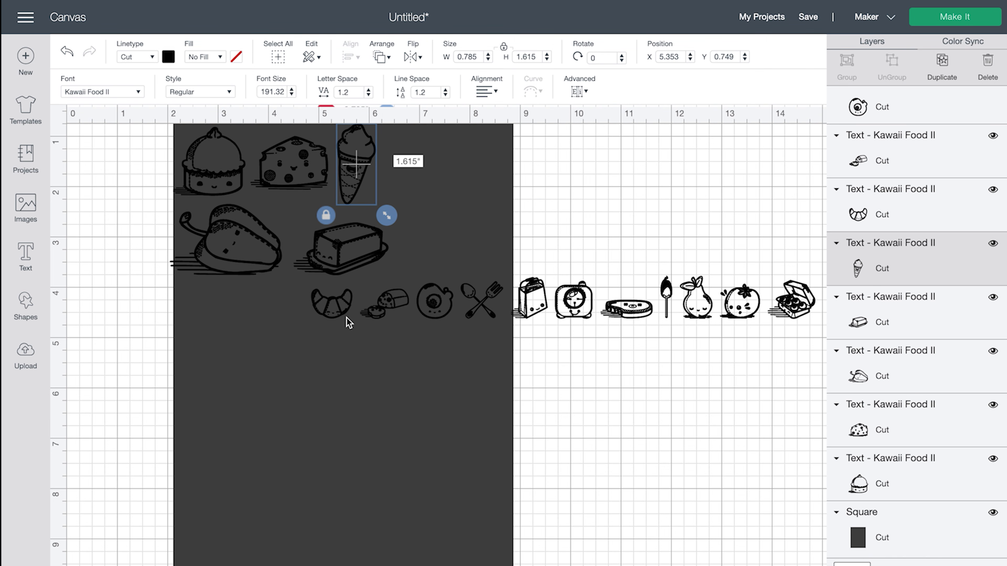
- Arrange the croissant, small bread, fried egg, fork-and-spoon and bag glyphs on the rectangle
{"action": "left_click", "coordinate": [347, 318]}
{"action": "left_click_drag", "start_coordinate": [358, 300], "coordinate": [451, 202]}
{"action": "left_click", "coordinate": [396, 301]}
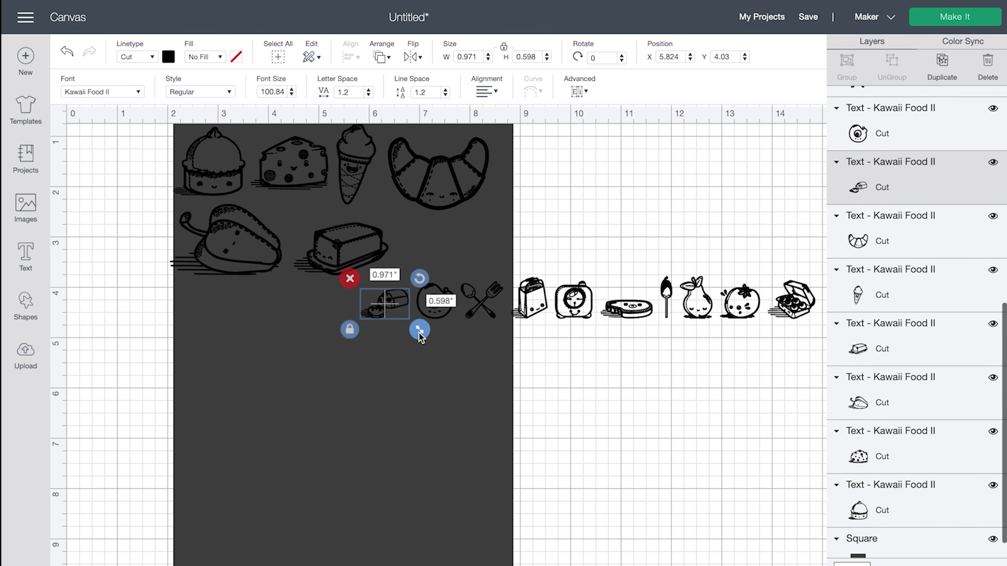
{"action": "left_click_drag", "start_coordinate": [419, 331], "coordinate": [450, 250]}
{"action": "left_click_drag", "start_coordinate": [433, 309], "coordinate": [274, 364]}
{"action": "left_click_drag", "start_coordinate": [480, 303], "coordinate": [433, 421]}
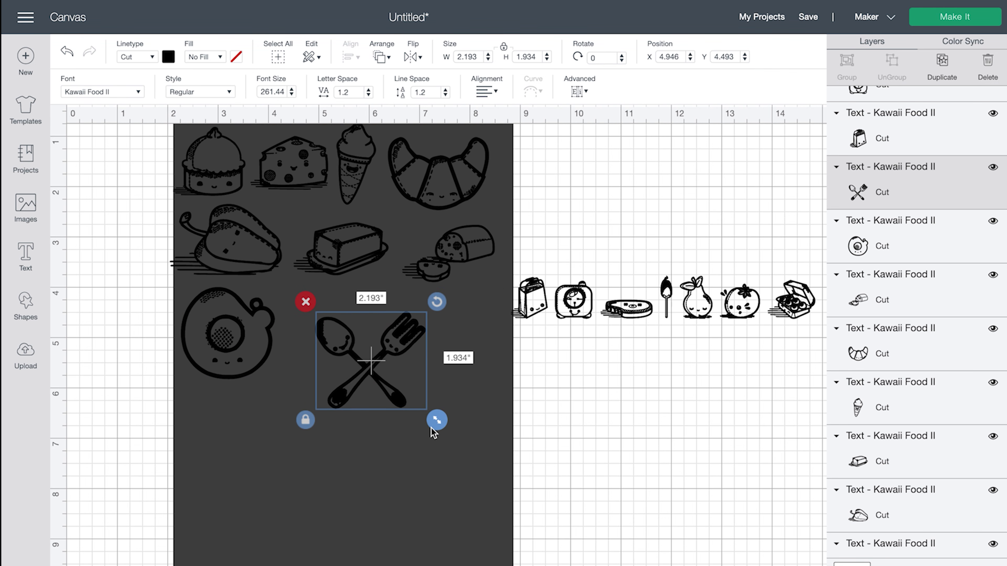
{"action": "left_click_drag", "start_coordinate": [382, 377], "coordinate": [347, 348]}
{"action": "left_click_drag", "start_coordinate": [525, 313], "coordinate": [495, 396]}
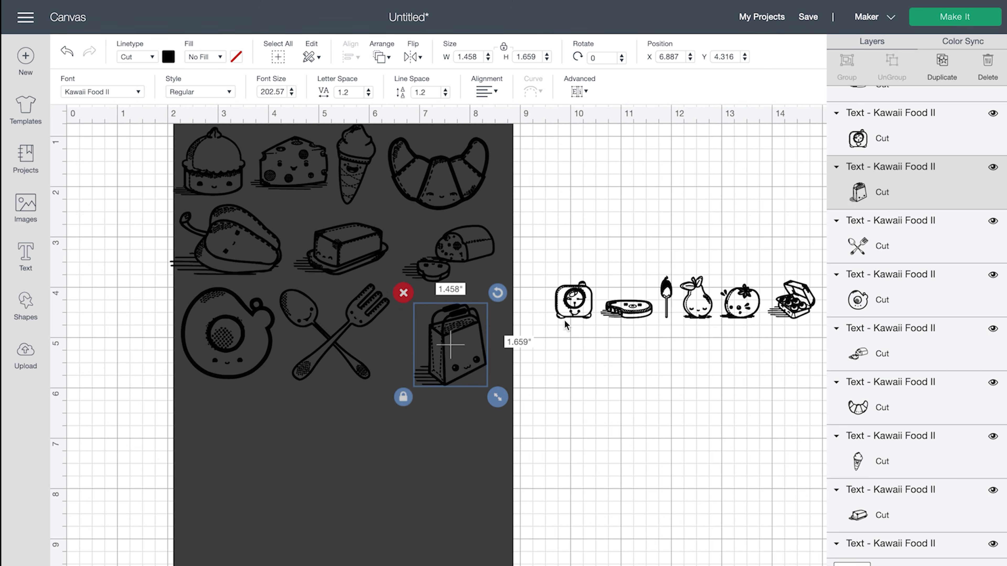
- Move the alarm clock onto the rectangle and place an enlarged steak below the egg
{"action": "left_click", "coordinate": [572, 314]}
{"action": "left_click_drag", "start_coordinate": [574, 322], "coordinate": [489, 433]}
{"action": "left_click", "coordinate": [549, 366]}
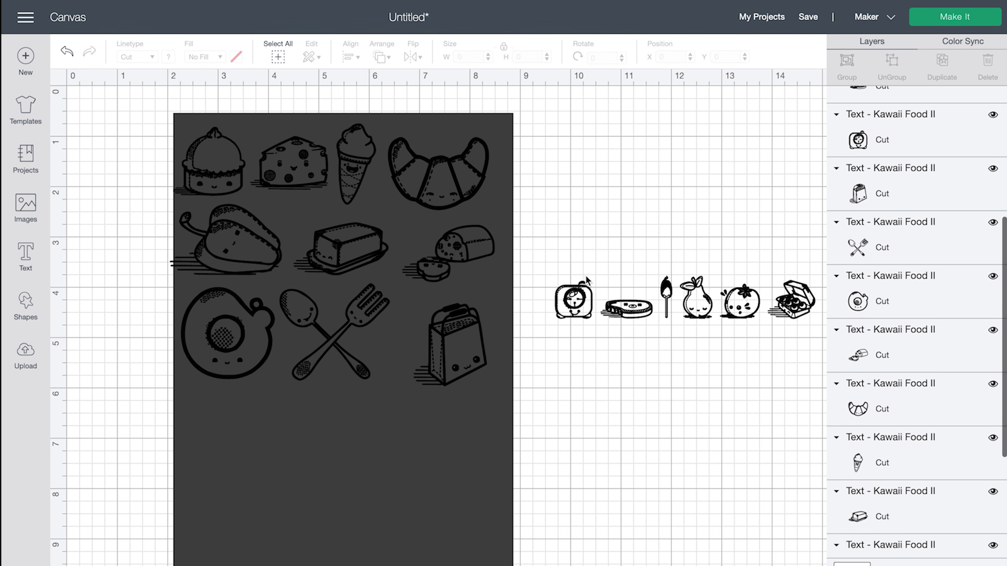
{"action": "left_click", "coordinate": [579, 303]}
{"action": "left_click_drag", "start_coordinate": [579, 303], "coordinate": [475, 546]}
{"action": "left_click", "coordinate": [626, 309]}
{"action": "left_click_drag", "start_coordinate": [627, 309], "coordinate": [390, 409]}
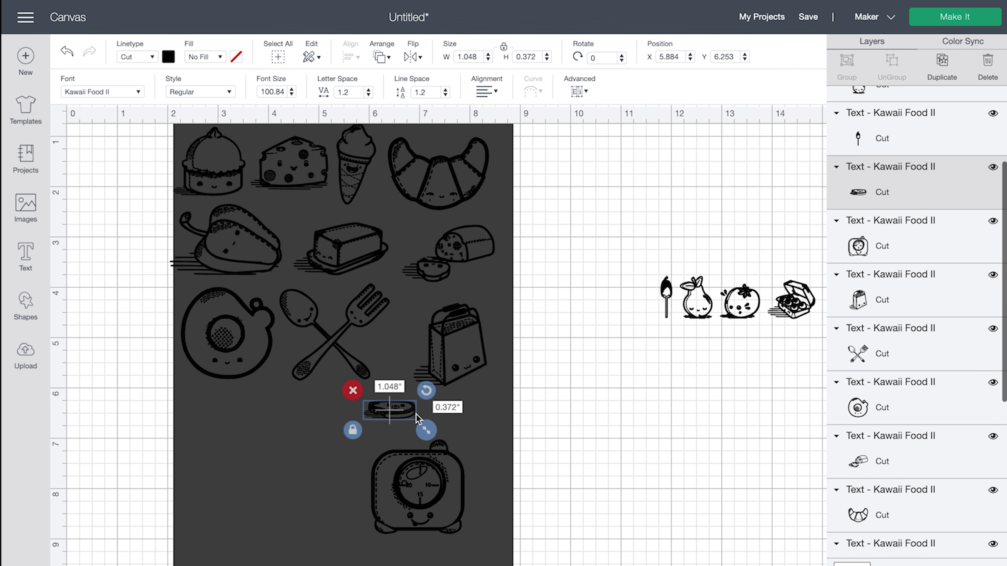
{"action": "left_click_drag", "start_coordinate": [436, 438], "coordinate": [492, 457]}
{"action": "left_click_drag", "start_coordinate": [450, 409], "coordinate": [289, 399]}
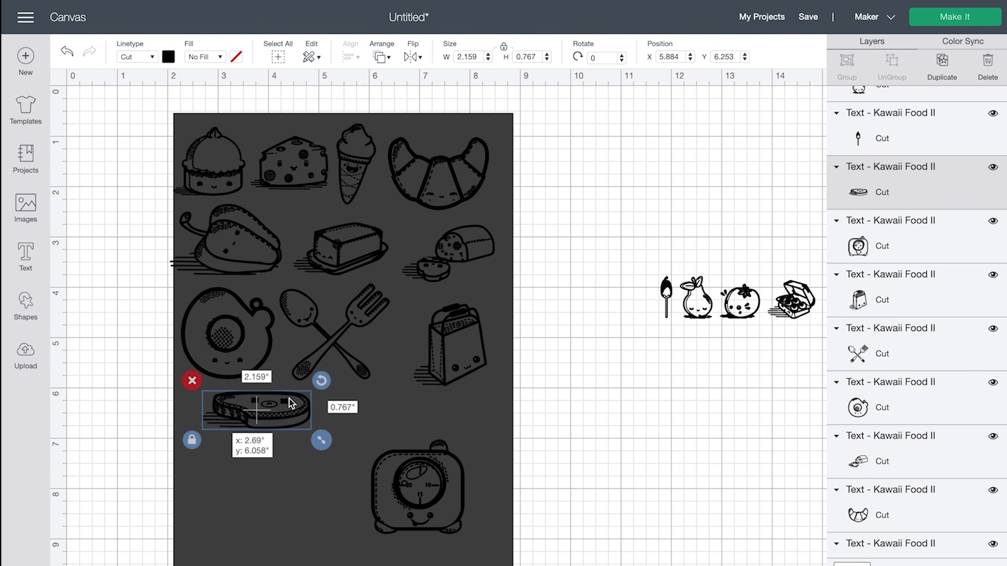
- Fill the lower gaps with the pear, tomato, matchstick and resized egg-carton glyphs
{"action": "left_click", "coordinate": [697, 315]}
{"action": "left_click_drag", "start_coordinate": [697, 315], "coordinate": [316, 565]}
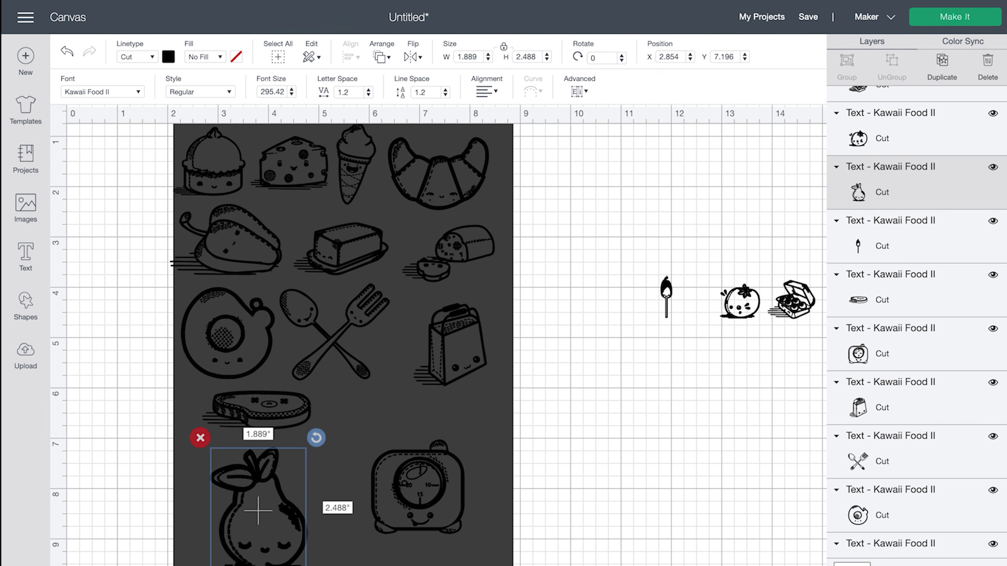
{"action": "left_click_drag", "start_coordinate": [756, 309], "coordinate": [493, 564]}
{"action": "left_click", "coordinate": [443, 525]}
{"action": "left_click_drag", "start_coordinate": [670, 300], "coordinate": [392, 554]}
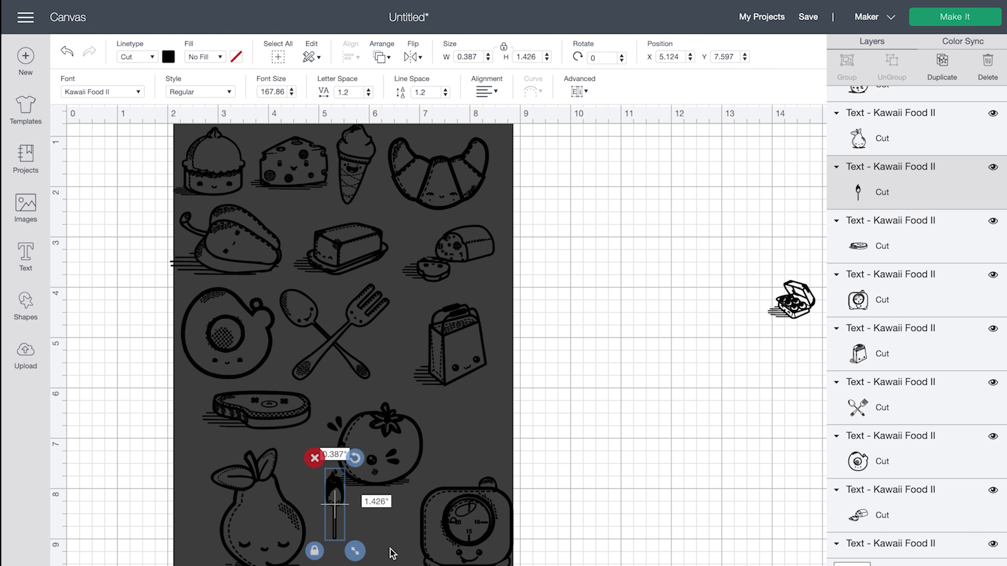
{"action": "left_click_drag", "start_coordinate": [791, 317], "coordinate": [424, 466]}
{"action": "left_click_drag", "start_coordinate": [444, 448], "coordinate": [527, 504]}
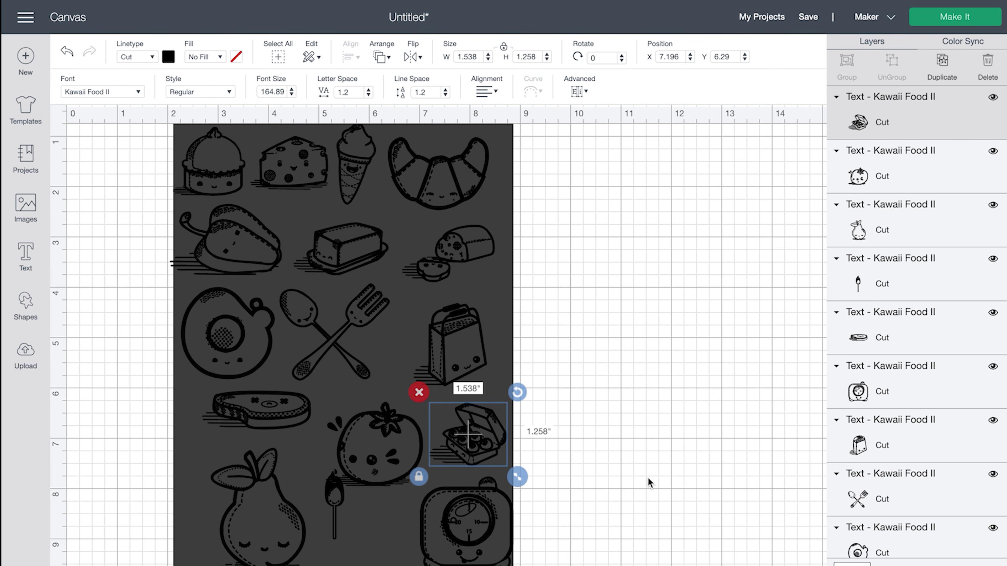
{"action": "scroll", "coordinate": [792, 454], "scroll_direction": "right", "scroll_amount": 5}
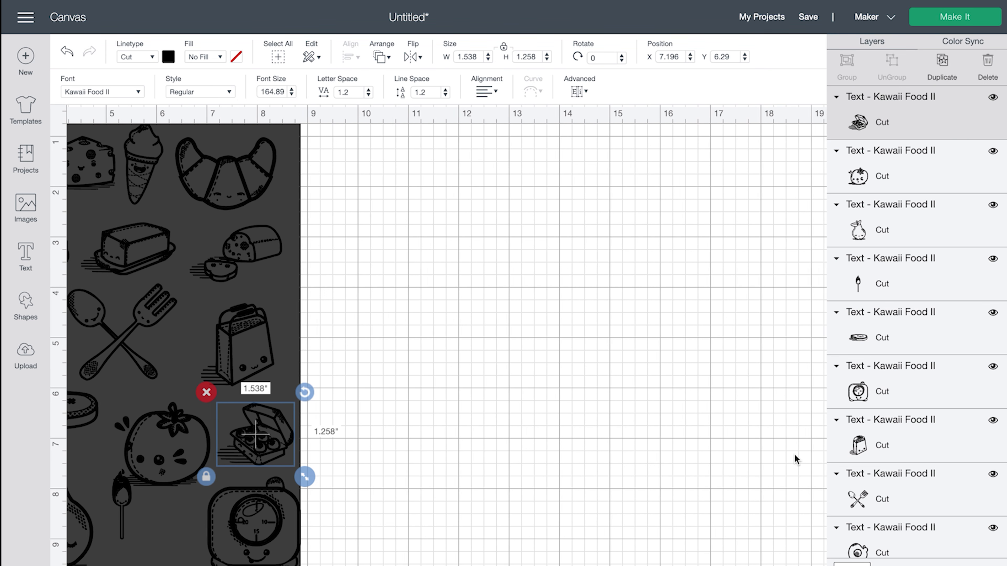
{"action": "scroll", "coordinate": [792, 460], "scroll_direction": "left", "scroll_amount": 4}
{"action": "left_click", "coordinate": [786, 462]}
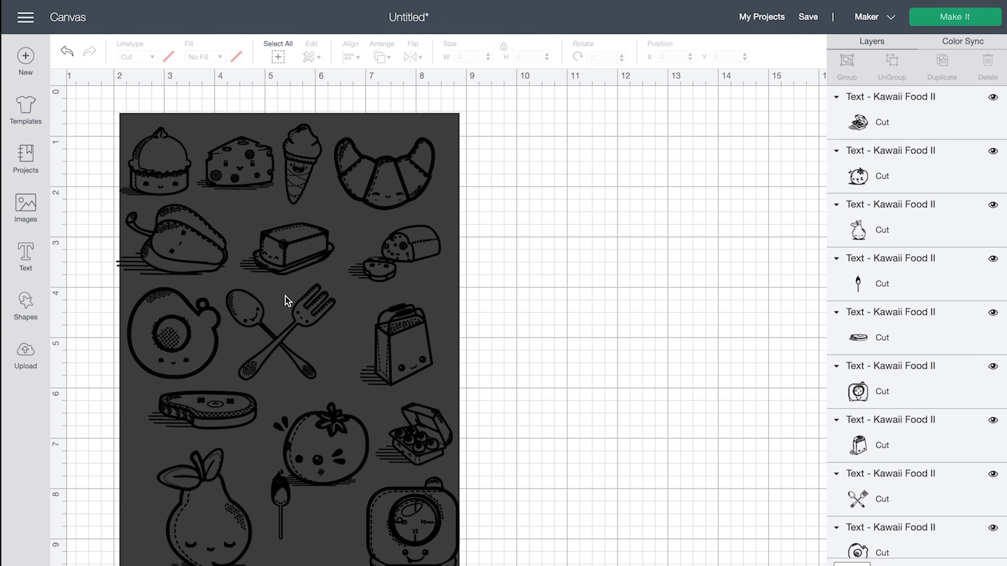
{"action": "left_click", "coordinate": [171, 277]}
{"action": "left_click", "coordinate": [513, 396]}
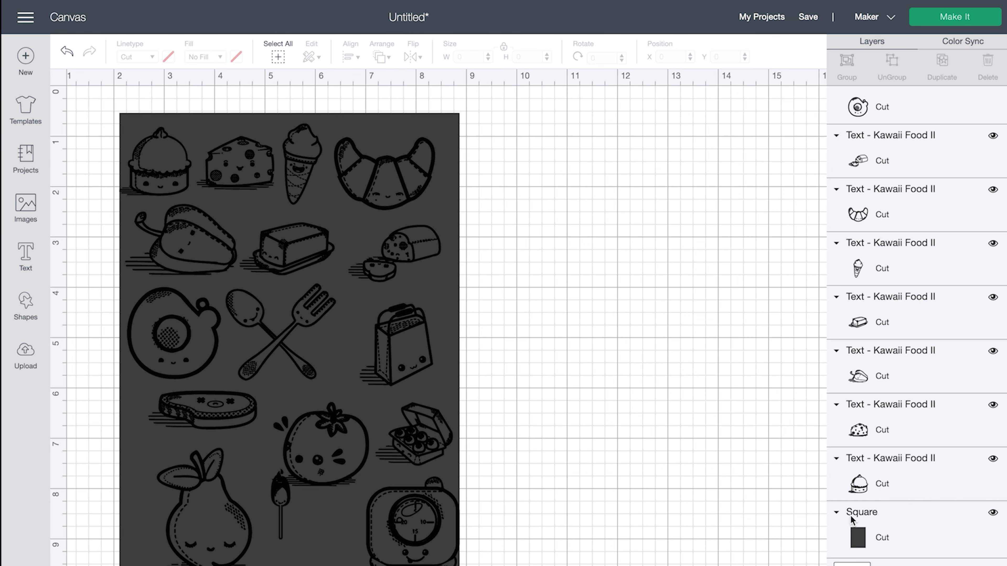
- Hide the dark rectangle, set all food images to Print fill, and attach them together
{"action": "left_click", "coordinate": [992, 515]}
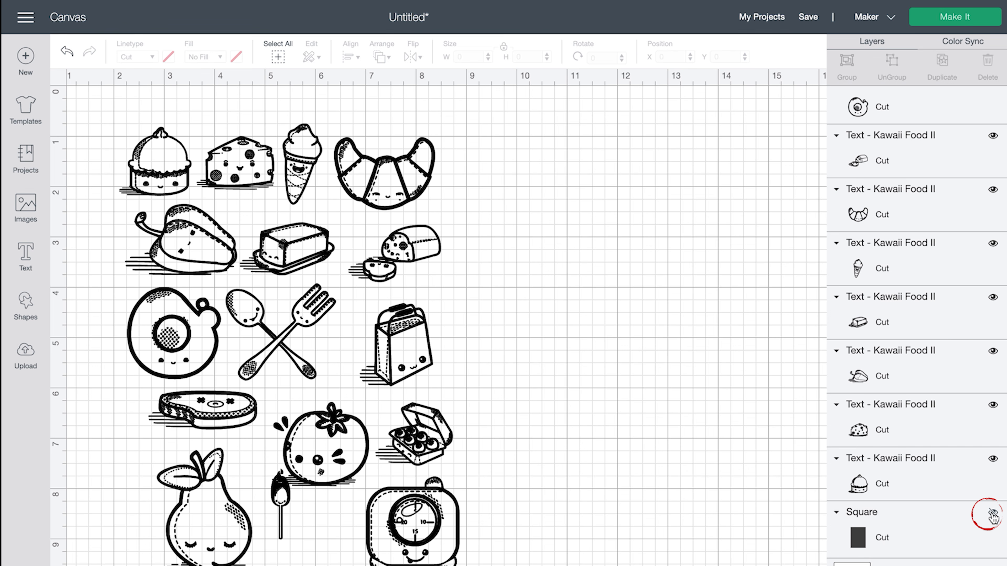
{"action": "left_click_drag", "start_coordinate": [122, 105], "coordinate": [486, 565]}
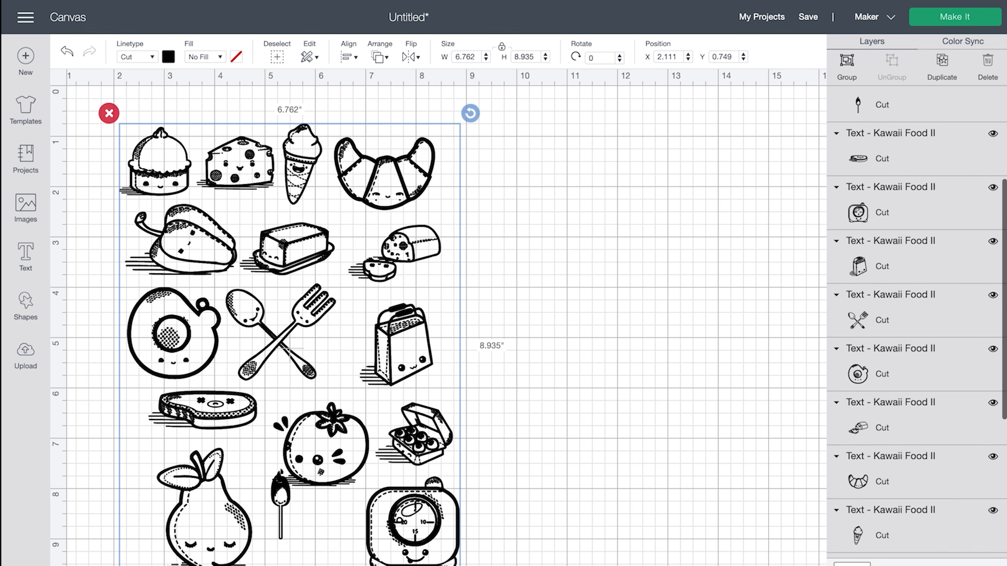
{"action": "left_click", "coordinate": [222, 58]}
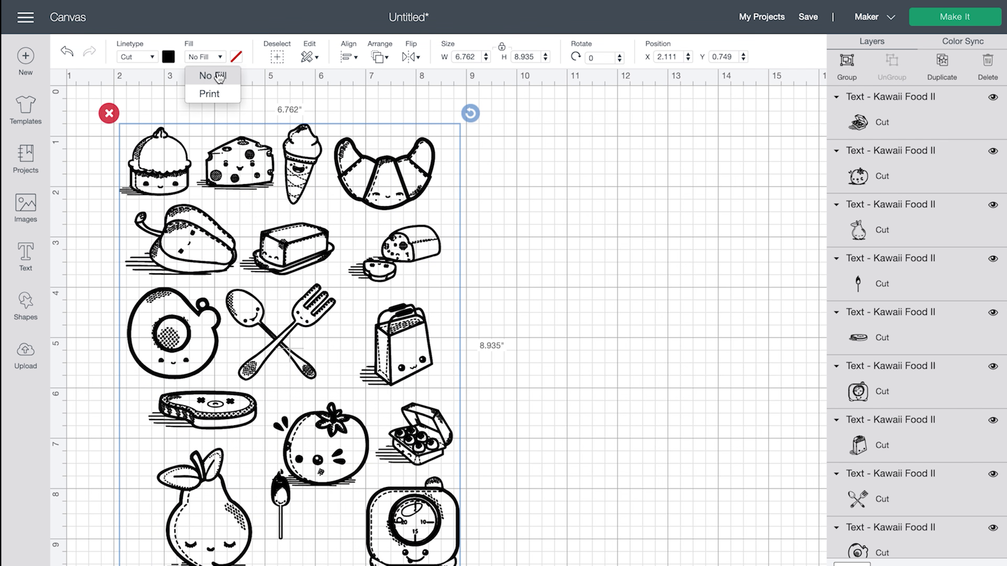
{"action": "left_click", "coordinate": [210, 94]}
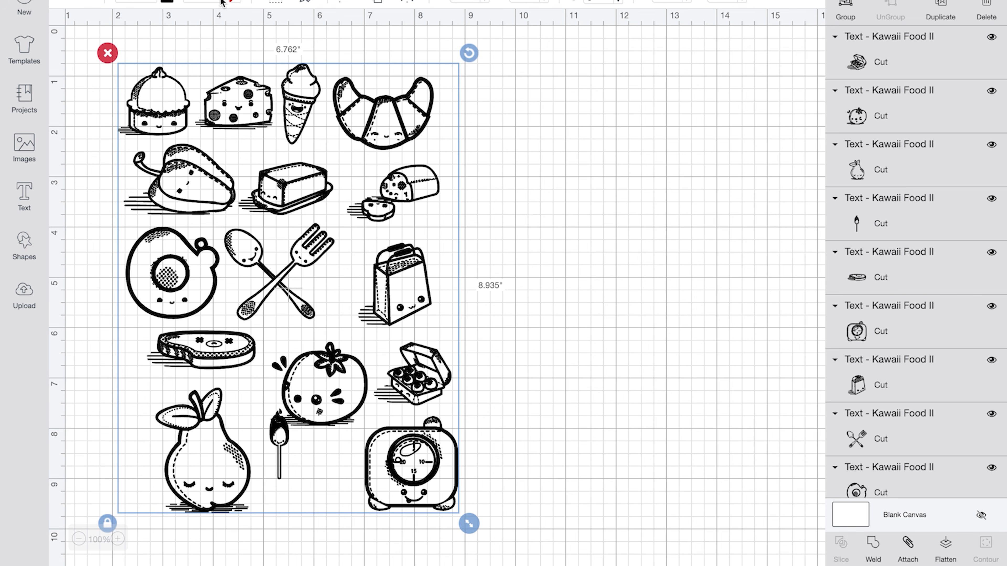
{"action": "left_click", "coordinate": [221, 58]}
{"action": "left_click", "coordinate": [213, 33]}
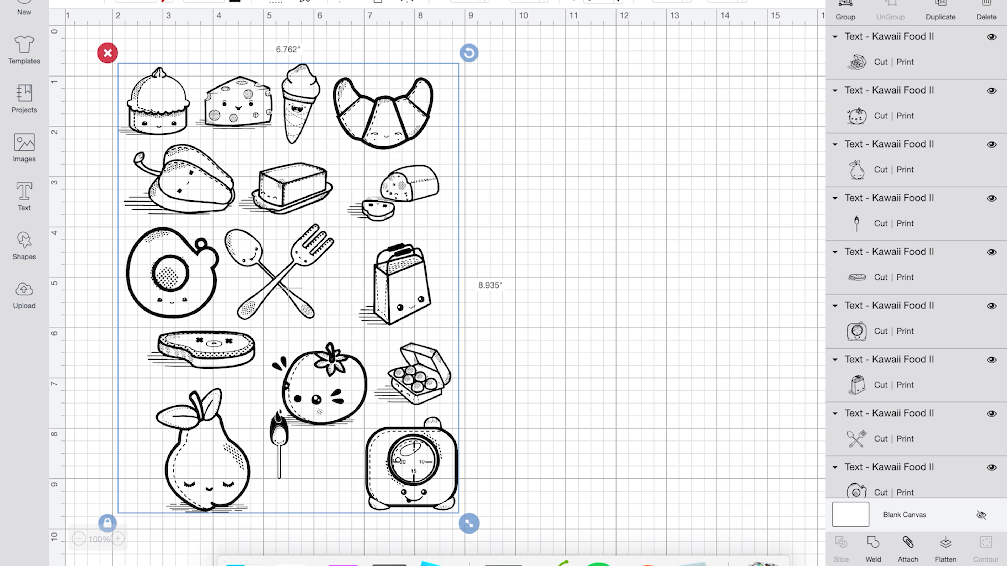
{"action": "left_click", "coordinate": [913, 544]}
- Preview the attached food sheet on a Print Then Cut mat
{"action": "left_click", "coordinate": [947, 12]}
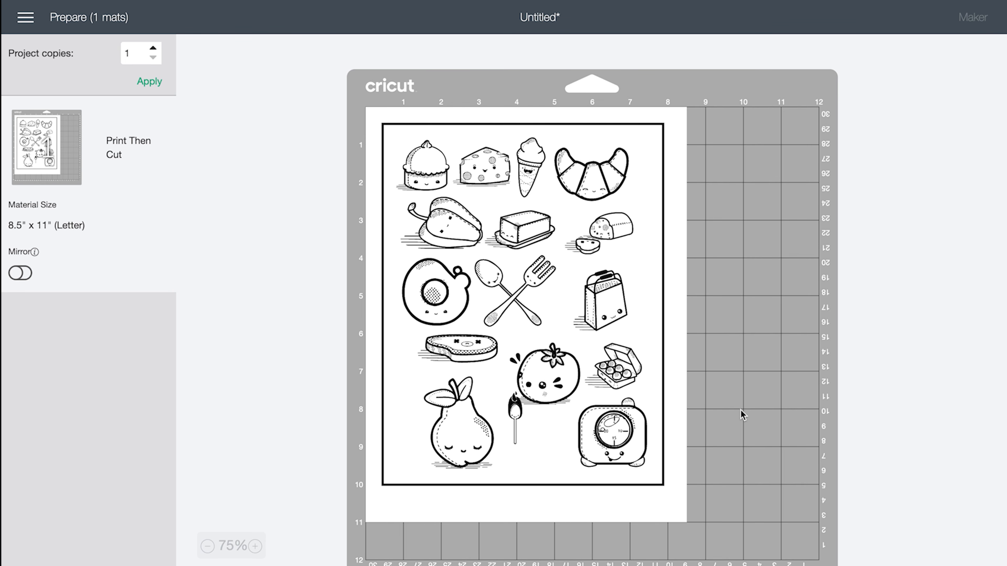
{"action": "mouse_move", "coordinate": [707, 3]}
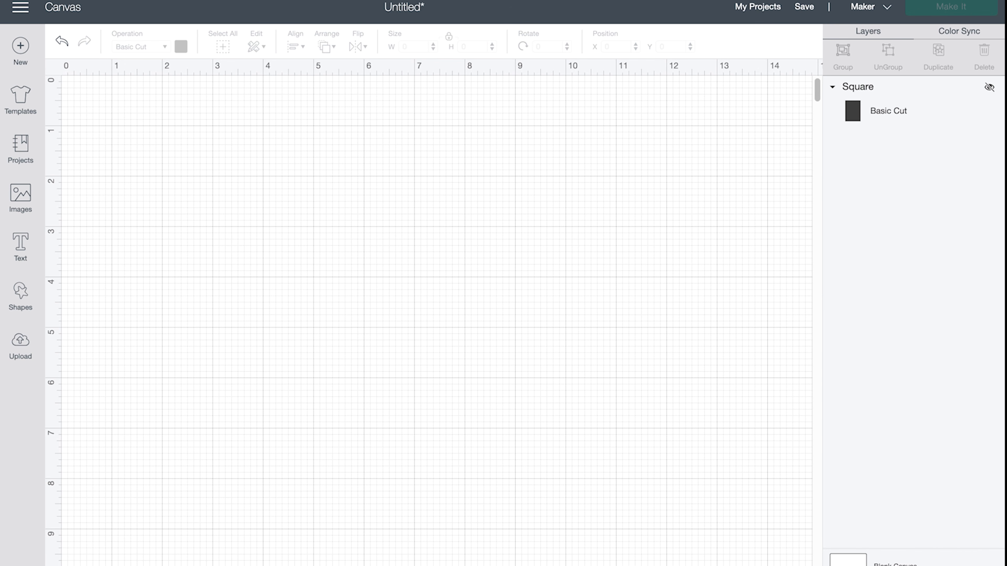
- Add 'Birthday' text, enlarge it to about 9.2 in wide, and ungroup its letters
{"action": "left_click", "coordinate": [21, 241]}
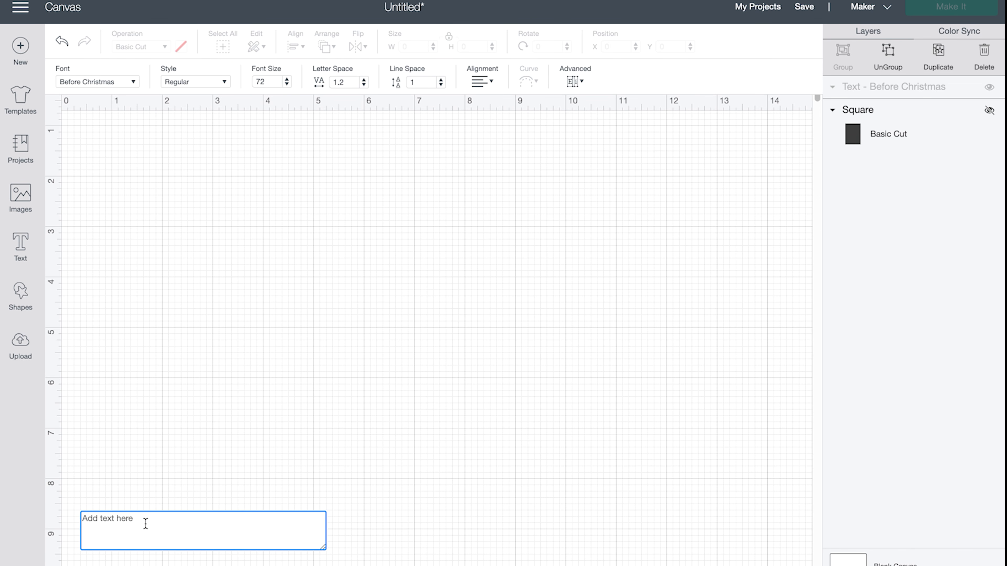
{"action": "type", "text": "Birthday"}
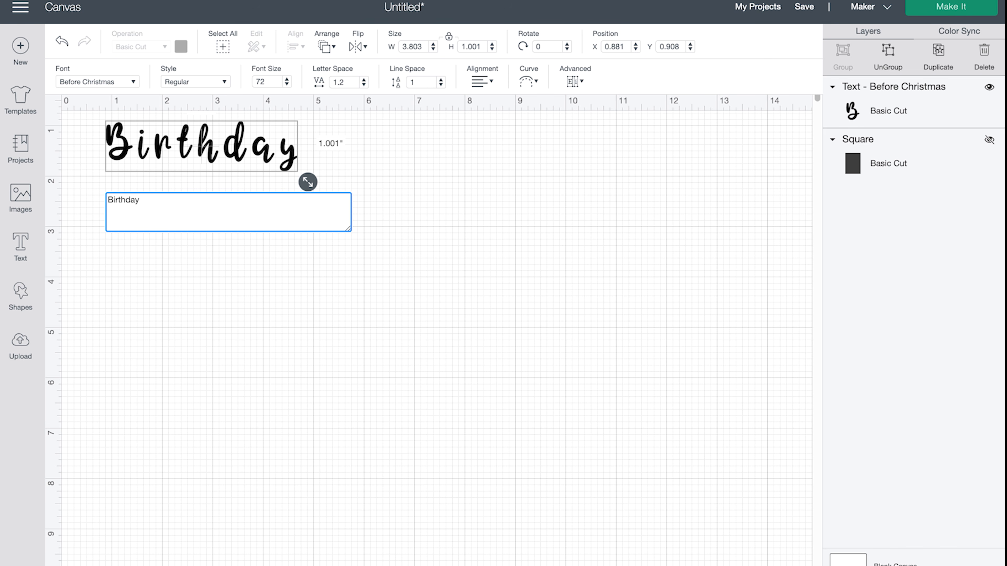
{"action": "left_click", "coordinate": [447, 481]}
{"action": "left_click_drag", "start_coordinate": [316, 173], "coordinate": [84, 123]}
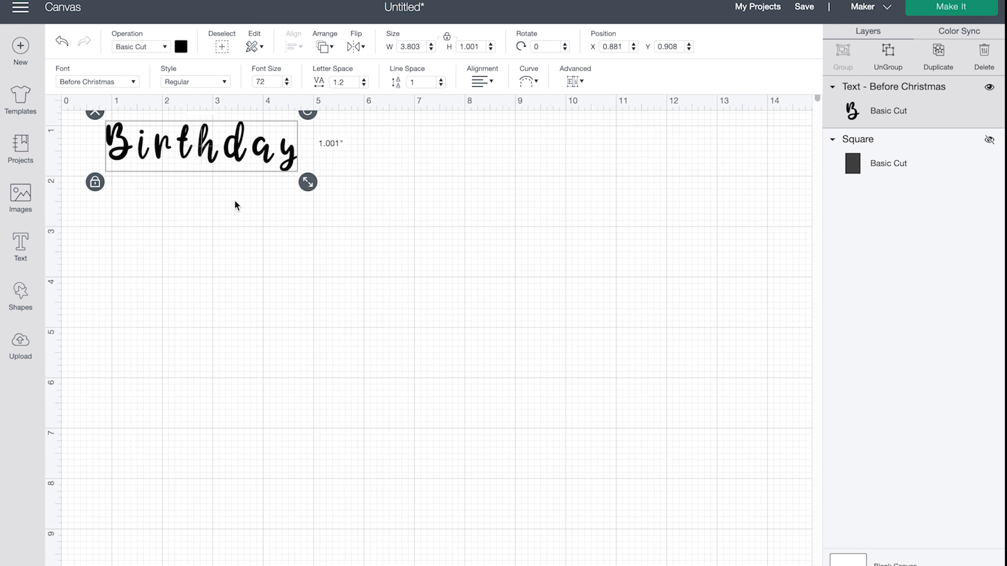
{"action": "left_click_drag", "start_coordinate": [307, 182], "coordinate": [417, 245]}
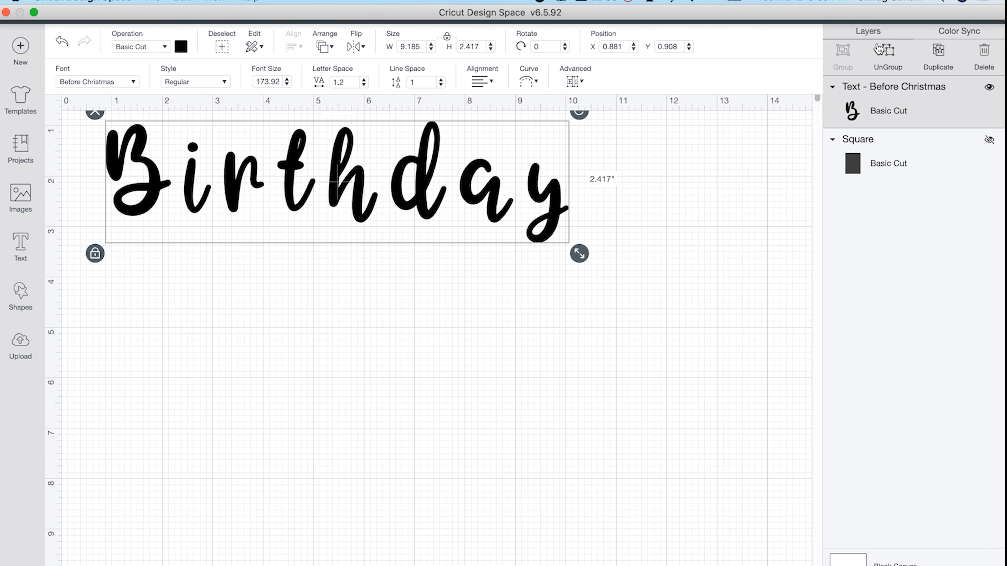
{"action": "left_click", "coordinate": [887, 62]}
- Slide the i, r, t, h, d, a and y left to overlap, then group all Birthday letters
{"action": "left_click_drag", "start_coordinate": [190, 205], "coordinate": [172, 204]}
{"action": "left_click_drag", "start_coordinate": [233, 199], "coordinate": [198, 205]}
{"action": "left_click_drag", "start_coordinate": [284, 207], "coordinate": [222, 218]}
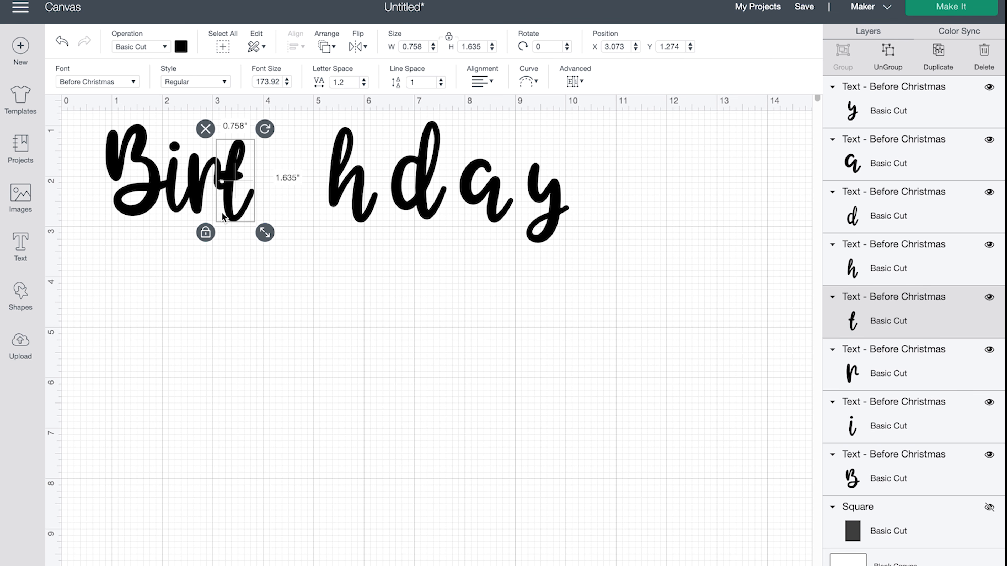
{"action": "left_click_drag", "start_coordinate": [386, 201], "coordinate": [294, 203]}
{"action": "left_click_drag", "start_coordinate": [436, 188], "coordinate": [339, 202]}
{"action": "left_click_drag", "start_coordinate": [496, 198], "coordinate": [380, 210]}
{"action": "left_click_drag", "start_coordinate": [549, 216], "coordinate": [419, 238]}
{"action": "left_click_drag", "start_coordinate": [506, 330], "coordinate": [53, 116]}
{"action": "left_click", "coordinate": [844, 55]}
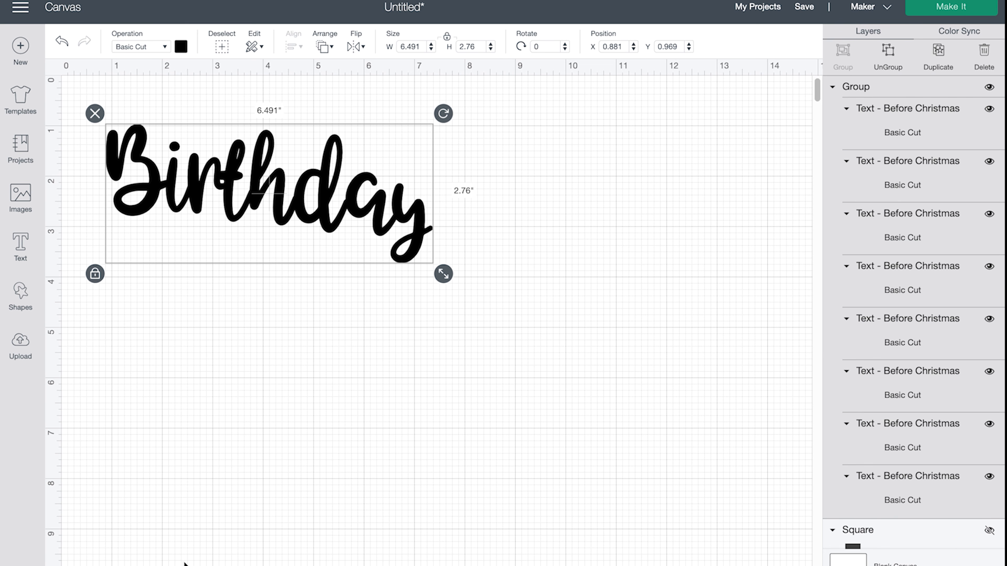
- Add a second 'Birthday' text below the first and enlarge it
{"action": "left_click", "coordinate": [13, 238]}
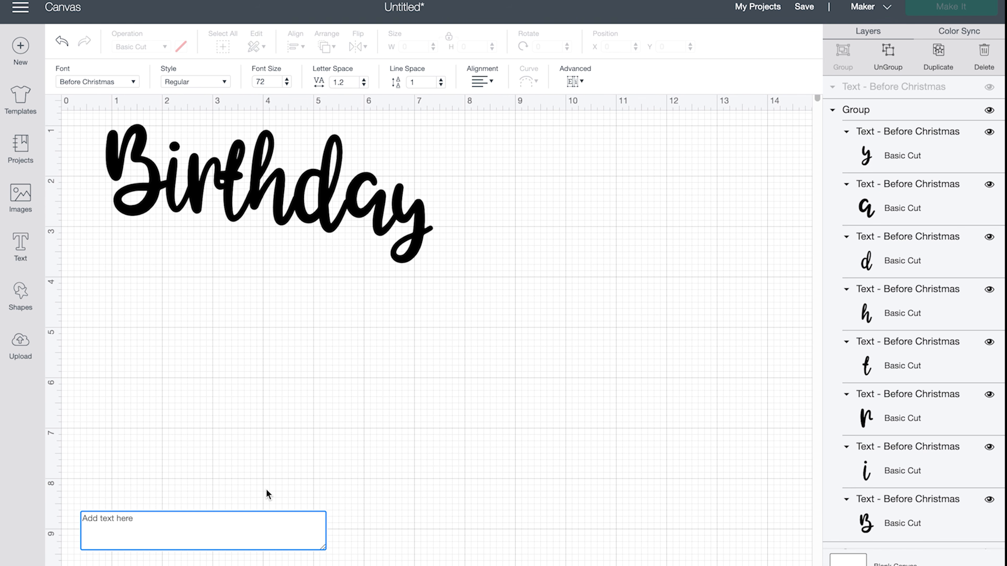
{"action": "type", "text": "Bi"}
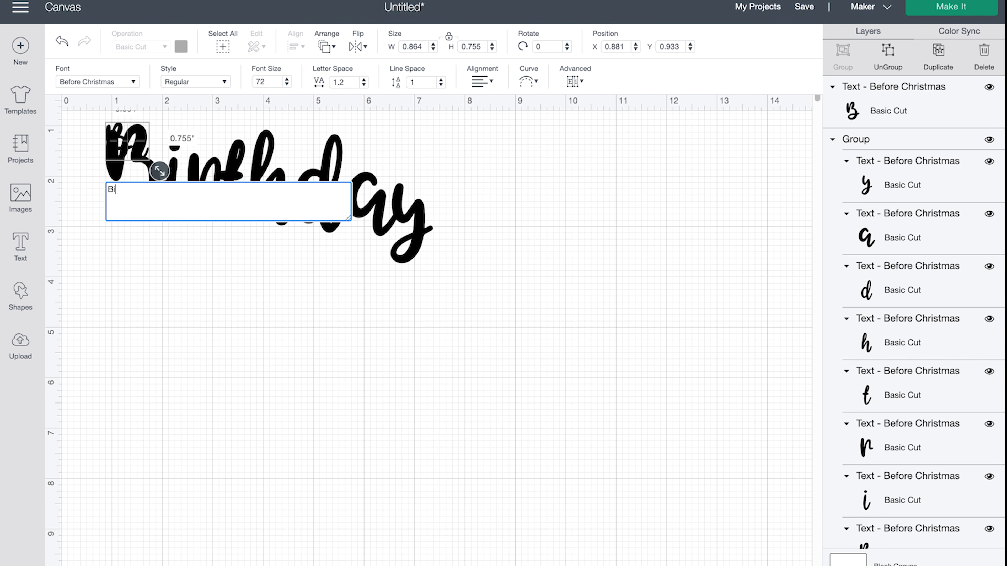
{"action": "type", "text": "rthday"}
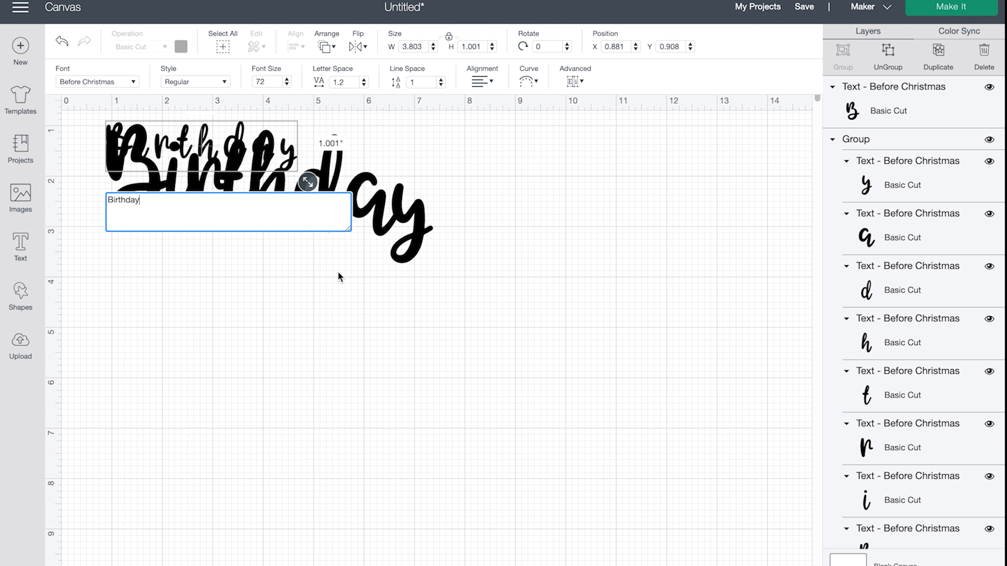
{"action": "left_click_drag", "start_coordinate": [261, 173], "coordinate": [713, 492]}
{"action": "left_click_drag", "start_coordinate": [540, 440], "coordinate": [483, 429]}
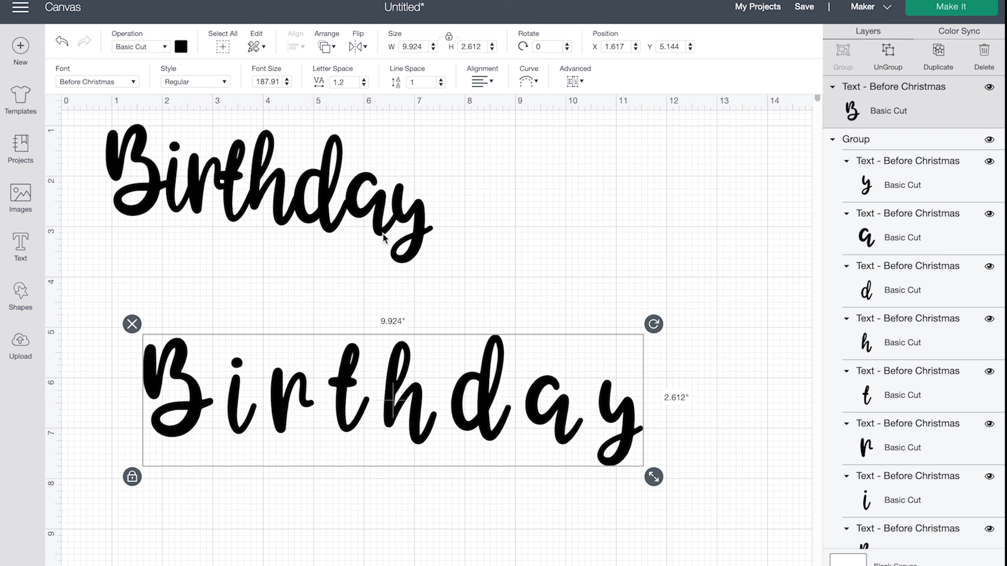
- Lower the second Birthday's letter spacing to -0.8
{"action": "left_click", "coordinate": [364, 85]}
{"action": "left_click", "coordinate": [364, 84]}
{"action": "left_click", "coordinate": [363, 84]}
{"action": "left_click", "coordinate": [364, 85]}
{"action": "left_click", "coordinate": [363, 85]}
{"action": "left_click", "coordinate": [364, 85]}
{"action": "left_click", "coordinate": [364, 84]}
{"action": "left_click", "coordinate": [363, 84]}
{"action": "left_click", "coordinate": [363, 85]}
{"action": "left_click", "coordinate": [364, 84]}
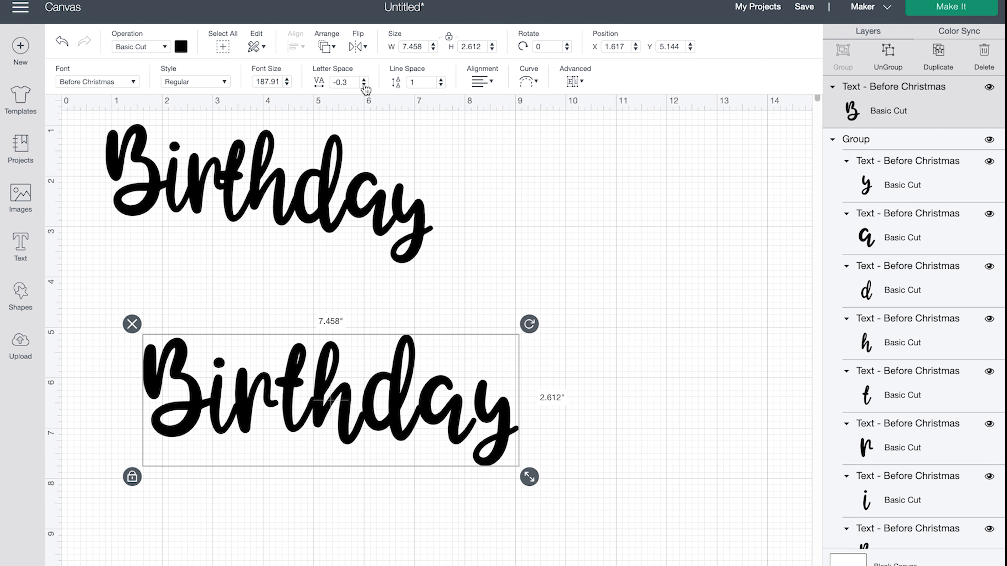
{"action": "left_click", "coordinate": [363, 85]}
{"action": "left_click", "coordinate": [364, 84]}
{"action": "left_click", "coordinate": [364, 85]}
{"action": "left_click", "coordinate": [364, 84]}
{"action": "left_click", "coordinate": [364, 85]}
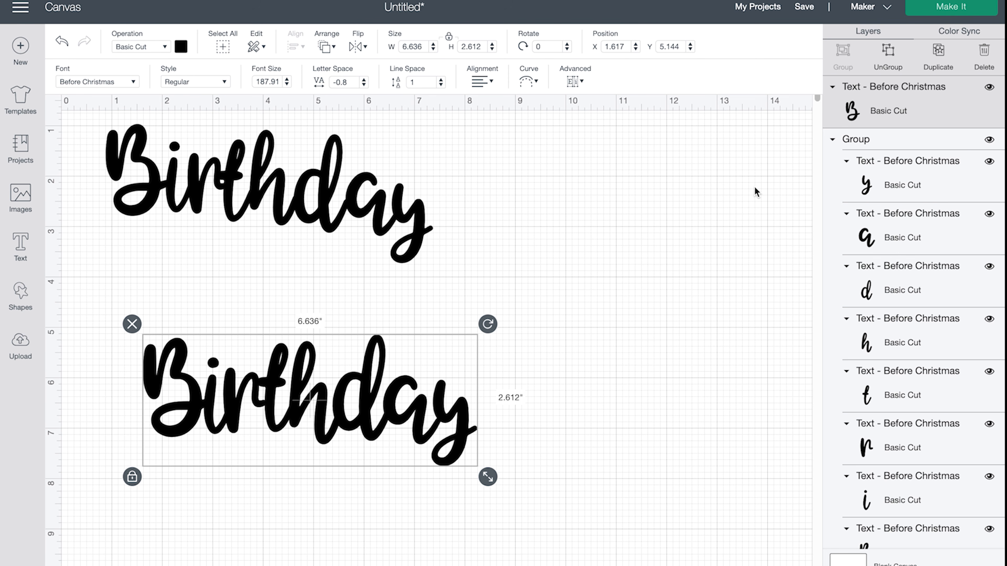
{"action": "left_click", "coordinate": [875, 565]}
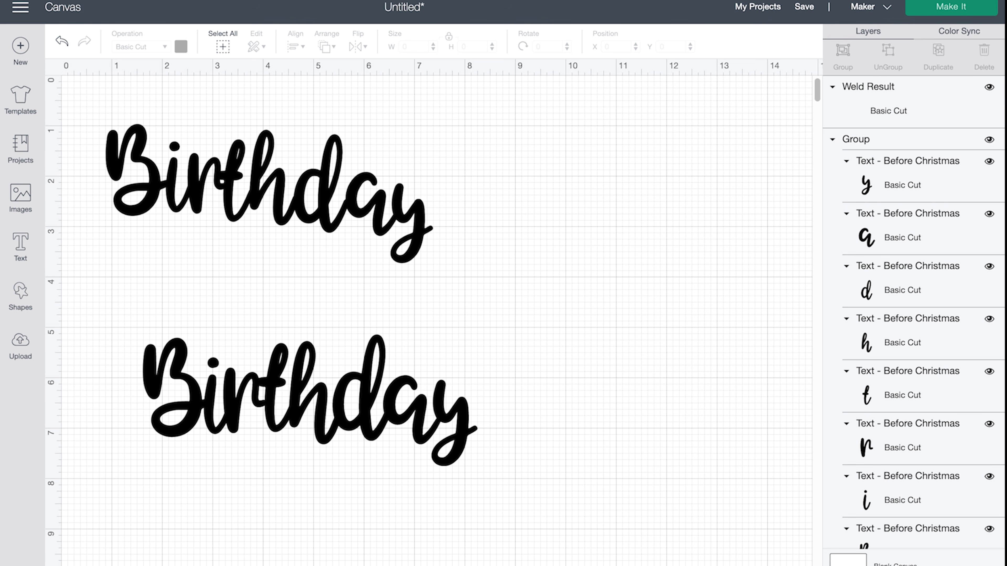
- Select the lower Birthday word
{"action": "left_click_drag", "start_coordinate": [499, 506], "coordinate": [71, 328]}
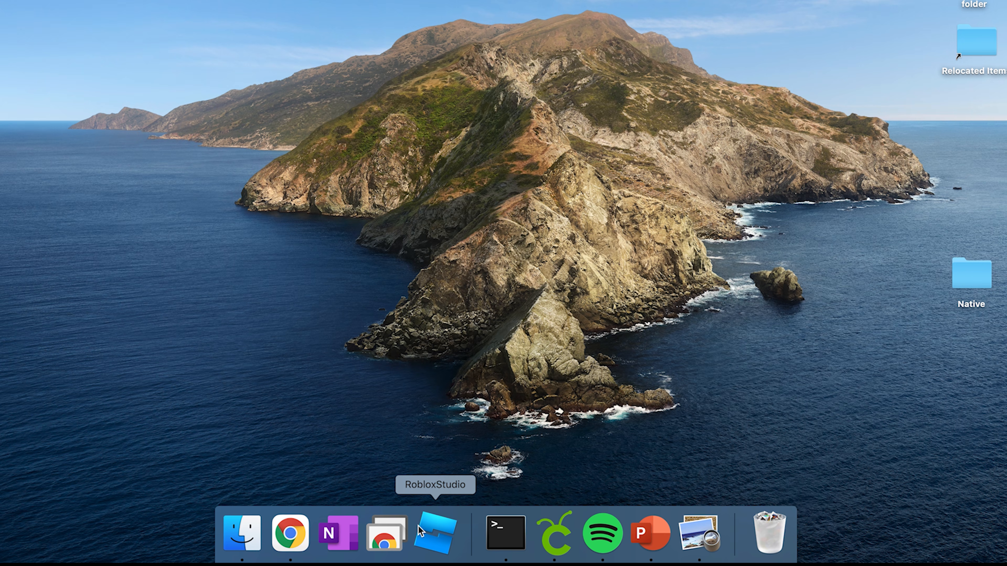
- Launch Font Book through Spotlight by searching 'font b'
{"action": "key", "text": "super+space"}
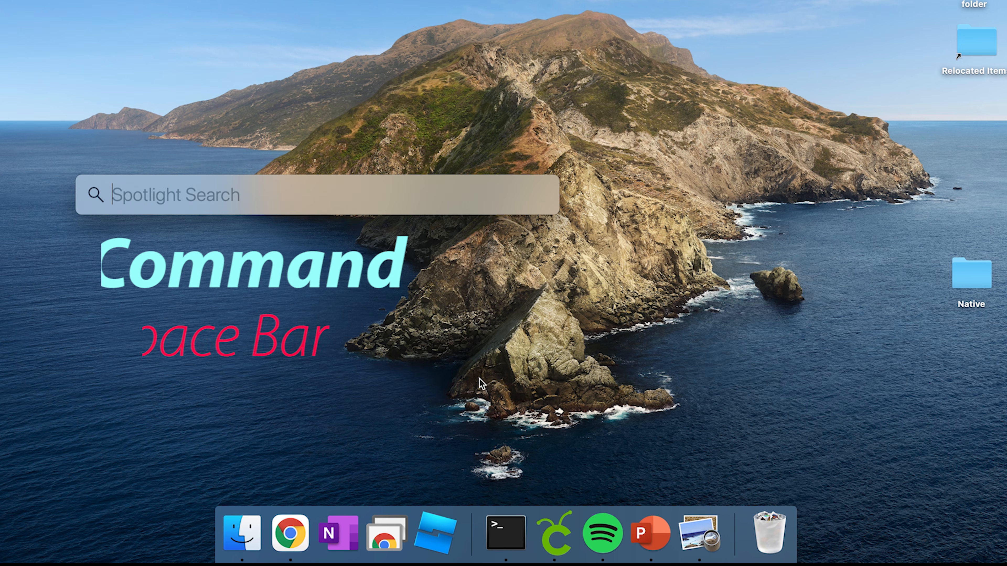
{"action": "type", "text": "font boook"}
{"action": "key", "text": "Return"}
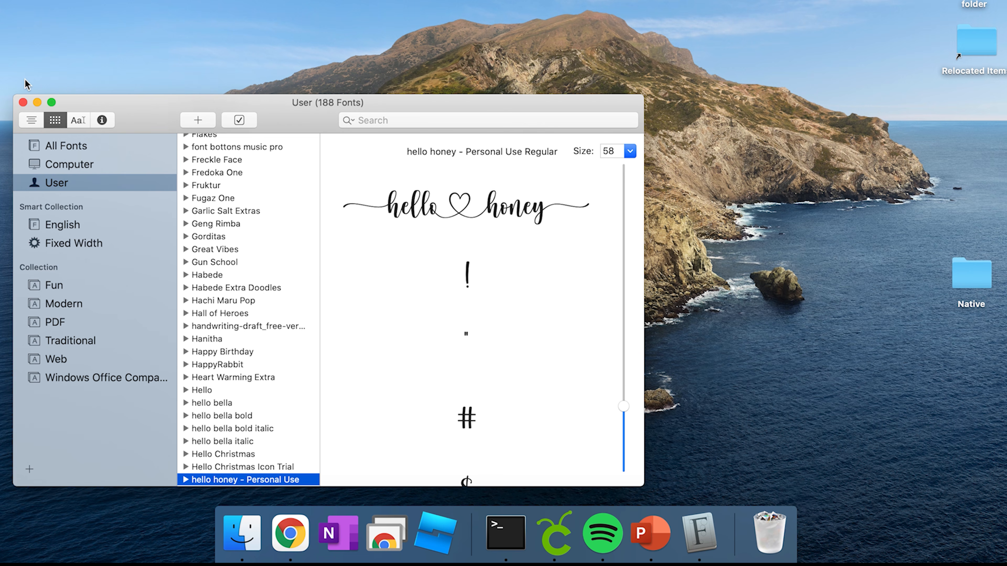
- Show hello honey - Personal Use in grid view and browse its swash-tailed glyphs
{"action": "left_click", "coordinate": [29, 125]}
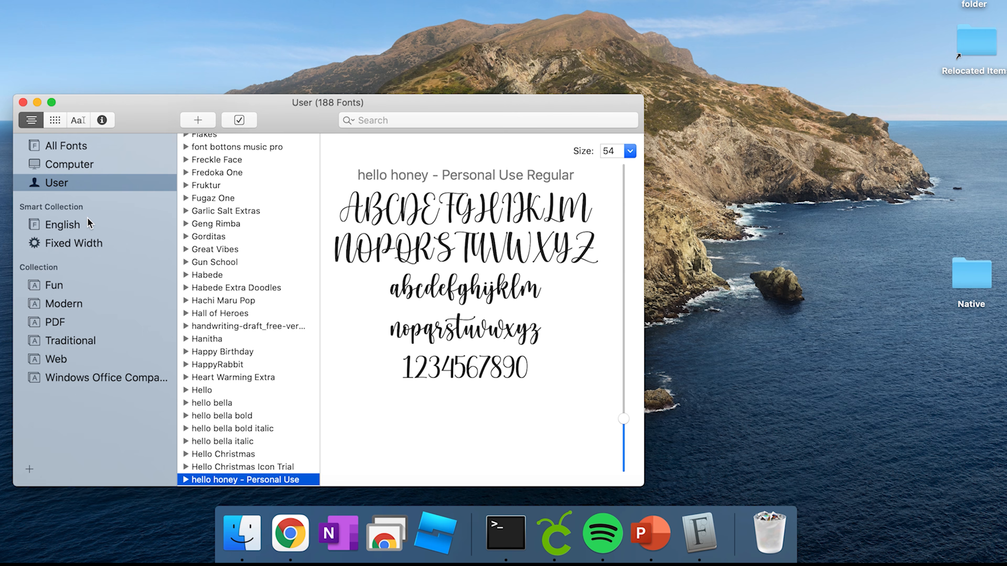
{"action": "mouse_move", "coordinate": [88, 218]}
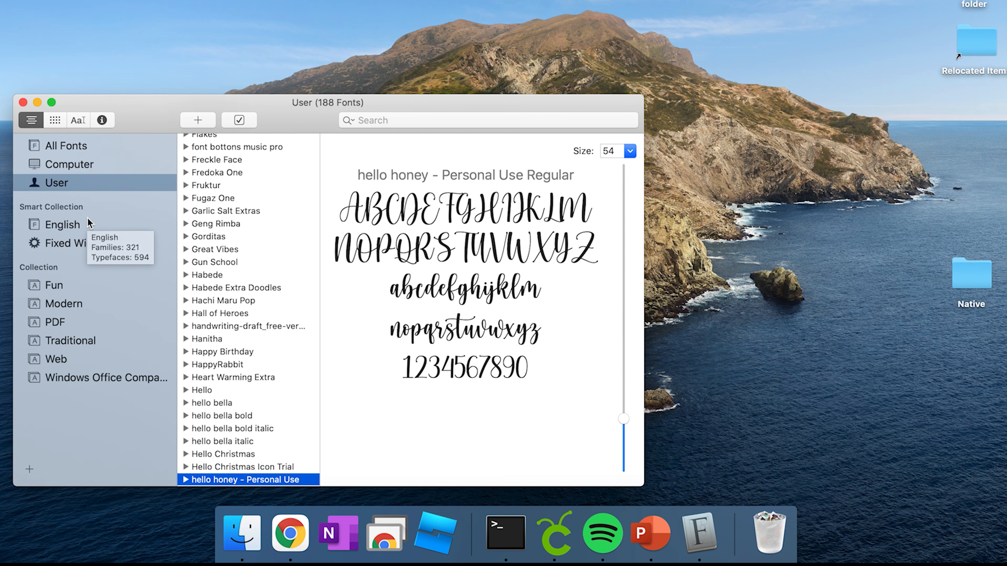
{"action": "left_click", "coordinate": [54, 120]}
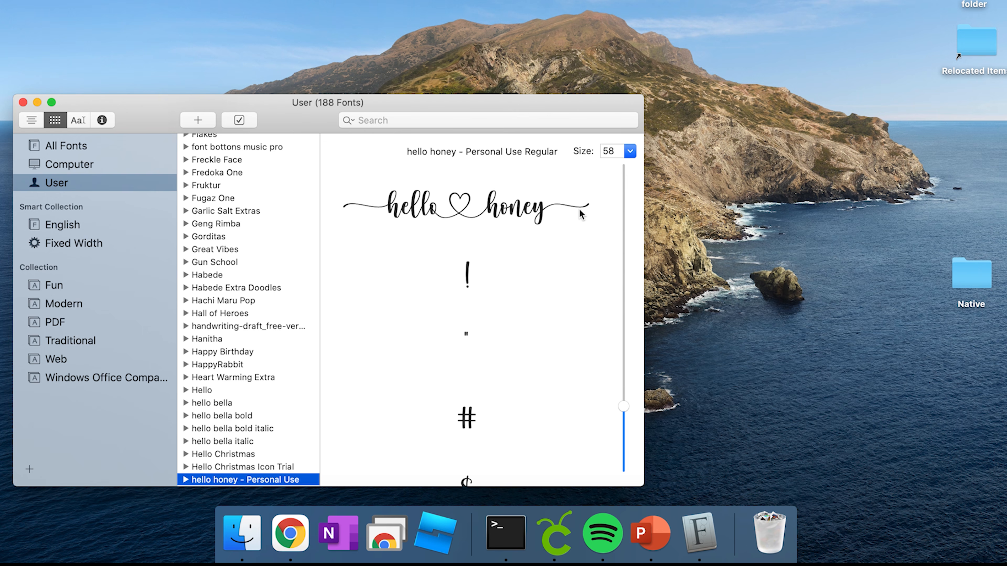
{"action": "scroll", "coordinate": [543, 403], "scroll_direction": "down", "scroll_amount": 5}
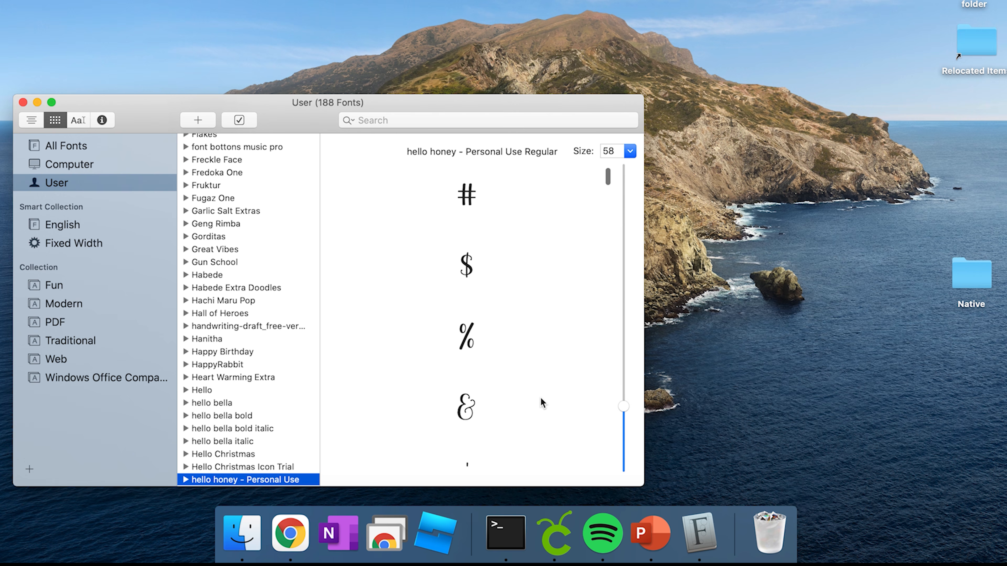
{"action": "scroll", "coordinate": [541, 398], "scroll_direction": "down", "scroll_amount": 1}
{"action": "left_click_drag", "start_coordinate": [605, 178], "coordinate": [597, 396]}
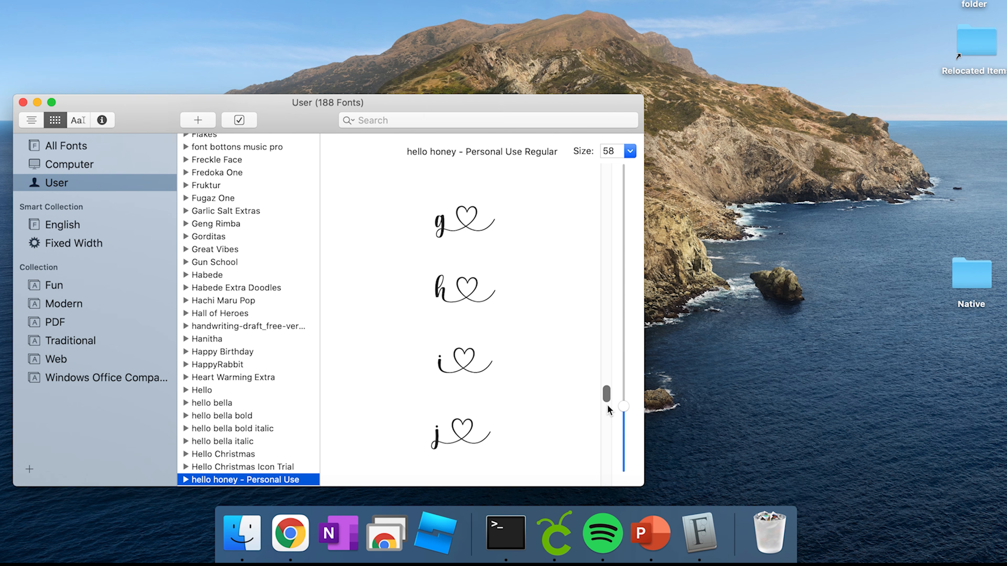
{"action": "left_click_drag", "start_coordinate": [608, 401], "coordinate": [605, 465]}
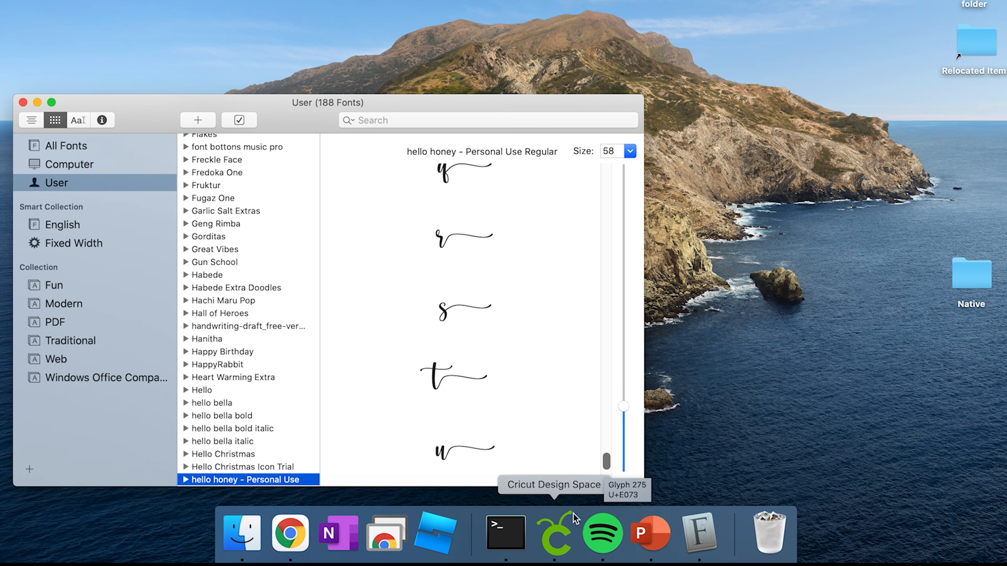
- Return to Cricut Design Space, start a new project, and add the text 'bb'
{"action": "right_click", "coordinate": [555, 542]}
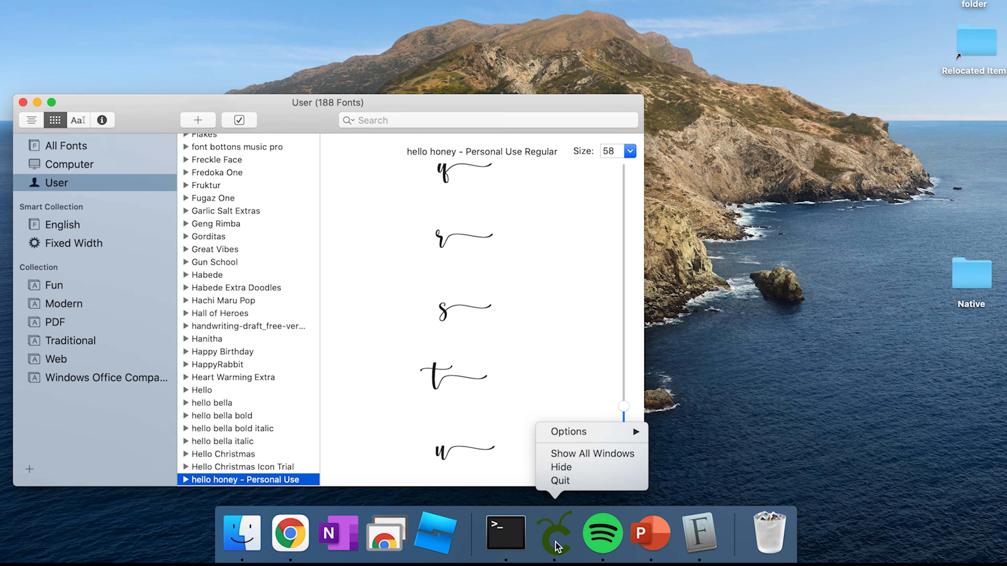
{"action": "left_click", "coordinate": [558, 483]}
{"action": "left_click", "coordinate": [556, 525]}
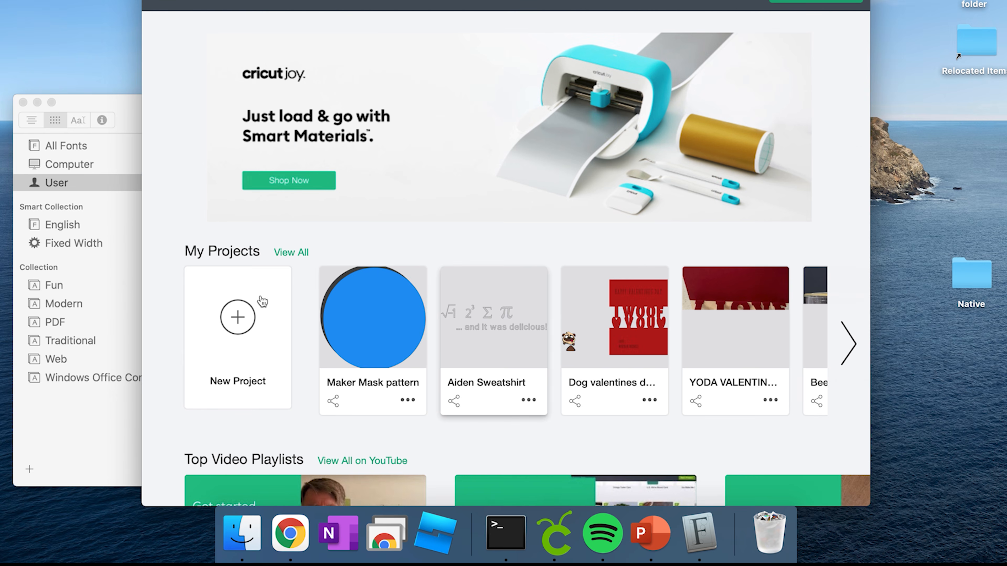
{"action": "left_click", "coordinate": [243, 335]}
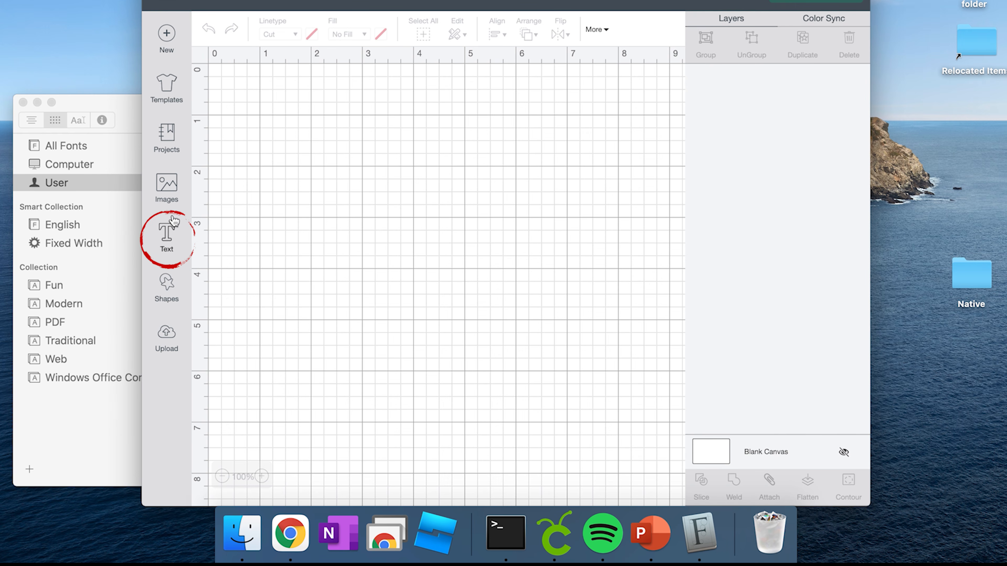
{"action": "left_click", "coordinate": [173, 235]}
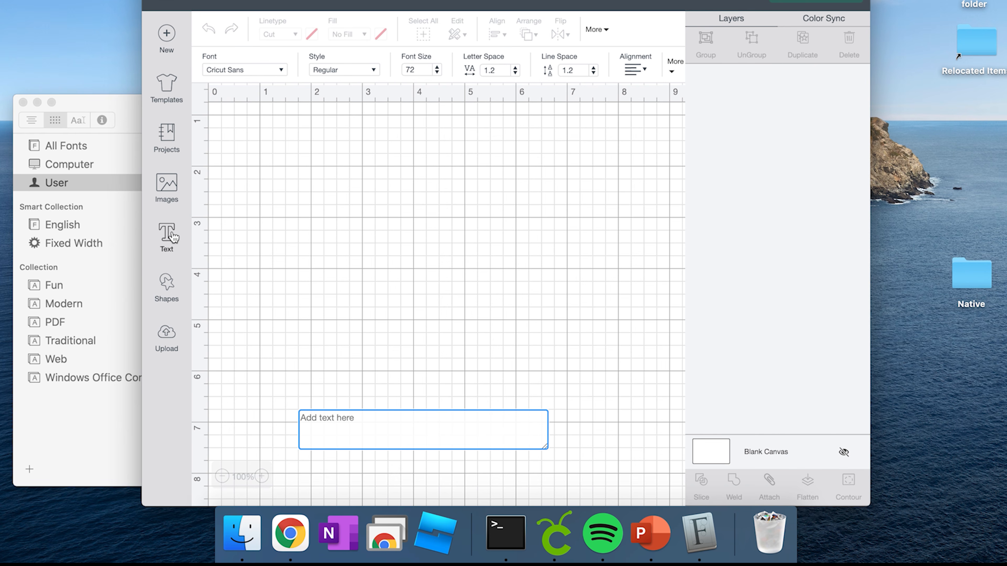
{"action": "type", "text": "bb"}
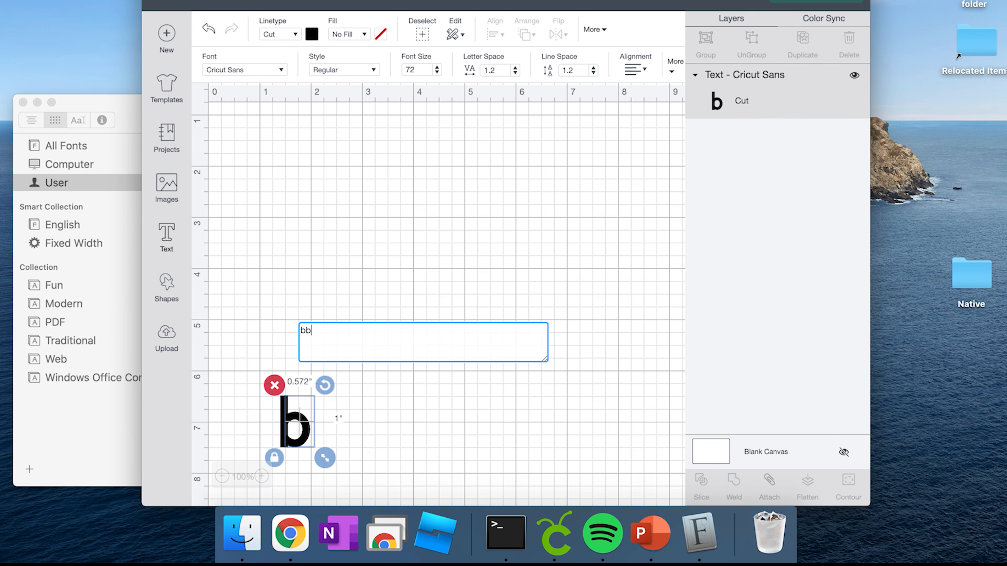
- Apply the system font hello honey to 'bb', enlarge it, and move it up the canvas
{"action": "left_click_drag", "start_coordinate": [316, 335], "coordinate": [300, 333]}
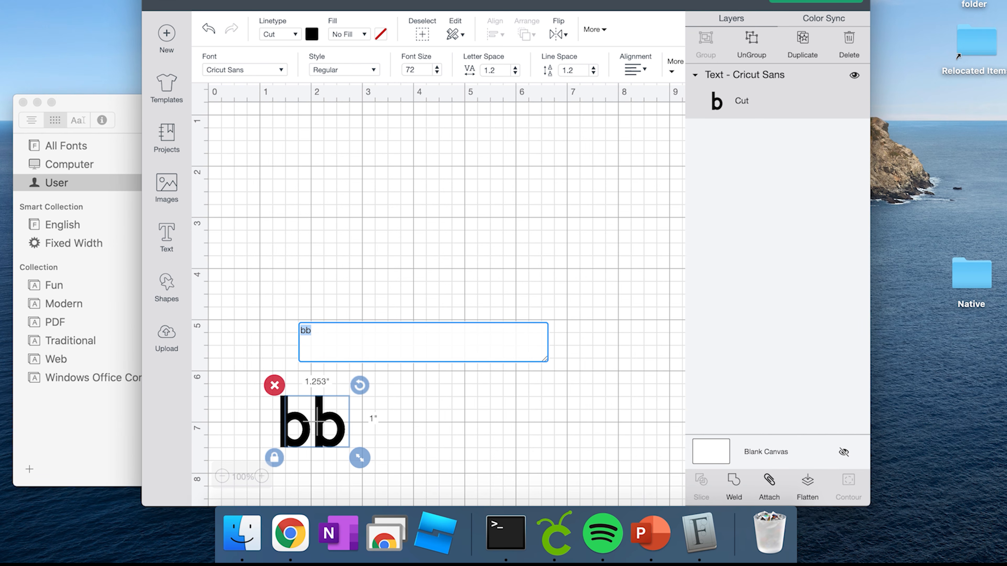
{"action": "left_click", "coordinate": [281, 71]}
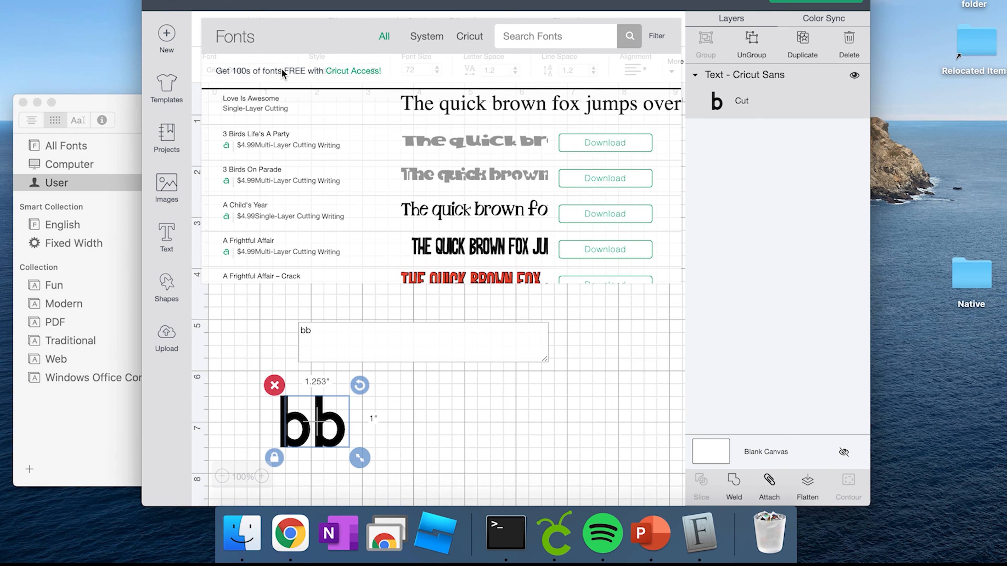
{"action": "left_click", "coordinate": [434, 44]}
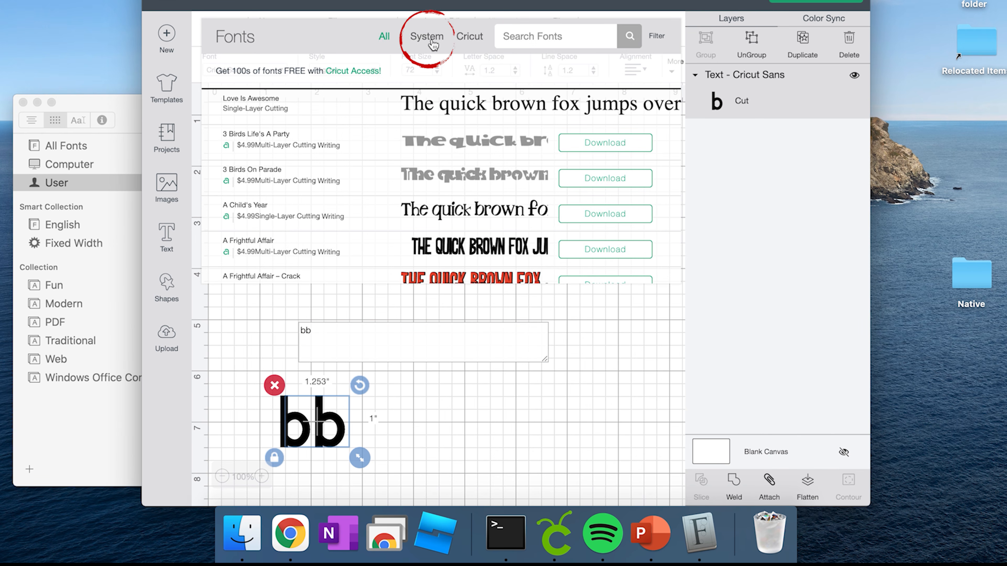
{"action": "left_click", "coordinate": [521, 41]}
{"action": "type", "text": "hello honey"}
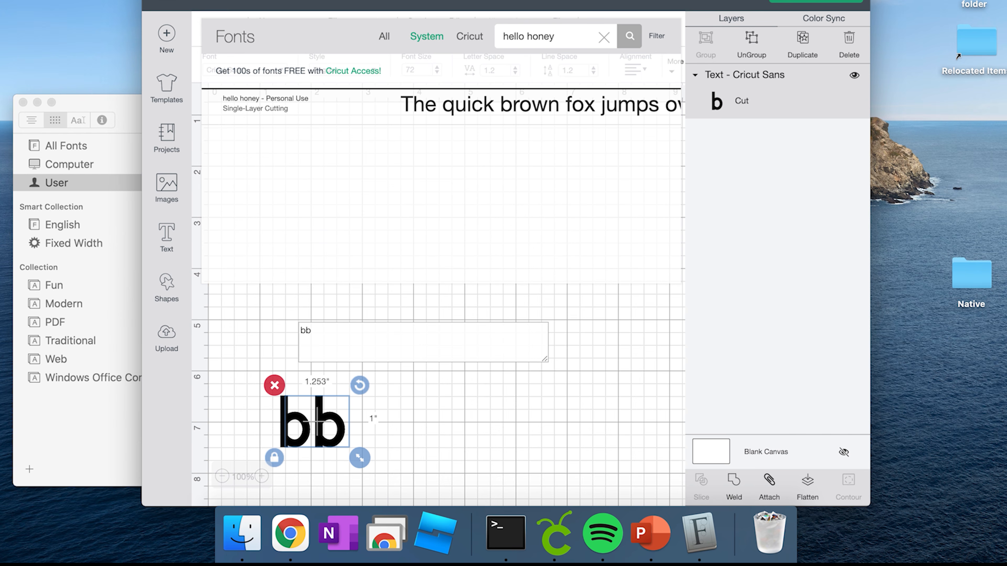
{"action": "left_click", "coordinate": [513, 95]}
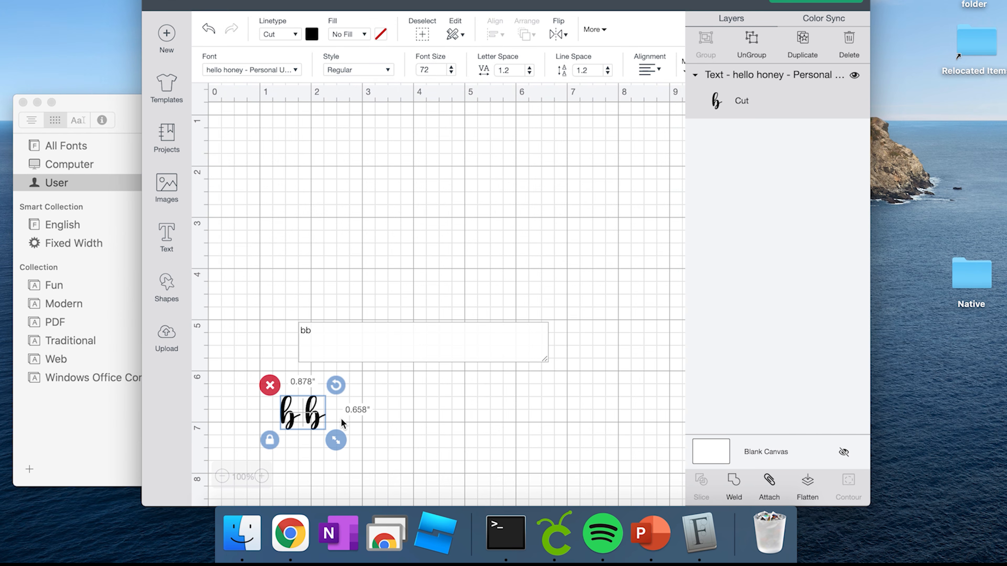
{"action": "left_click_drag", "start_coordinate": [336, 440], "coordinate": [392, 475]}
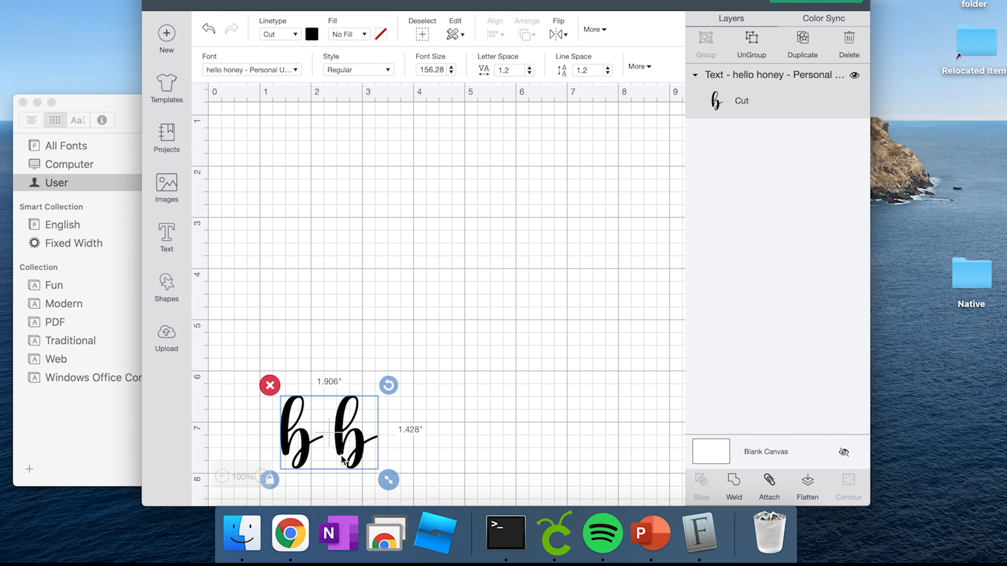
{"action": "left_click_drag", "start_coordinate": [346, 414], "coordinate": [359, 277]}
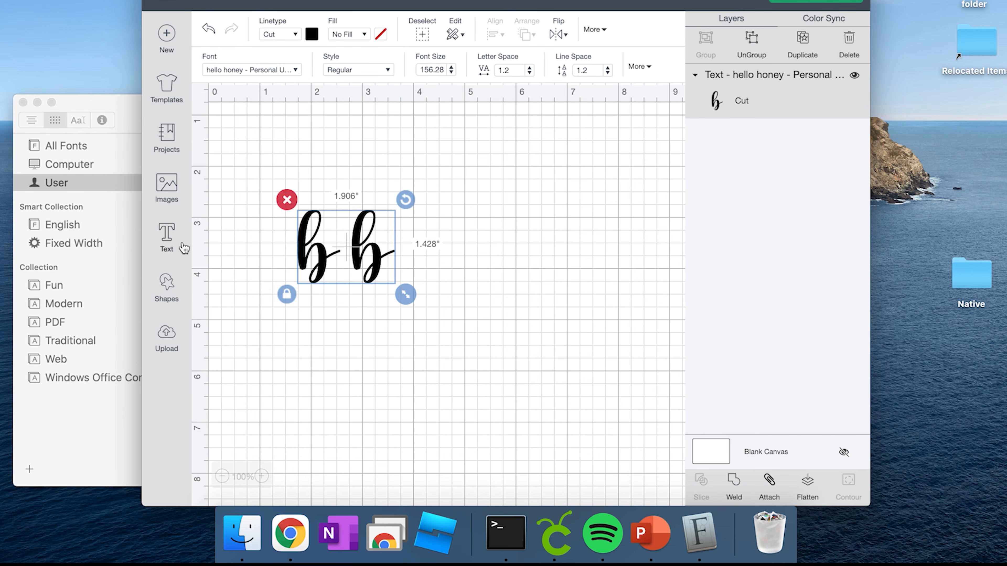
- Copy the swash 'a' glyph from Font Book and paste it before 'bb'
{"action": "left_click", "coordinate": [172, 233]}
{"action": "double_click", "coordinate": [374, 270]}
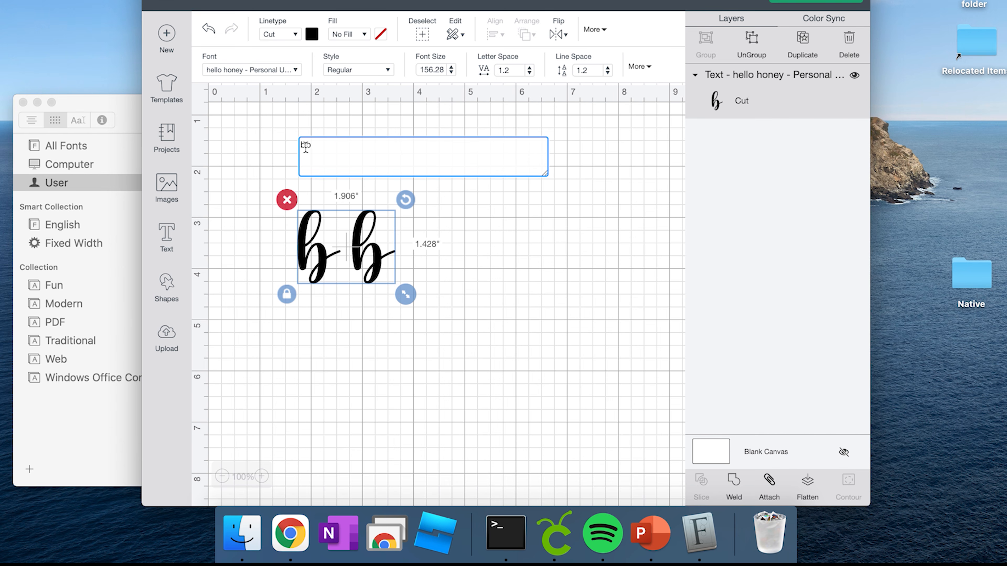
{"action": "left_click", "coordinate": [117, 241]}
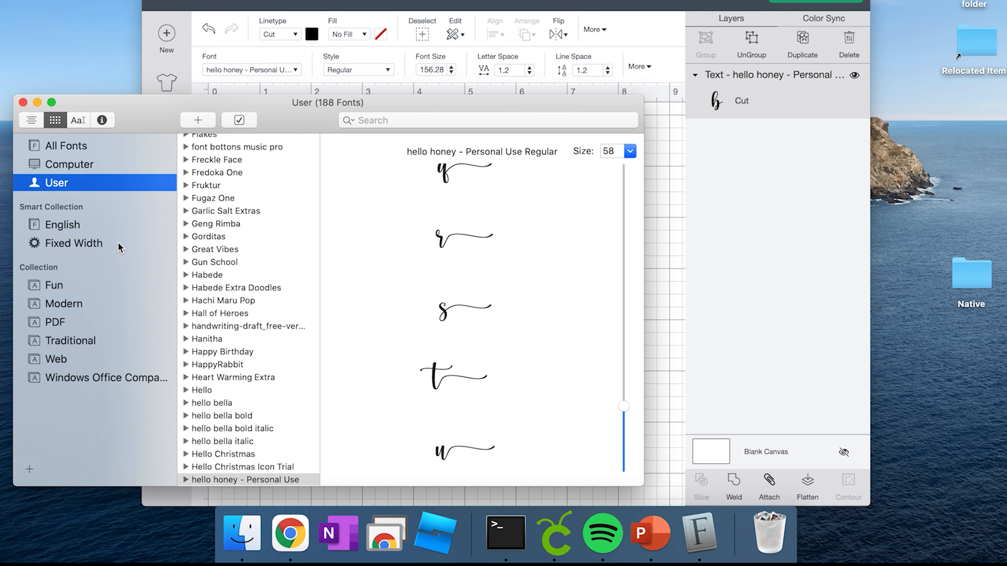
{"action": "scroll", "coordinate": [604, 424], "scroll_direction": "up", "scroll_amount": 20}
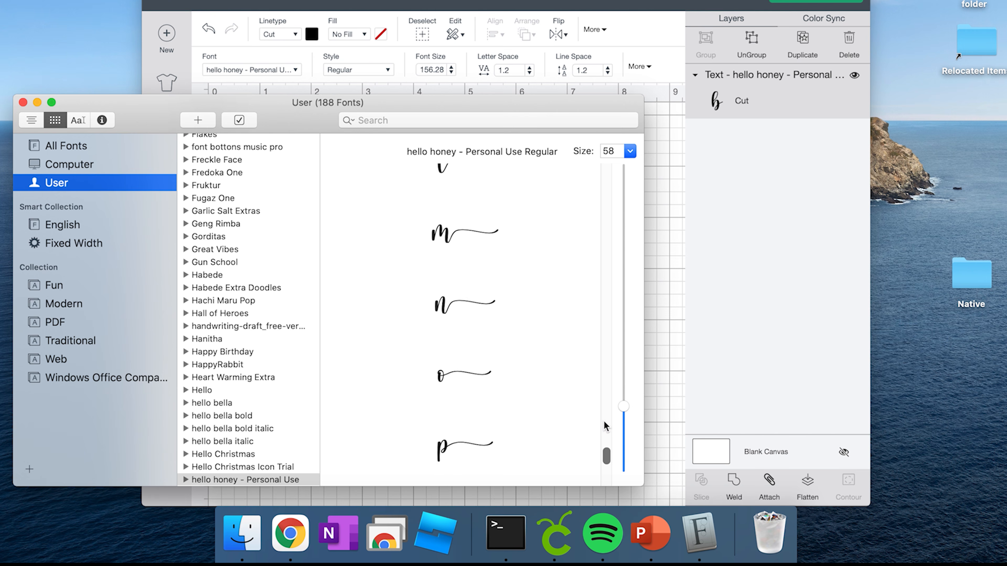
{"action": "scroll", "coordinate": [512, 279], "scroll_direction": "down", "scroll_amount": 20}
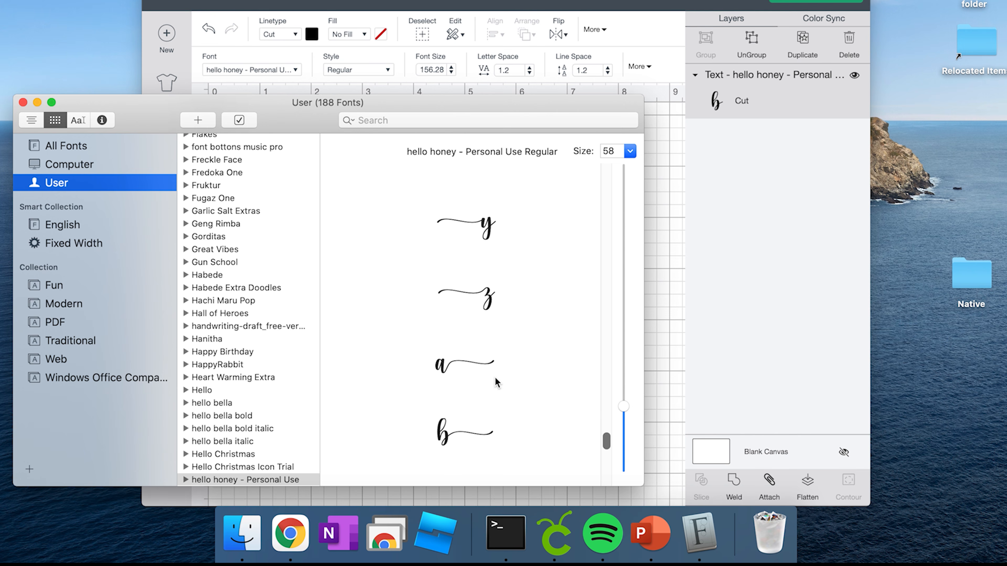
{"action": "scroll", "coordinate": [497, 383], "scroll_direction": "up", "scroll_amount": 20}
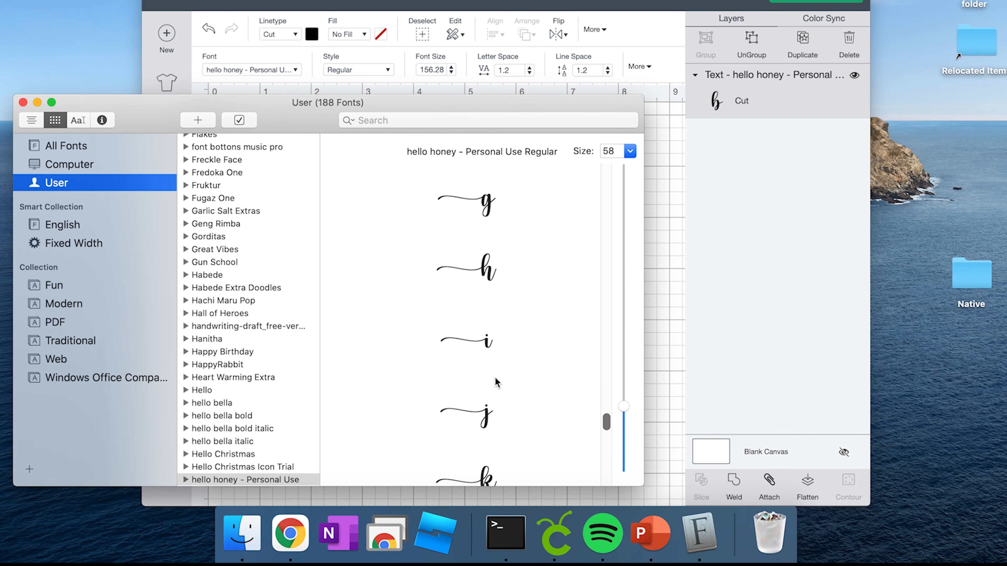
{"action": "scroll", "coordinate": [496, 356], "scroll_direction": "up", "scroll_amount": 2}
{"action": "left_click", "coordinate": [484, 243]}
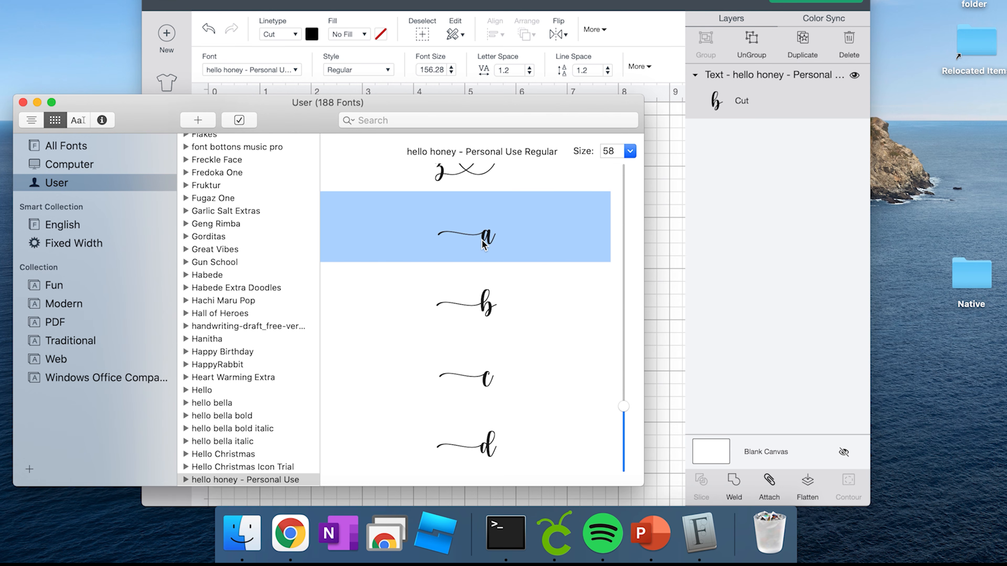
{"action": "key", "text": "super+c"}
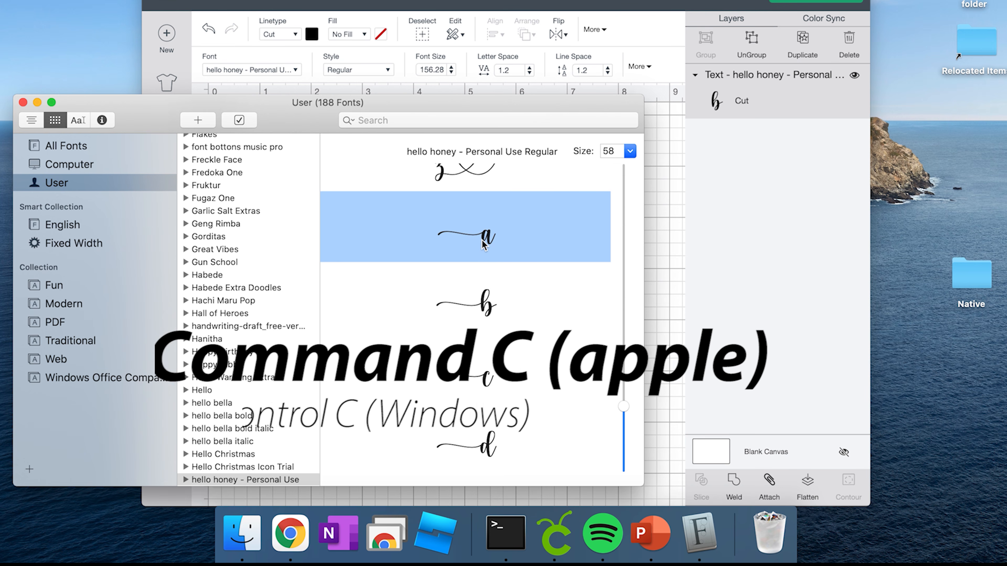
{"action": "left_click", "coordinate": [662, 361]}
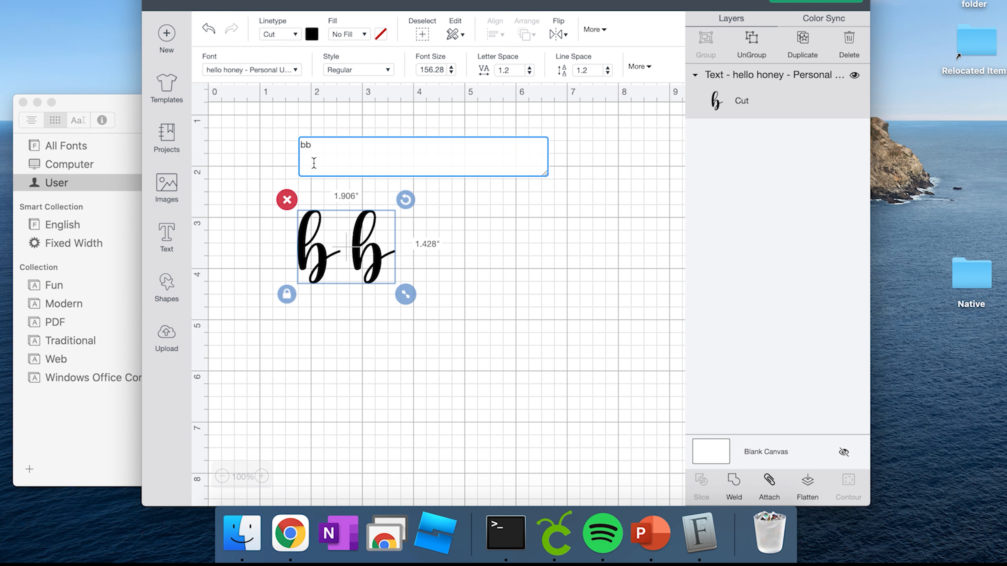
{"action": "left_click", "coordinate": [304, 147]}
{"action": "key", "text": "super+v"}
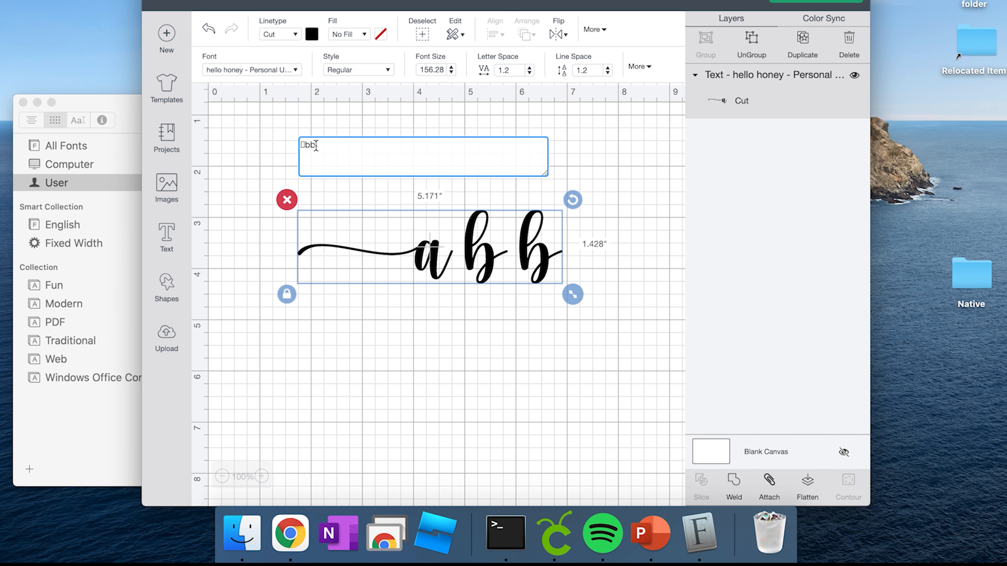
- Take the heart-tailed 'y' glyph from Font Book and paste it after 'bb'
{"action": "left_click", "coordinate": [126, 320]}
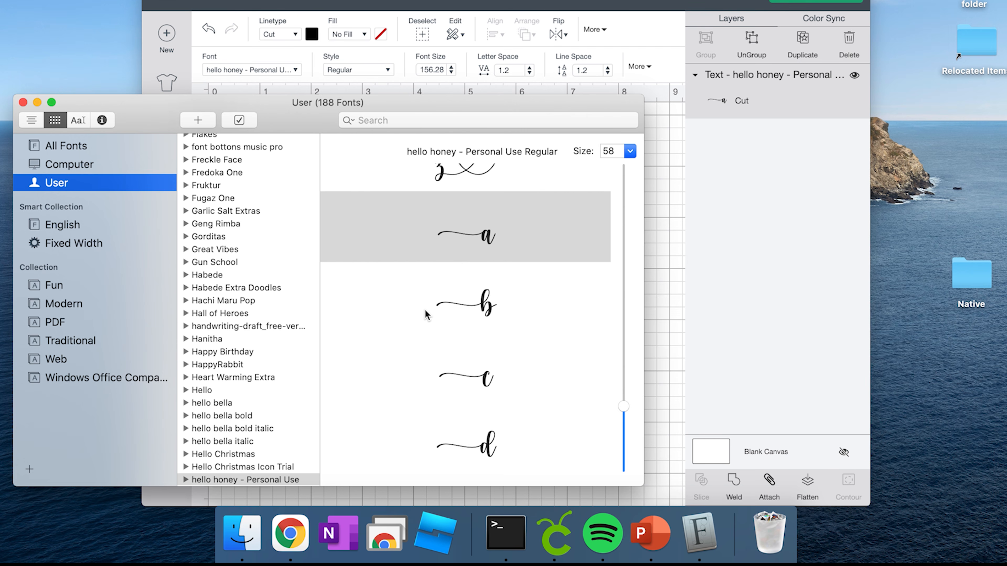
{"action": "scroll", "coordinate": [436, 274], "scroll_direction": "up", "scroll_amount": 5}
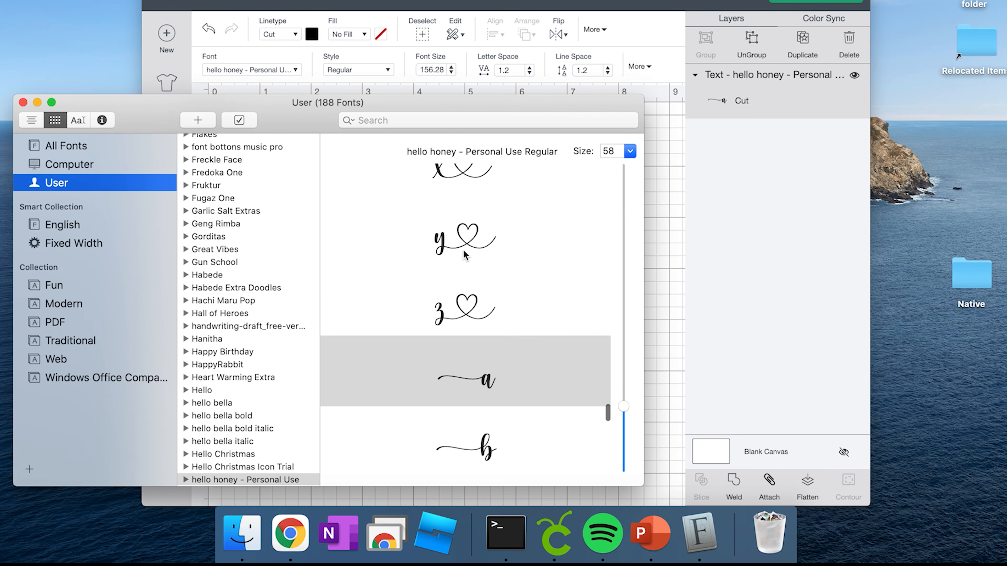
{"action": "left_click", "coordinate": [474, 247]}
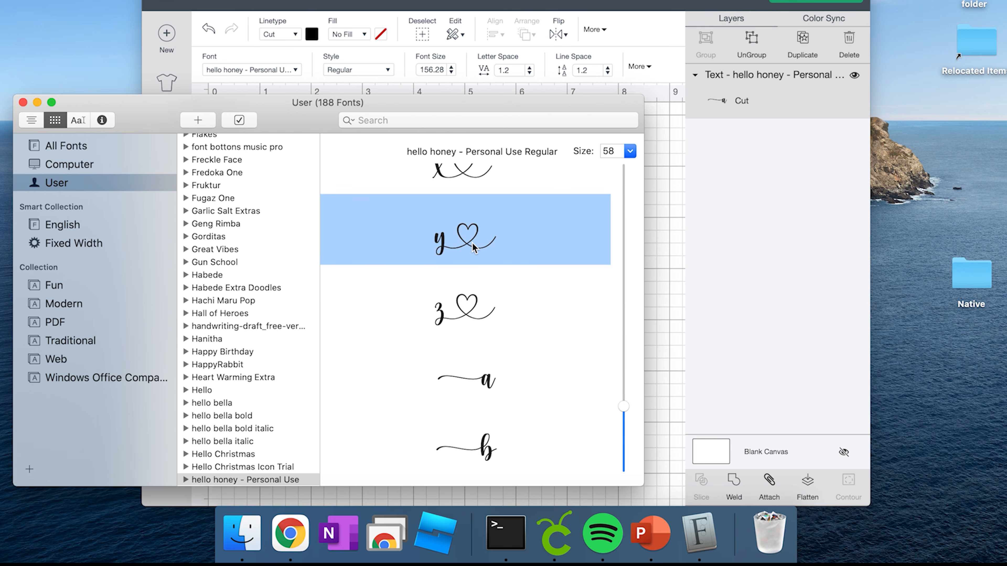
{"action": "left_click", "coordinate": [665, 243]}
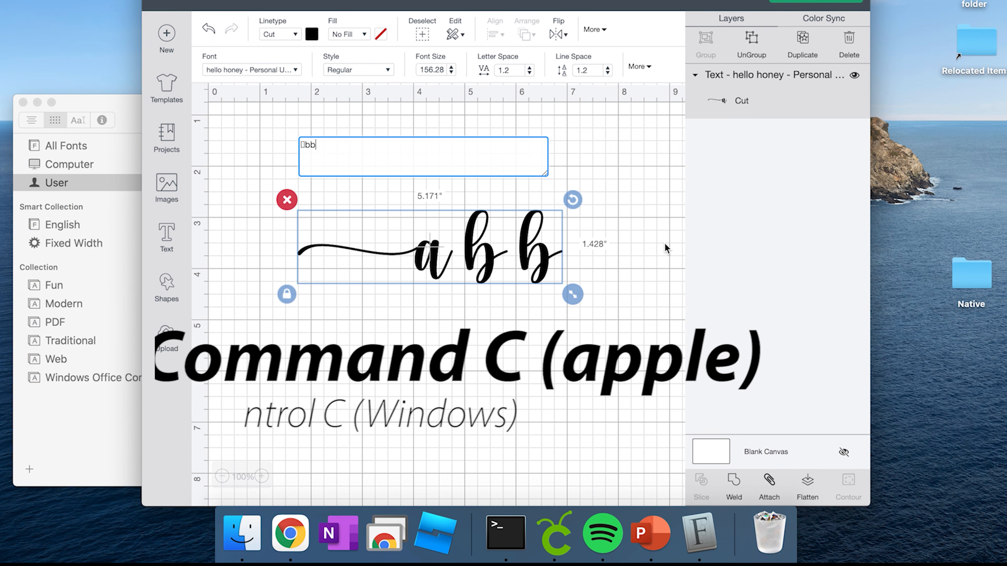
{"action": "key", "text": "super+v"}
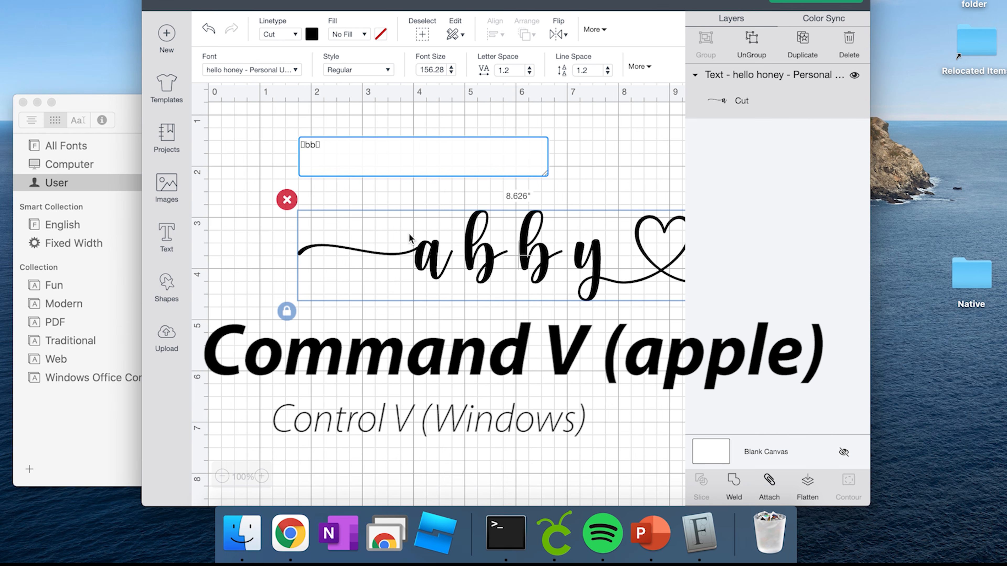
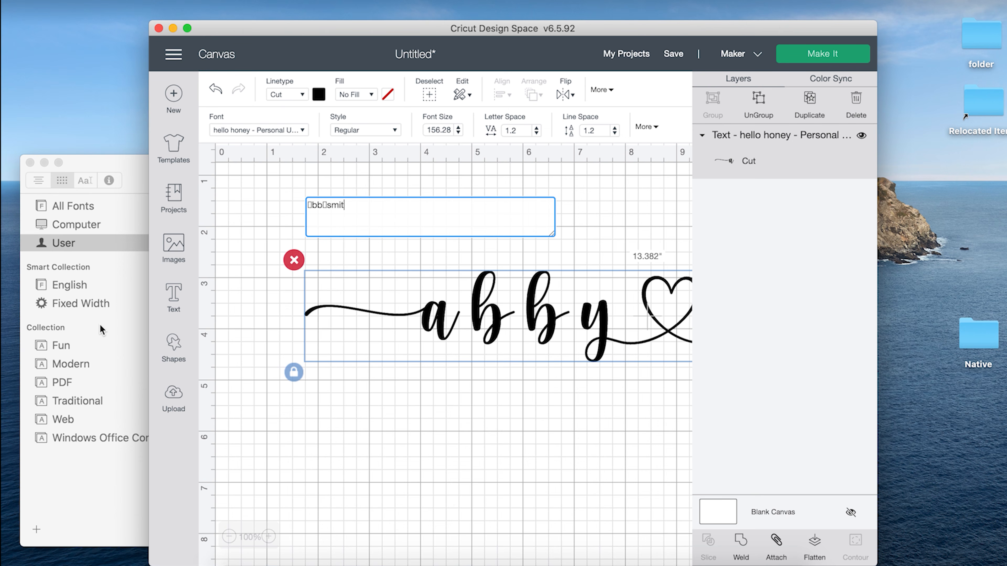
{"action": "left_click", "coordinate": [119, 349]}
{"action": "scroll", "coordinate": [545, 478], "scroll_direction": "down", "scroll_amount": 10}
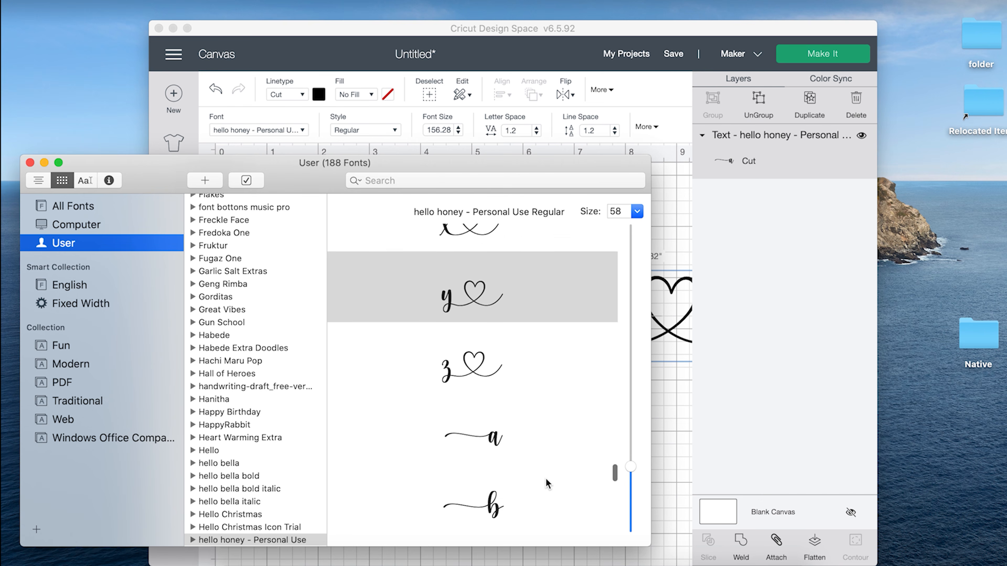
{"action": "scroll", "coordinate": [545, 478], "scroll_direction": "down", "scroll_amount": 15}
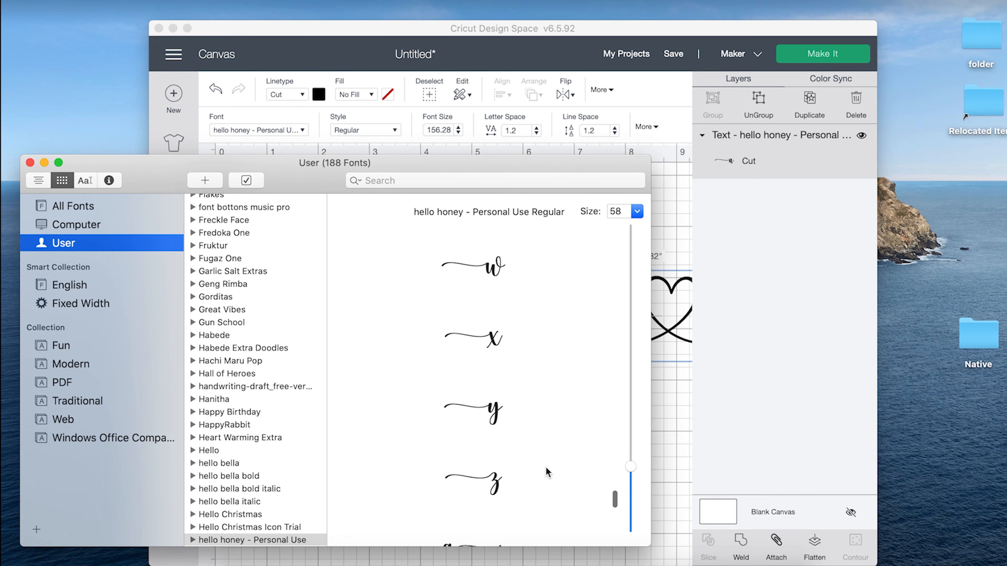
{"action": "scroll", "coordinate": [545, 461], "scroll_direction": "down", "scroll_amount": 5}
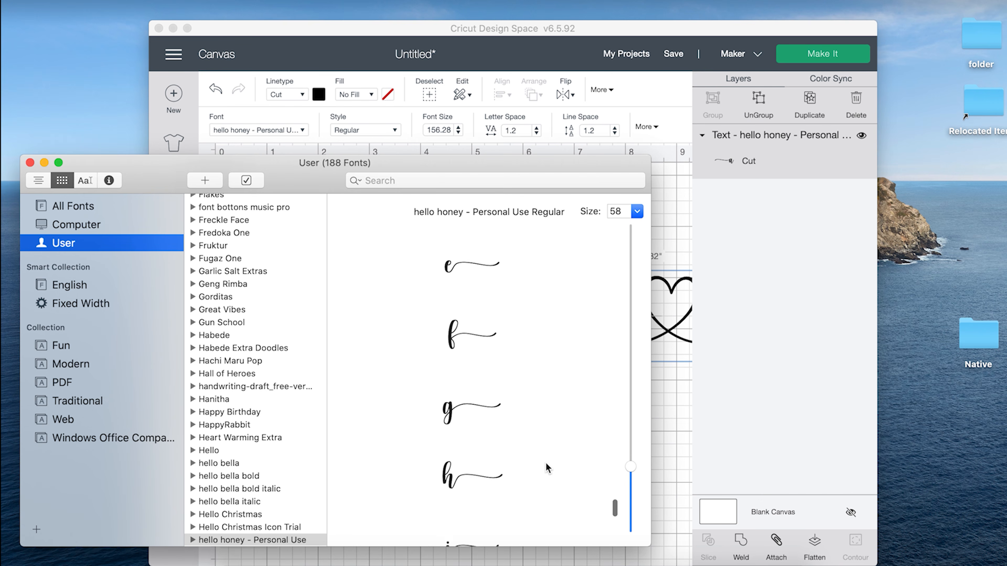
{"action": "left_click", "coordinate": [498, 438]}
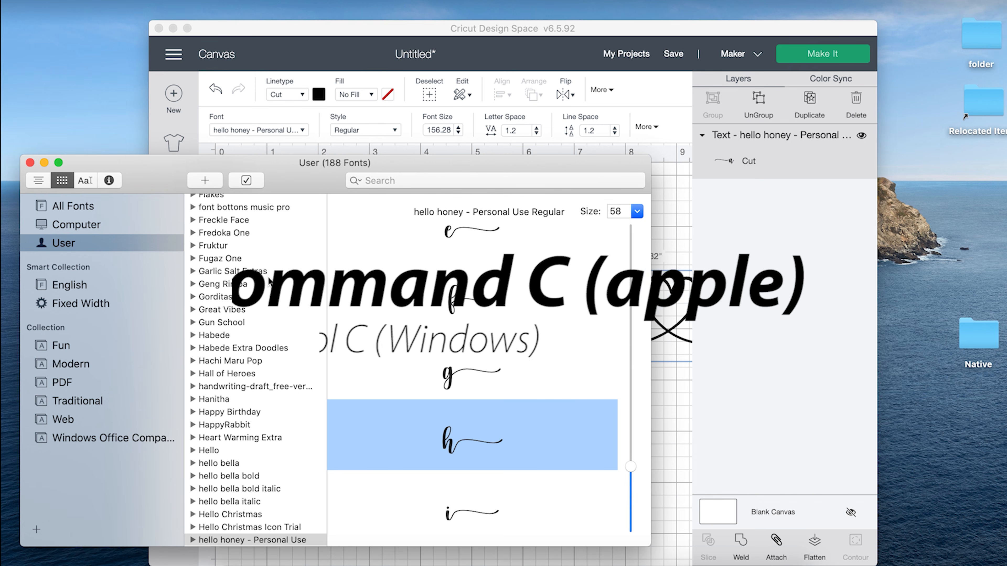
{"action": "left_click", "coordinate": [666, 424]}
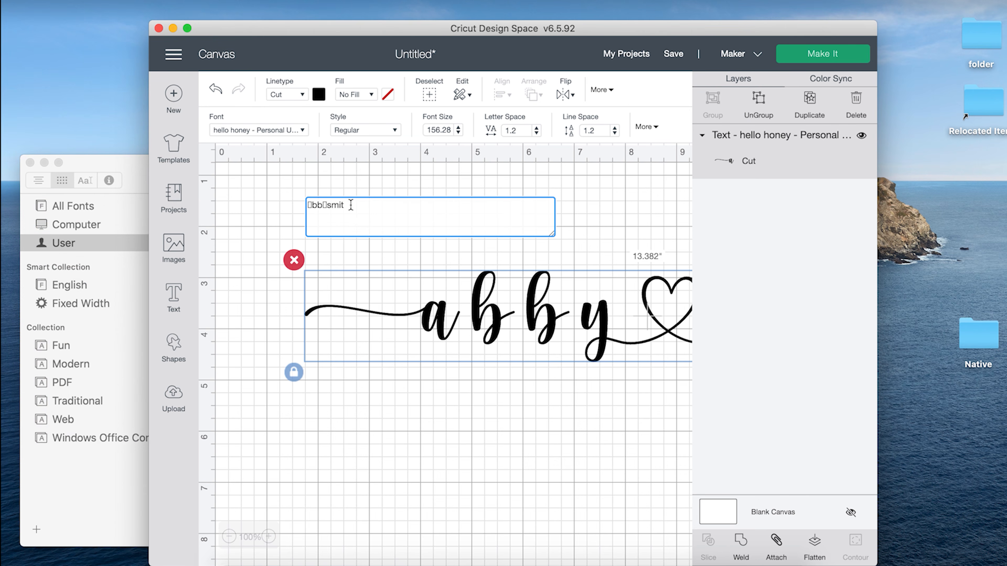
{"action": "type", "text": "▯"}
{"action": "left_click_drag", "start_coordinate": [470, 319], "coordinate": [524, 349]}
{"action": "left_click", "coordinate": [532, 360]}
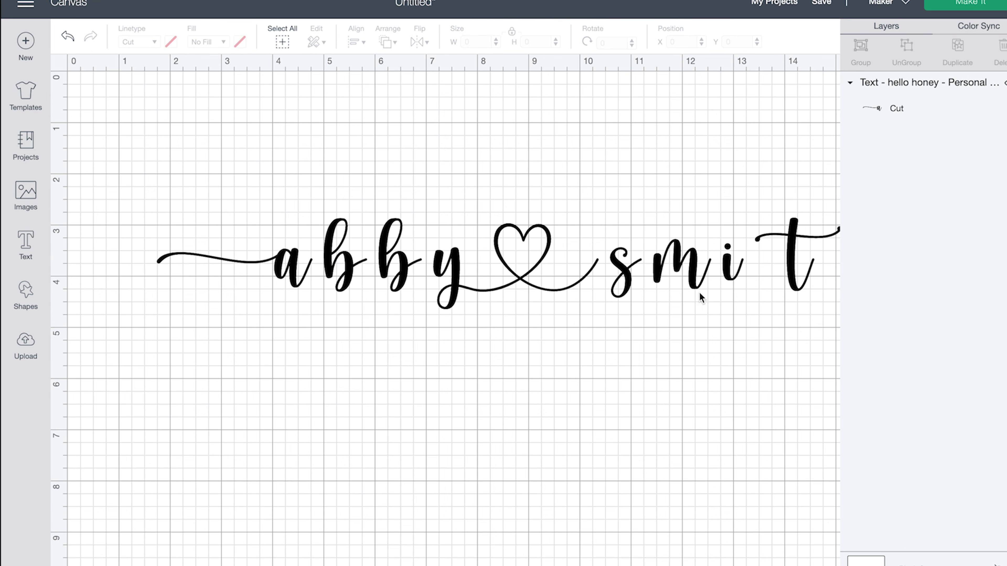
{"action": "left_click", "coordinate": [638, 285]}
{"action": "left_click_drag", "start_coordinate": [637, 285], "coordinate": [620, 285]}
{"action": "left_click", "coordinate": [782, 315]}
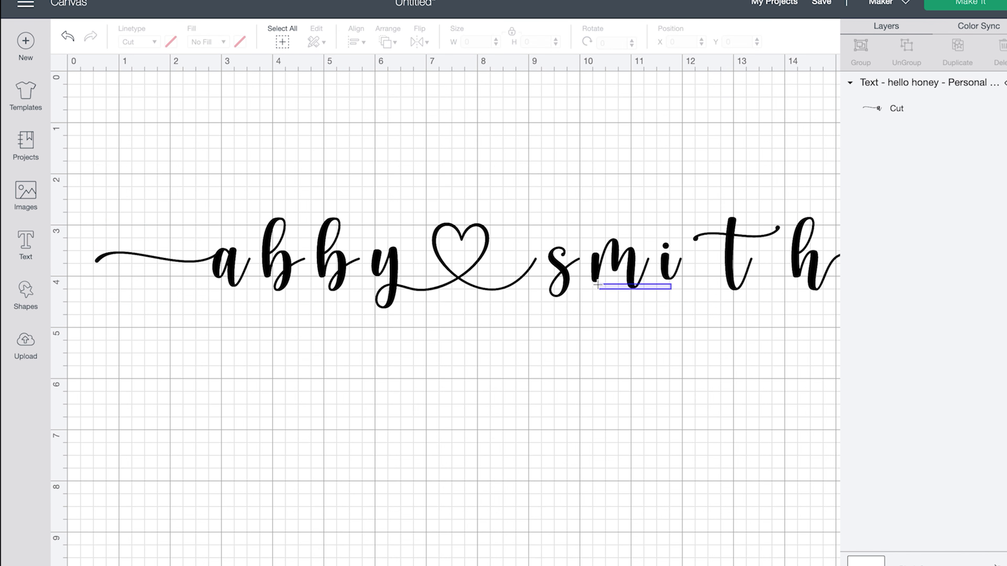
{"action": "left_click", "coordinate": [598, 272]}
{"action": "mouse_move", "coordinate": [597, 272]}
{"action": "left_mouse_down"}
{"action": "mouse_move", "coordinate": [537, 271]}
{"action": "mouse_move", "coordinate": [583, 283]}
{"action": "left_mouse_up"}
{"action": "scroll", "coordinate": [583, 283], "scroll_direction": "right", "scroll_amount": 4}
{"action": "left_click_drag", "start_coordinate": [791, 327], "coordinate": [501, 296]}
{"action": "scroll", "coordinate": [498, 354], "scroll_direction": "left", "scroll_amount": 3}
{"action": "left_click_drag", "start_coordinate": [340, 257], "coordinate": [434, 266]}
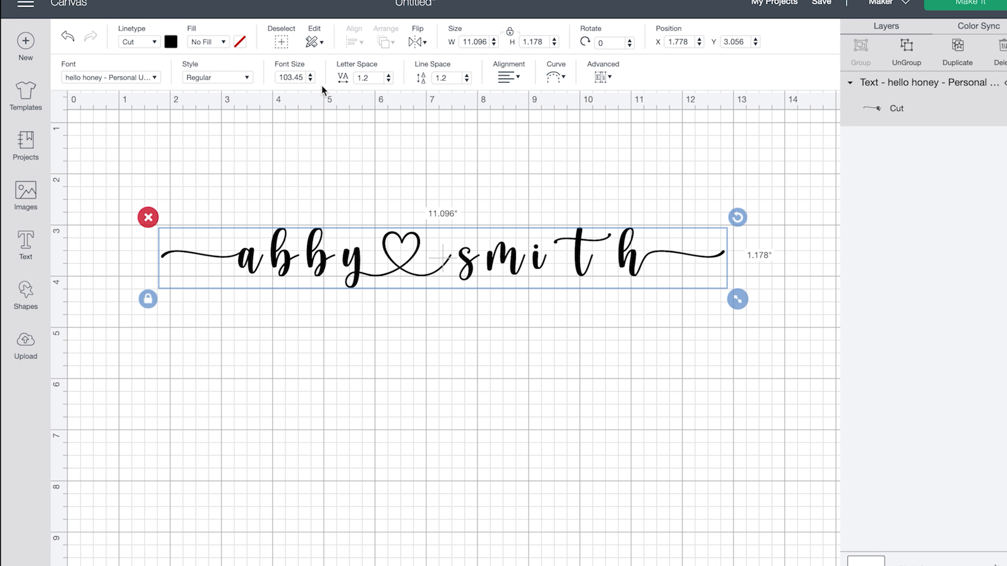
- Reduce the letter spacing to -0.1, bringing the name to 9.751 in wide
{"action": "left_click", "coordinate": [388, 81]}
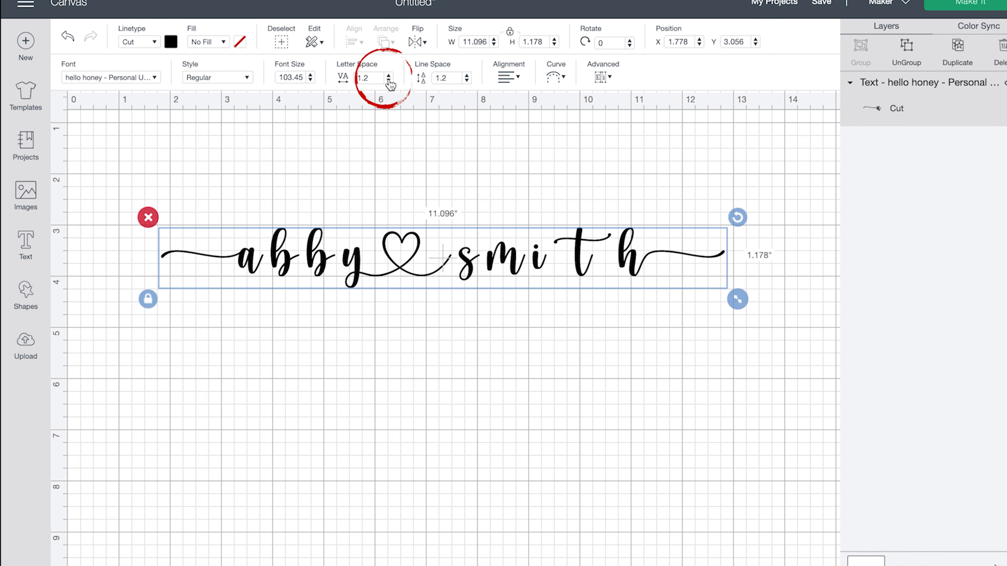
{"action": "left_click", "coordinate": [384, 83]}
{"action": "left_click", "coordinate": [385, 84]}
{"action": "left_click", "coordinate": [385, 83]}
{"action": "left_click", "coordinate": [384, 84]}
{"action": "left_click", "coordinate": [384, 84]}
{"action": "left_click", "coordinate": [384, 84]}
{"action": "left_click", "coordinate": [384, 84]}
{"action": "left_click", "coordinate": [384, 83]}
{"action": "left_click", "coordinate": [384, 84]}
{"action": "left_click", "coordinate": [384, 83]}
{"action": "left_click", "coordinate": [384, 83]}
{"action": "left_click", "coordinate": [384, 84]}
{"action": "left_click", "coordinate": [384, 83]}
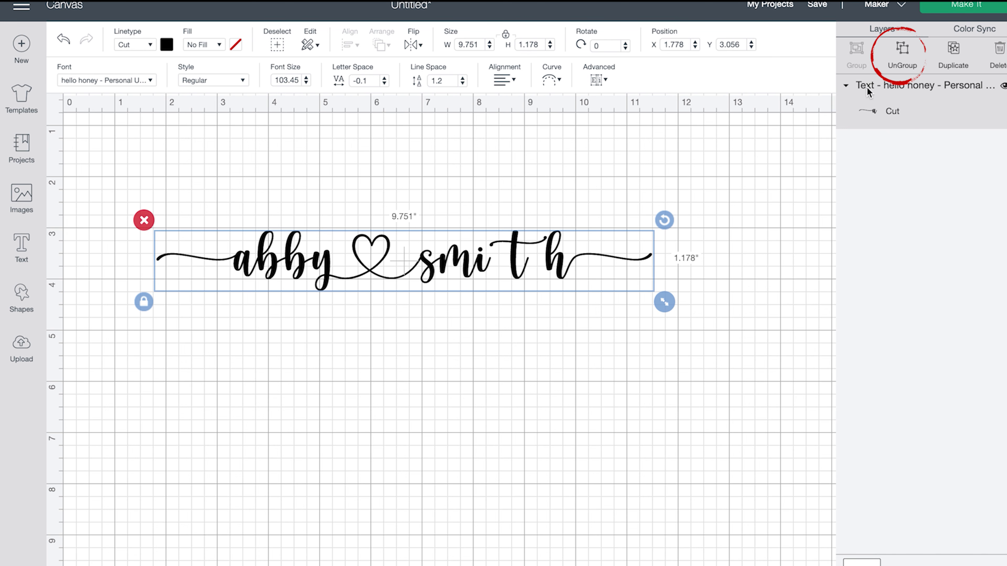
- Ungroup the name, slide 't' and 'h' left against 'smi', and regroup all letters
{"action": "left_click", "coordinate": [904, 56]}
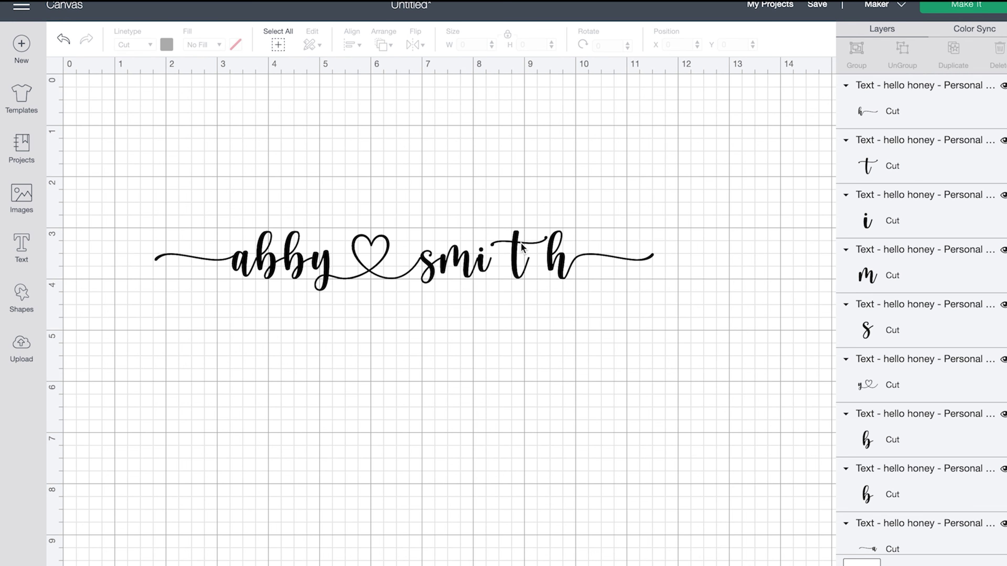
{"action": "left_click", "coordinate": [511, 264]}
{"action": "left_click_drag", "start_coordinate": [511, 264], "coordinate": [491, 264]}
{"action": "left_click", "coordinate": [563, 264]}
{"action": "left_click_drag", "start_coordinate": [563, 264], "coordinate": [527, 266]}
{"action": "left_click", "coordinate": [570, 287]}
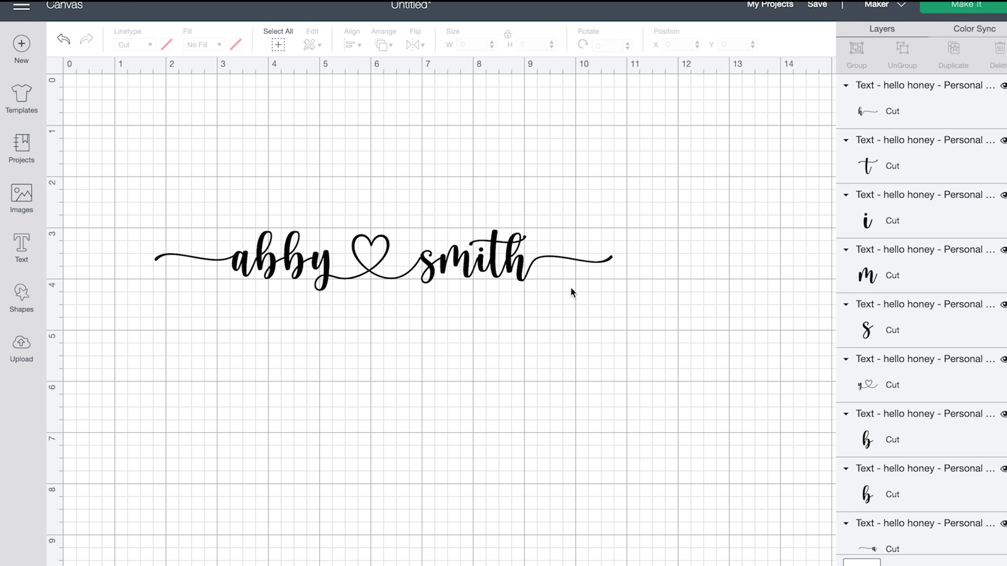
{"action": "left_click_drag", "start_coordinate": [656, 277], "coordinate": [182, 176]}
{"action": "left_click", "coordinate": [862, 60]}
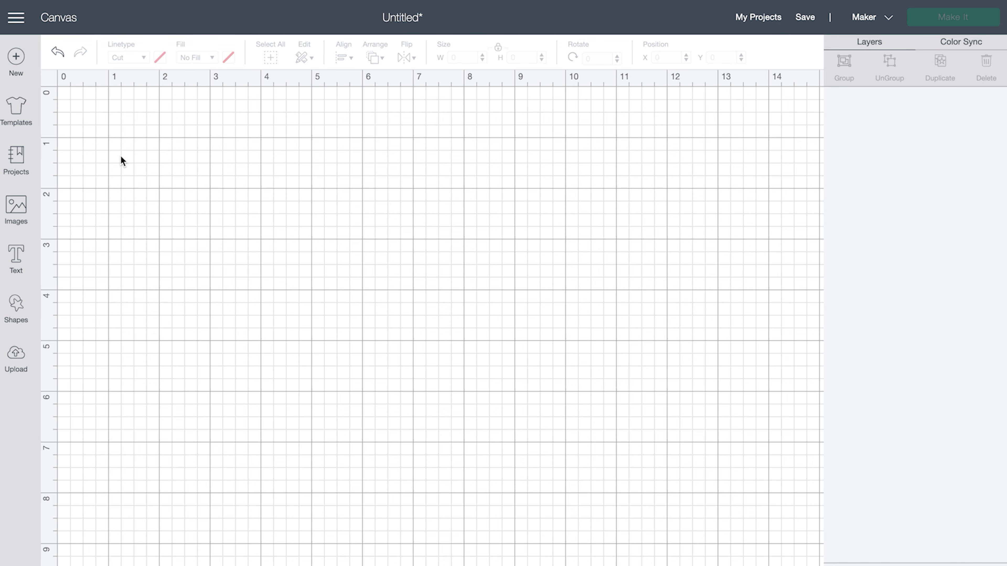
- Add a circle from Shapes, shrink it to about 0.486 in, and deselect it
{"action": "left_click", "coordinate": [16, 308]}
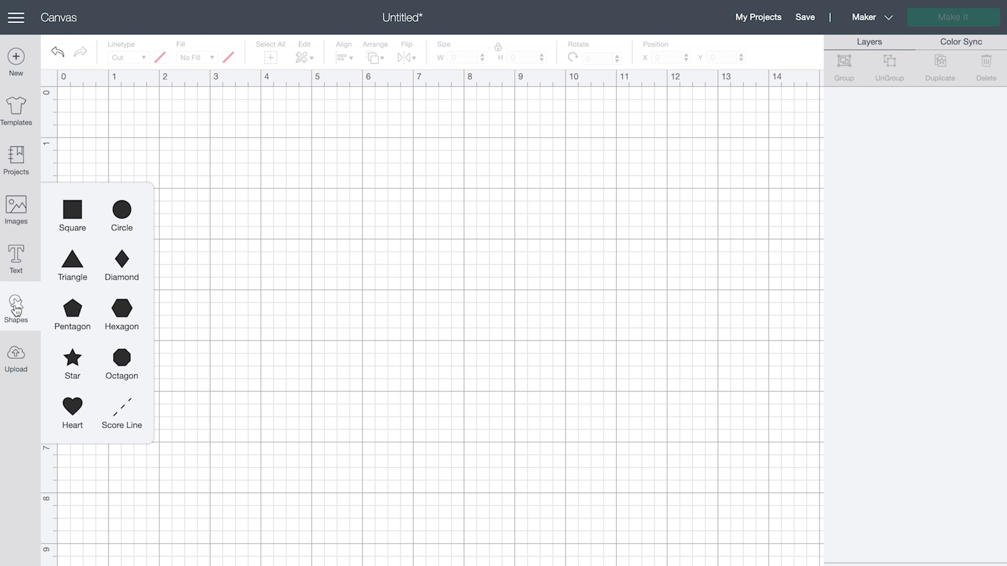
{"action": "left_click", "coordinate": [130, 219]}
{"action": "left_click_drag", "start_coordinate": [294, 293], "coordinate": [101, 130]}
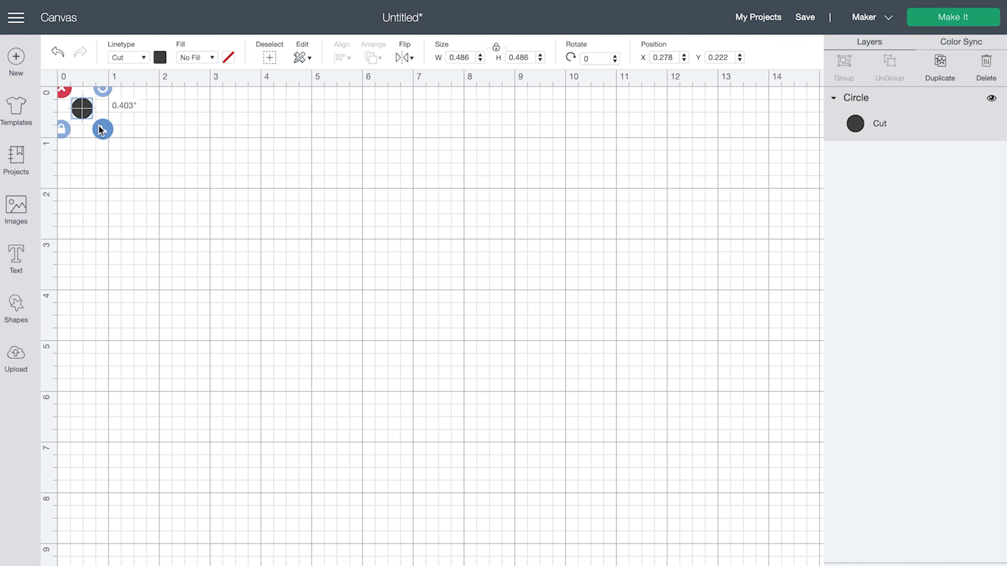
{"action": "left_click", "coordinate": [161, 141]}
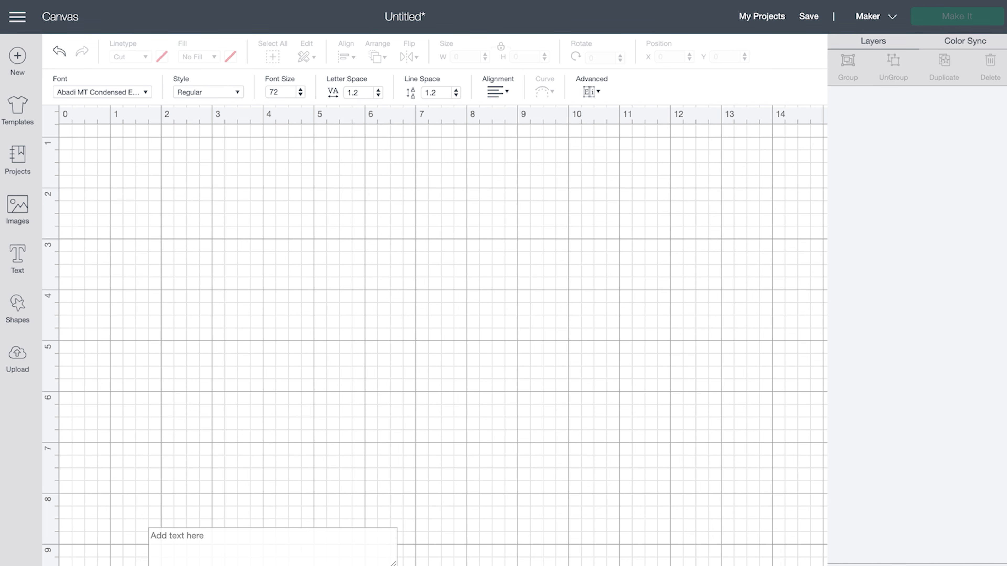
- Type a capital 'M', move it onto the canvas, and enlarge it to 7.314 × 9.251 in
{"action": "left_click", "coordinate": [194, 536]}
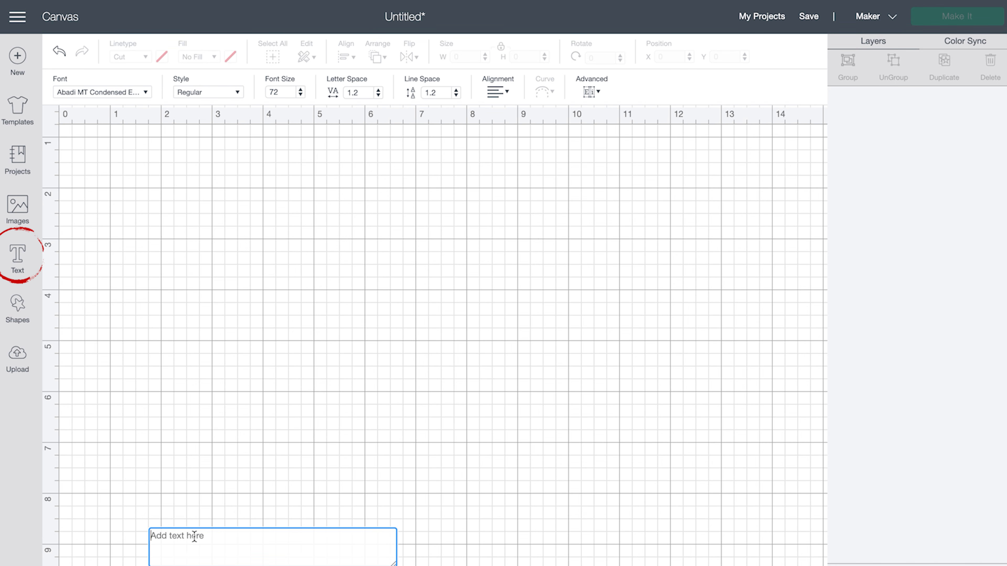
{"action": "type", "text": "M"}
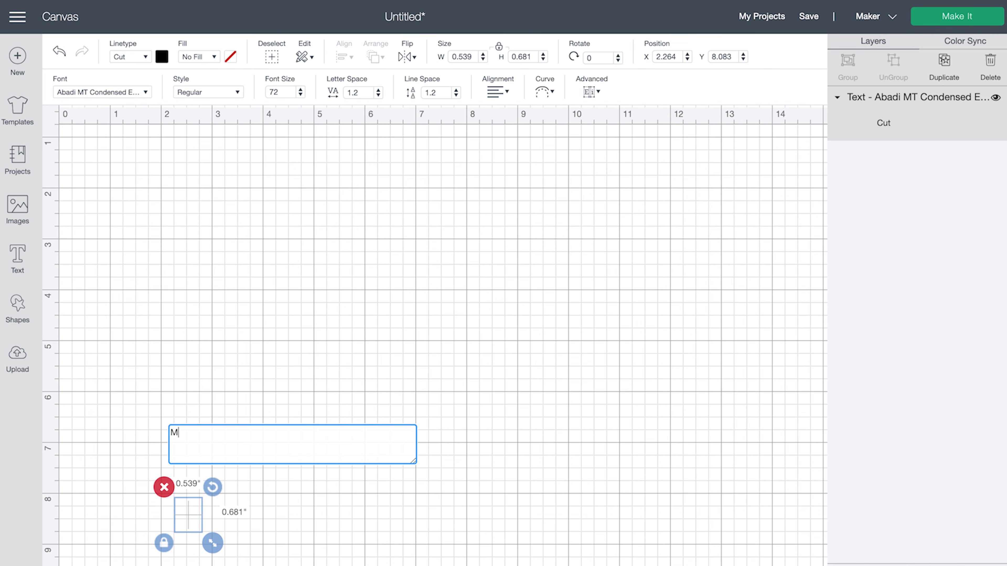
{"action": "left_click", "coordinate": [207, 533]}
{"action": "left_click_drag", "start_coordinate": [203, 531], "coordinate": [447, 463]}
{"action": "left_click_drag", "start_coordinate": [486, 524], "coordinate": [533, 565]}
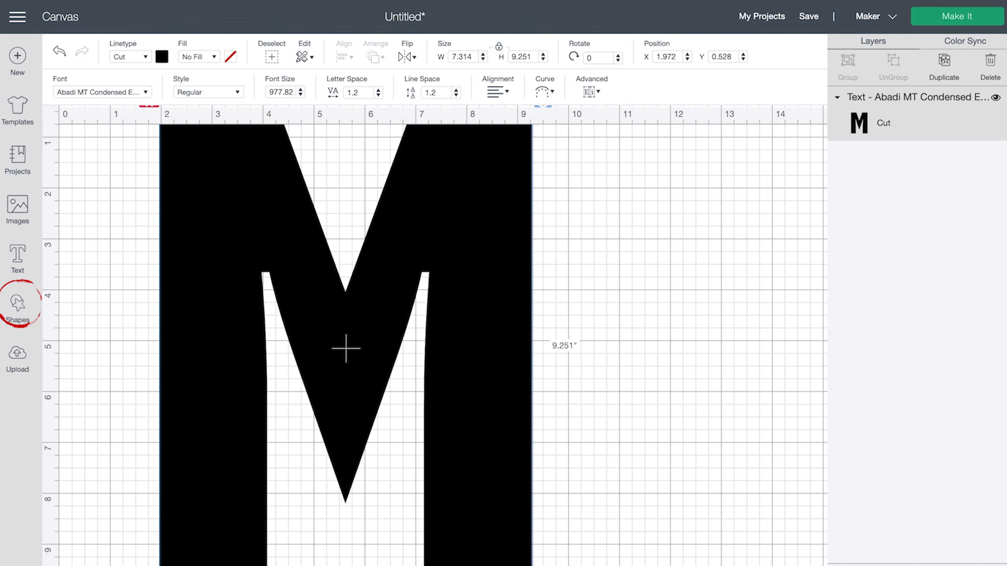
{"action": "left_click", "coordinate": [18, 305]}
- Stretch an unlocked square into an 11.042 × 3.069 in band across the M, then select both
{"action": "left_click", "coordinate": [91, 236]}
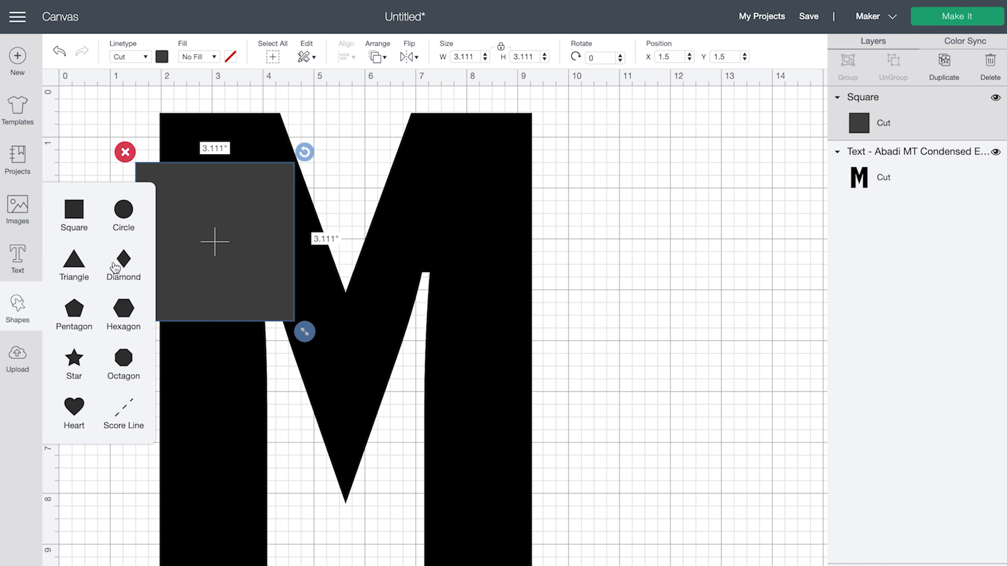
{"action": "left_click", "coordinate": [160, 331]}
{"action": "left_click", "coordinate": [146, 313]}
{"action": "left_click", "coordinate": [124, 332]}
{"action": "left_click_drag", "start_coordinate": [304, 332], "coordinate": [665, 297]}
{"action": "left_click_drag", "start_coordinate": [620, 254], "coordinate": [558, 343]}
{"action": "left_click_drag", "start_coordinate": [642, 401], "coordinate": [650, 426]}
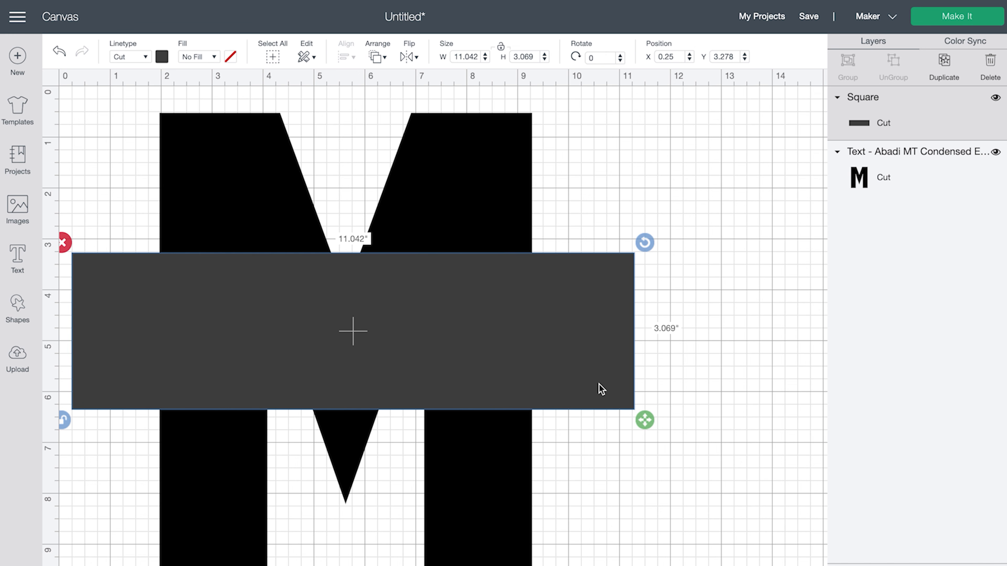
{"action": "left_click_drag", "start_coordinate": [177, 565], "coordinate": [469, 205]}
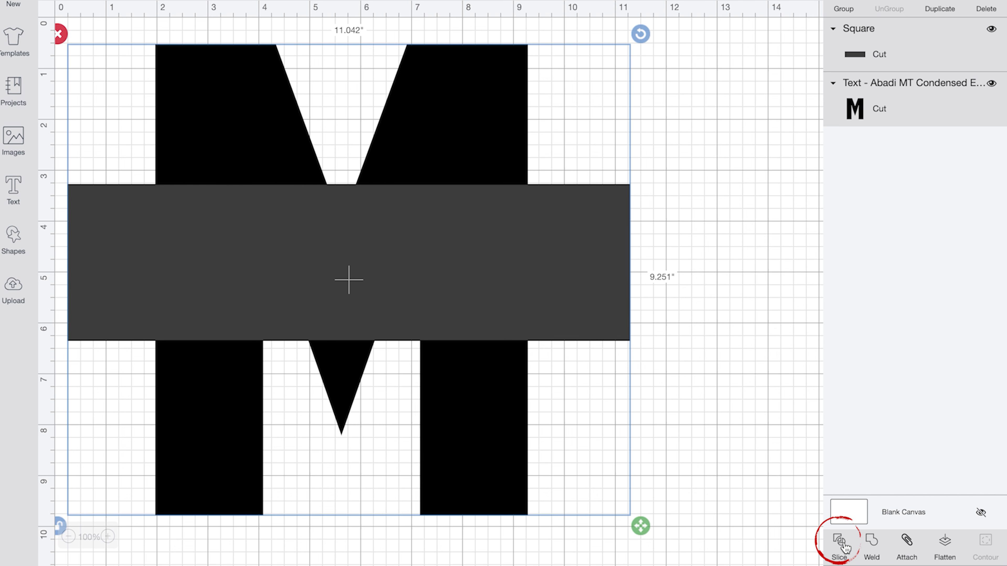
- Slice the M with the band, delete the middle and leftover pieces, and add a new square
{"action": "left_click", "coordinate": [843, 544]}
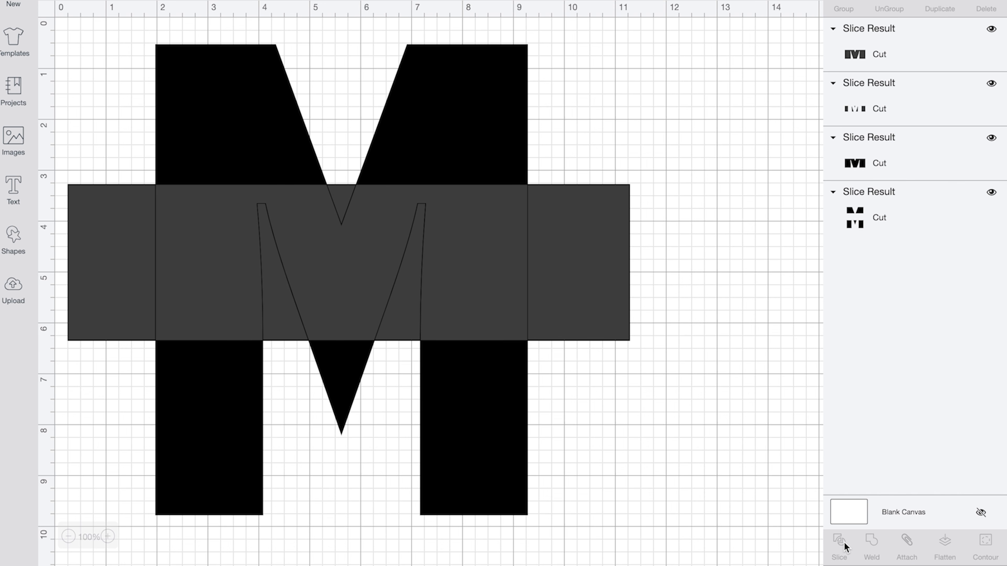
{"action": "left_click_drag", "start_coordinate": [332, 254], "coordinate": [618, 274]}
{"action": "left_click", "coordinate": [435, 192]}
{"action": "left_click_drag", "start_coordinate": [328, 234], "coordinate": [530, 241]}
{"action": "left_click", "coordinate": [254, 179]}
{"action": "left_click_drag", "start_coordinate": [229, 263], "coordinate": [397, 272]}
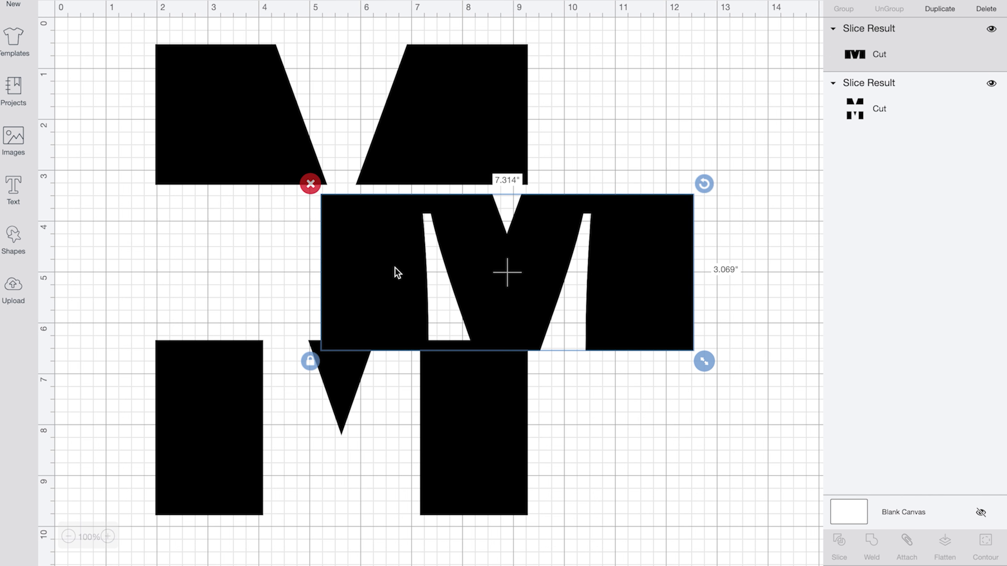
{"action": "left_click", "coordinate": [311, 183]}
{"action": "left_click", "coordinate": [14, 236]}
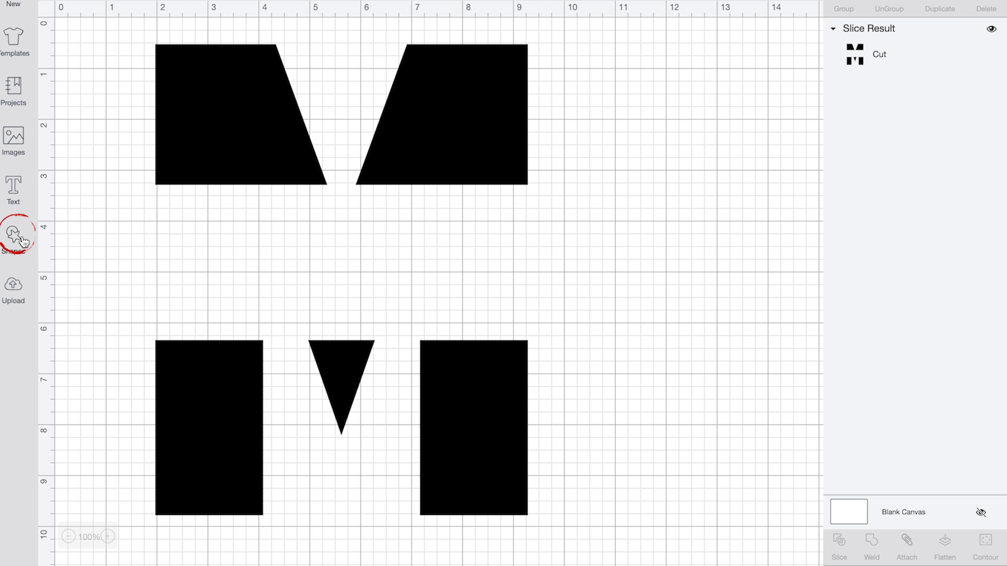
{"action": "left_click", "coordinate": [68, 145]}
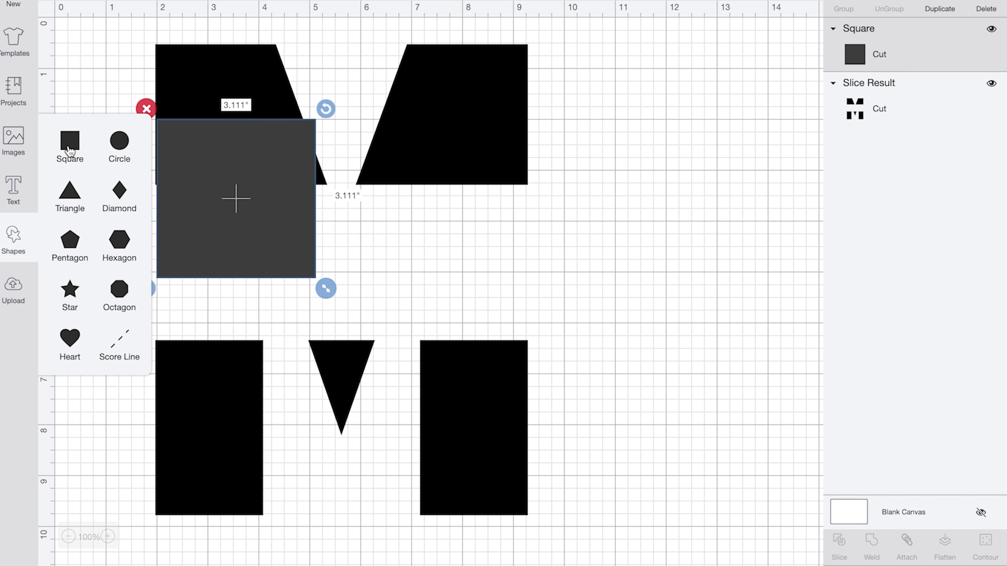
- Turn a new square into a 9.361 × 0.194 in bar under the M's top half
{"action": "left_click", "coordinate": [158, 286]}
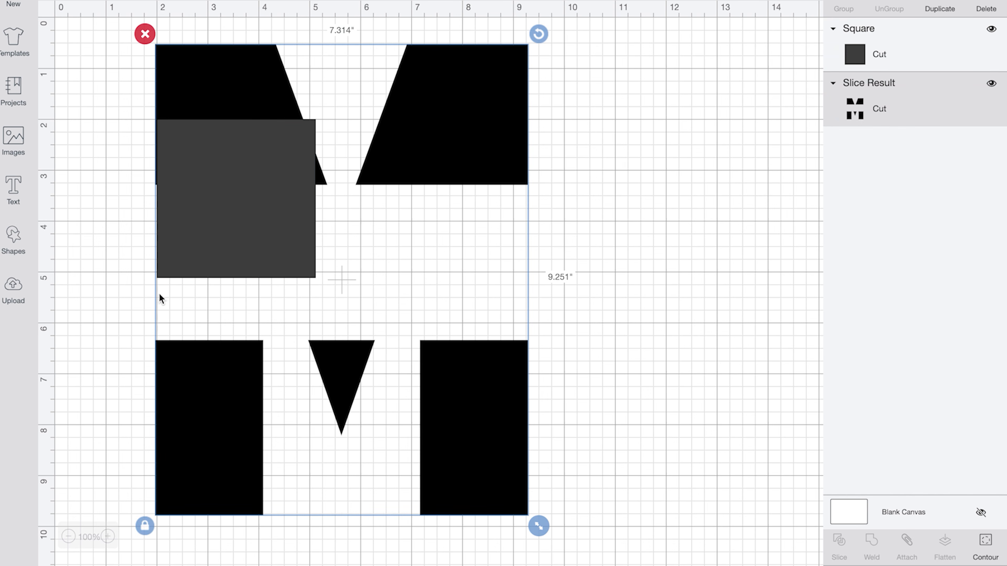
{"action": "left_click", "coordinate": [173, 244]}
{"action": "left_click", "coordinate": [143, 295]}
{"action": "left_click_drag", "start_coordinate": [326, 289], "coordinate": [613, 210]}
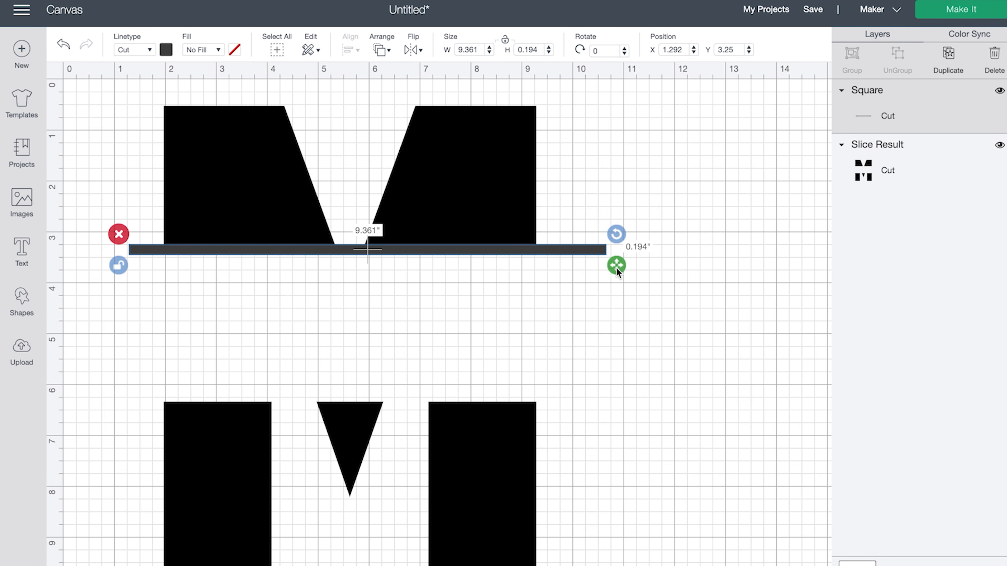
{"action": "left_click_drag", "start_coordinate": [593, 253], "coordinate": [577, 255]}
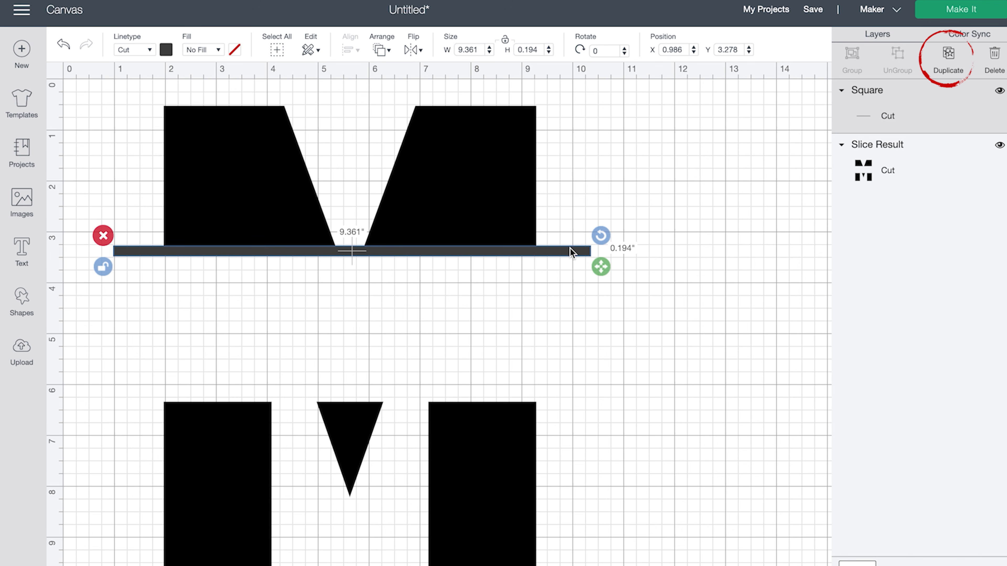
- Duplicate the bar and move the copy down to the edge of the M's bottom half
{"action": "left_click", "coordinate": [948, 56]}
{"action": "left_click_drag", "start_coordinate": [401, 268], "coordinate": [375, 398]}
{"action": "left_click", "coordinate": [410, 356]}
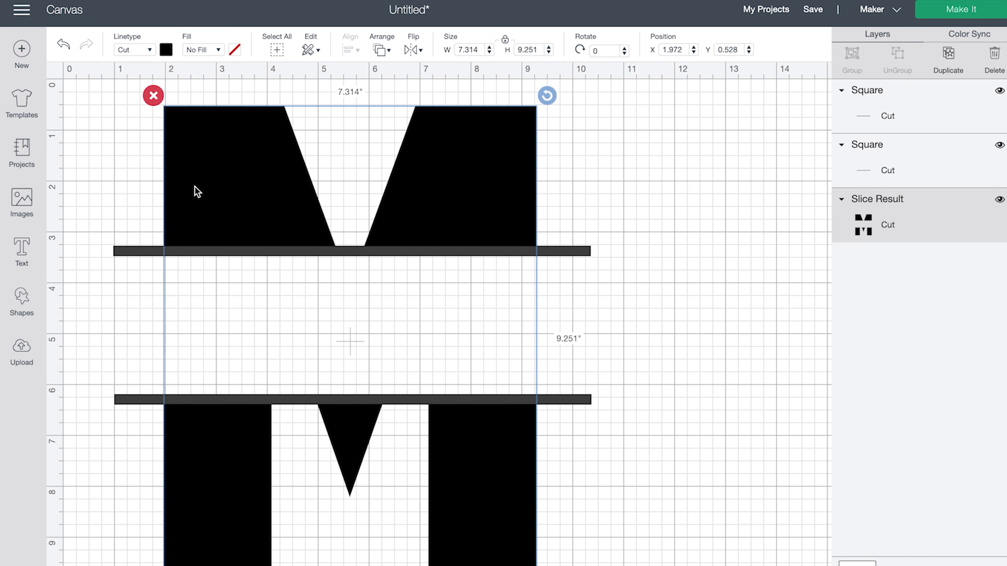
{"action": "left_click", "coordinate": [23, 250]}
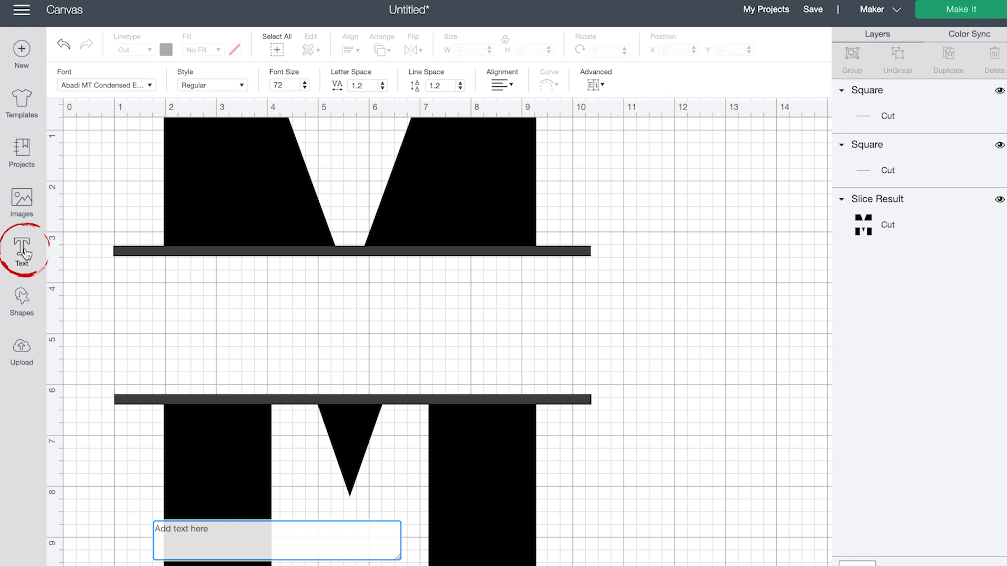
- Enlarge the typed name between the two bars and weld the M, bars and name together
{"action": "type", "text": "Mary"}
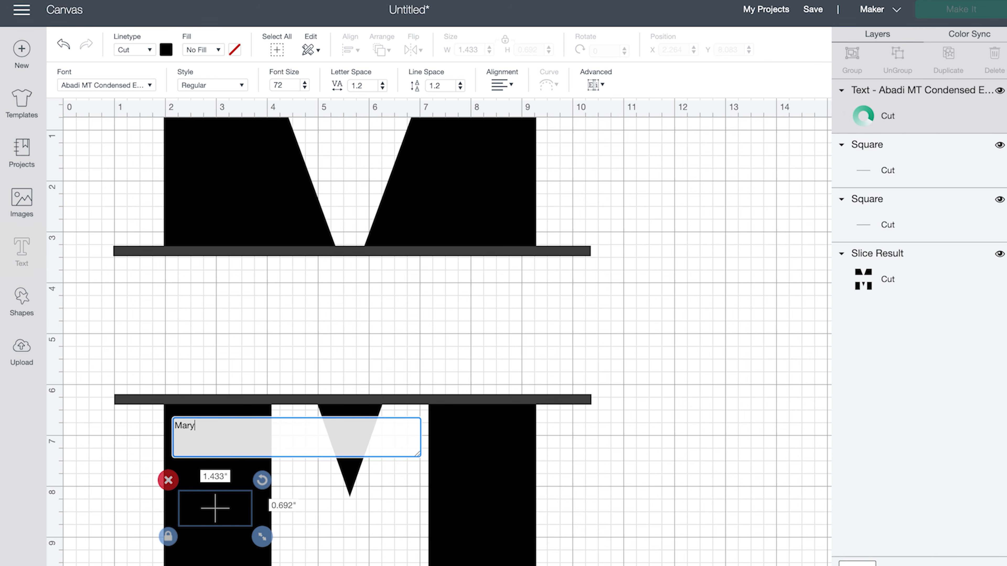
{"action": "left_click_drag", "start_coordinate": [258, 529], "coordinate": [438, 410]}
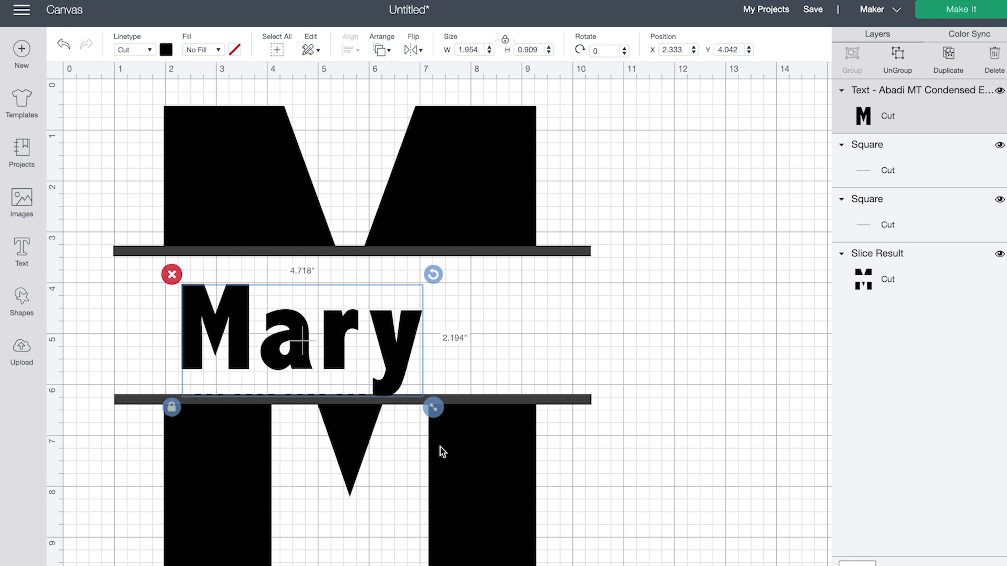
{"action": "mouse_move", "coordinate": [372, 388]}
{"action": "left_mouse_down"}
{"action": "mouse_move", "coordinate": [381, 373]}
{"action": "mouse_move", "coordinate": [368, 383]}
{"action": "left_mouse_up"}
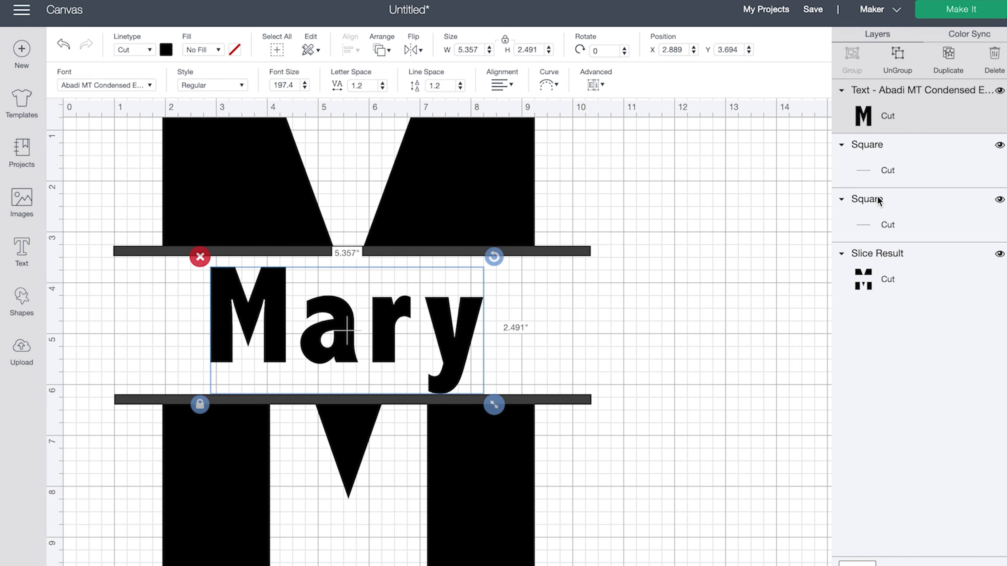
{"action": "left_click_drag", "start_coordinate": [607, 565], "coordinate": [136, 143]}
{"action": "left_click", "coordinate": [872, 550]}
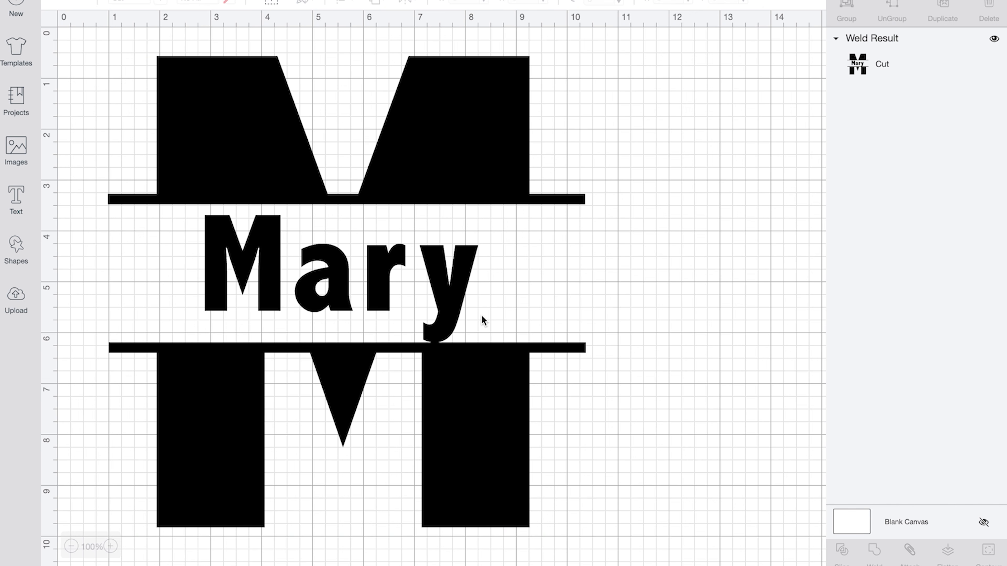
{"action": "left_click_drag", "start_coordinate": [108, 29], "coordinate": [599, 553]}
- Delete the finished monogram and upload the image file baby bear 2.jpg
{"action": "left_click", "coordinate": [98, 47]}
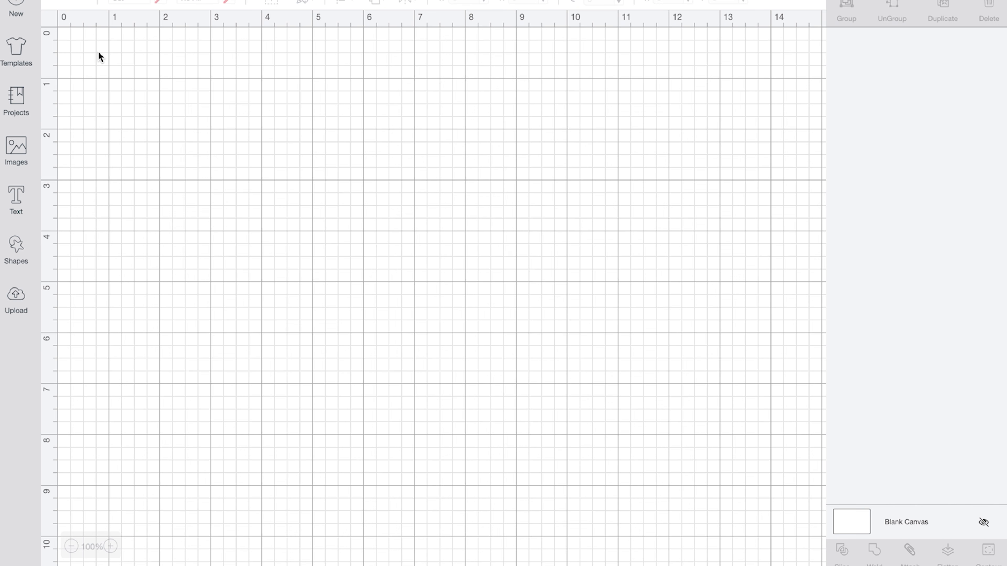
{"action": "left_click", "coordinate": [16, 297]}
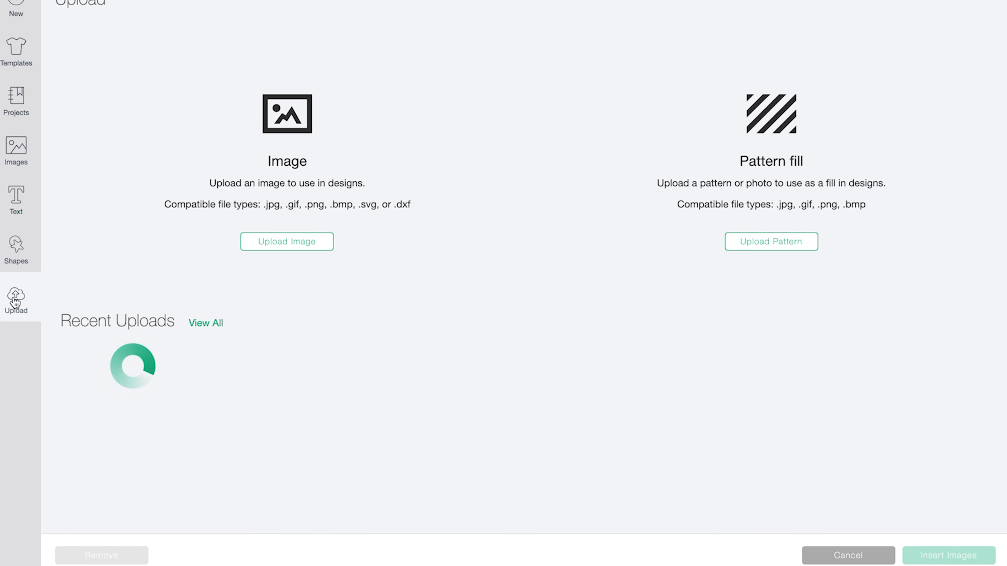
{"action": "left_click", "coordinate": [271, 243]}
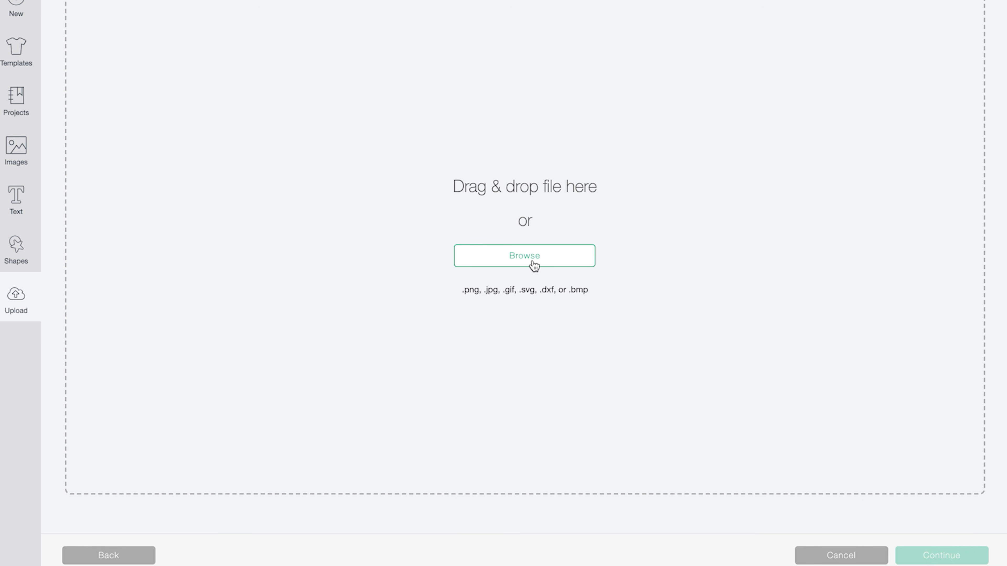
{"action": "left_click", "coordinate": [533, 266]}
{"action": "scroll", "coordinate": [398, 279], "scroll_direction": "down", "scroll_amount": 5}
{"action": "scroll", "coordinate": [398, 279], "scroll_direction": "down", "scroll_amount": 10}
{"action": "scroll", "coordinate": [398, 279], "scroll_direction": "up", "scroll_amount": 8}
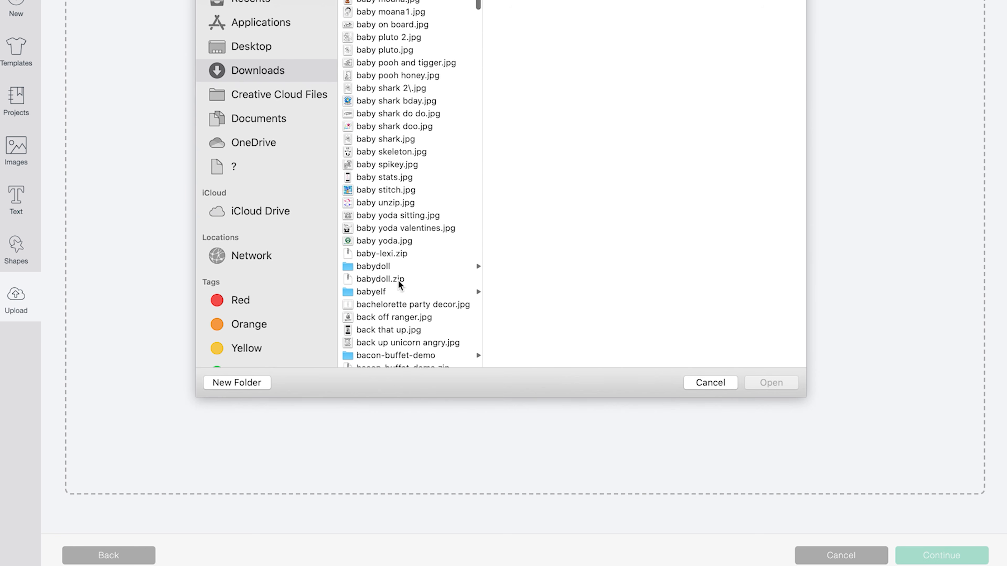
{"action": "scroll", "coordinate": [398, 279], "scroll_direction": "up", "scroll_amount": 1}
{"action": "scroll", "coordinate": [398, 279], "scroll_direction": "up", "scroll_amount": 10}
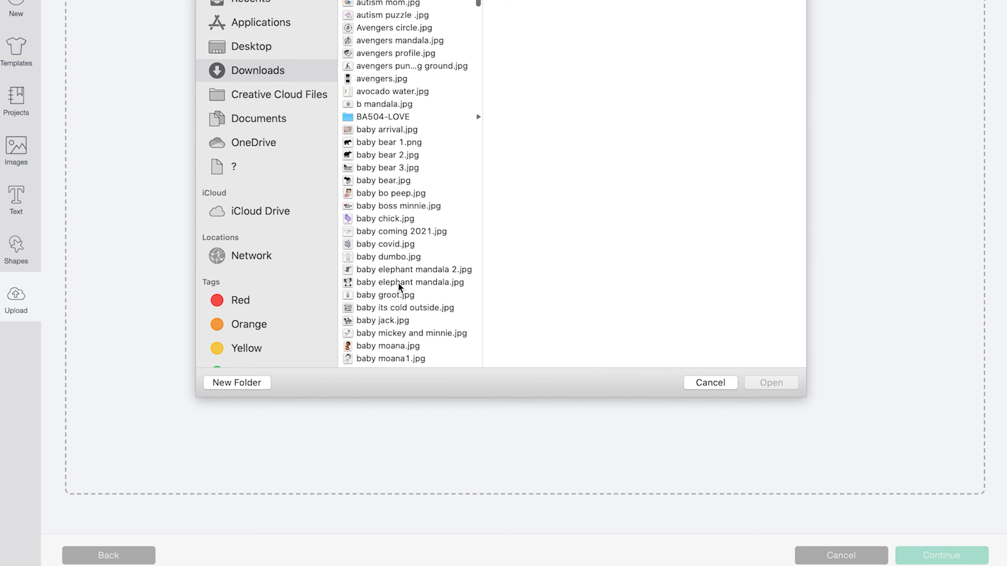
{"action": "left_click", "coordinate": [387, 156]}
{"action": "left_click", "coordinate": [770, 383]}
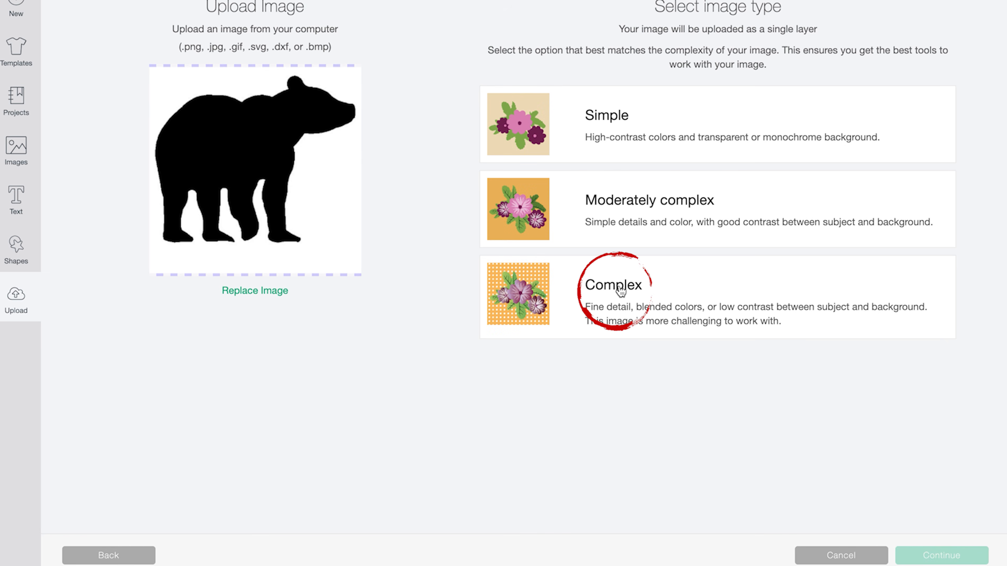
- Mark the bear image as complex and remove its white background at tolerance 35
{"action": "left_click", "coordinate": [620, 292]}
{"action": "left_click", "coordinate": [945, 557]}
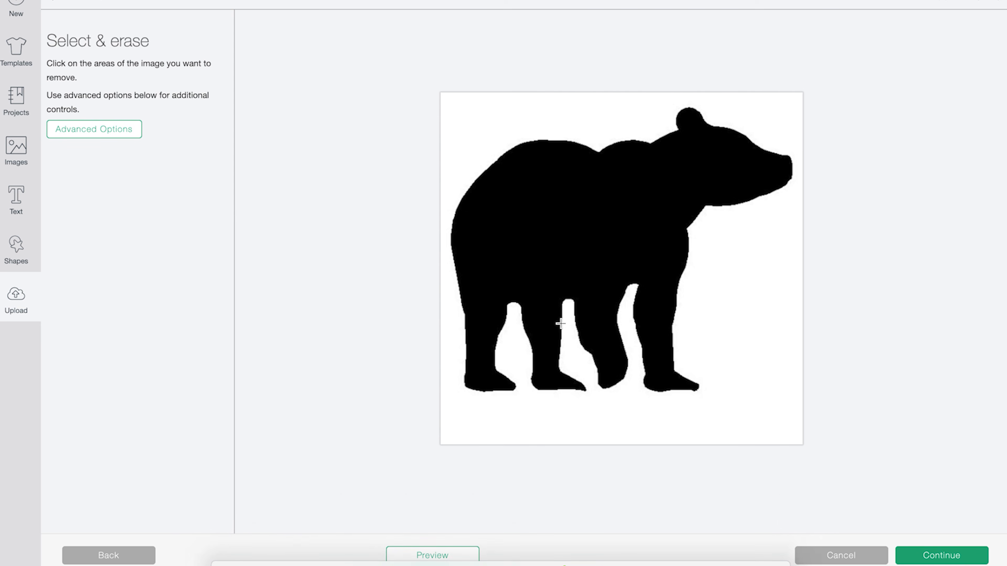
{"action": "left_click", "coordinate": [108, 134]}
{"action": "left_click_drag", "start_coordinate": [77, 225], "coordinate": [51, 222]}
{"action": "type", "text": "35"}
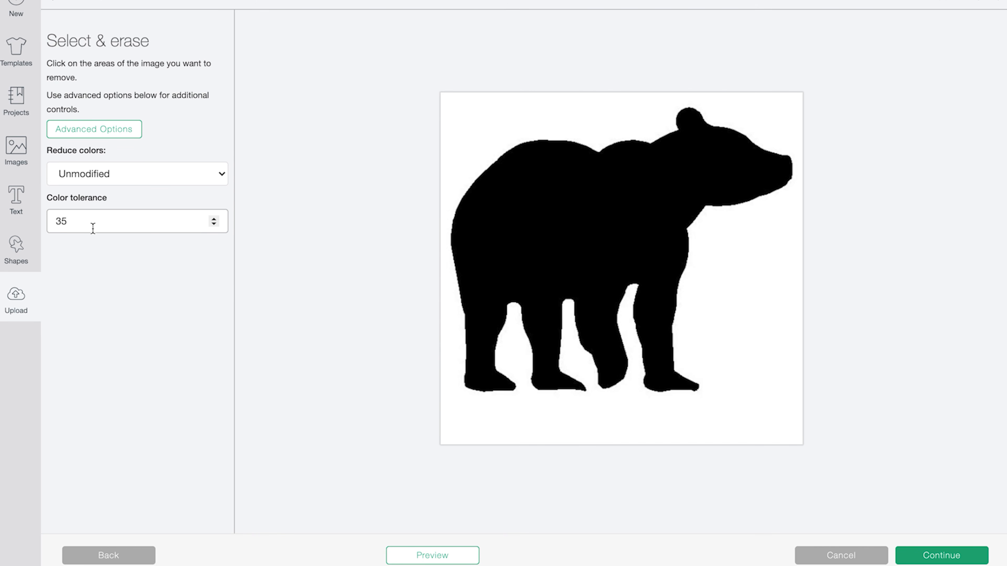
{"action": "left_click", "coordinate": [458, 157]}
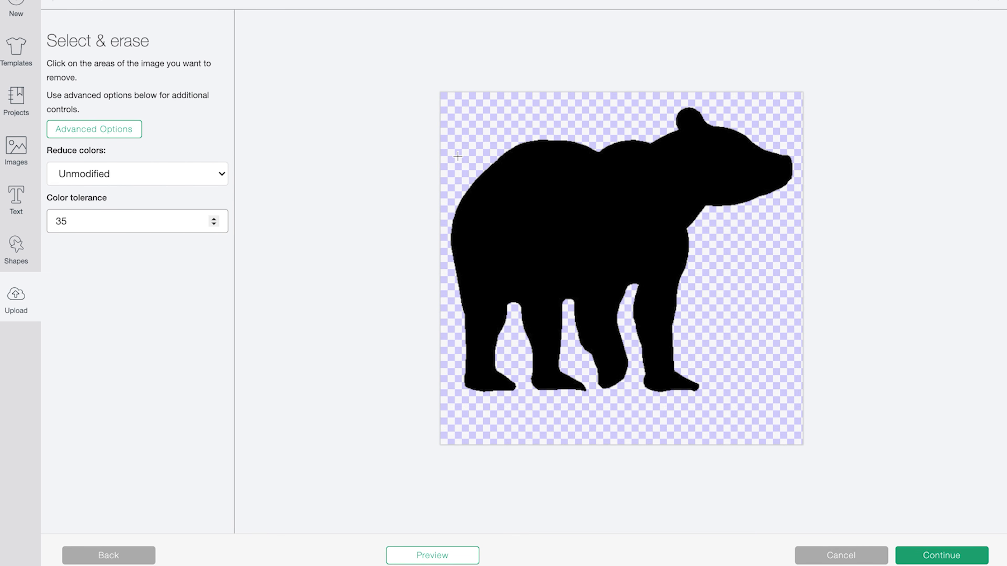
- Preview the cut and save the bear as a Cut Image named baby bear 2
{"action": "left_click", "coordinate": [424, 557]}
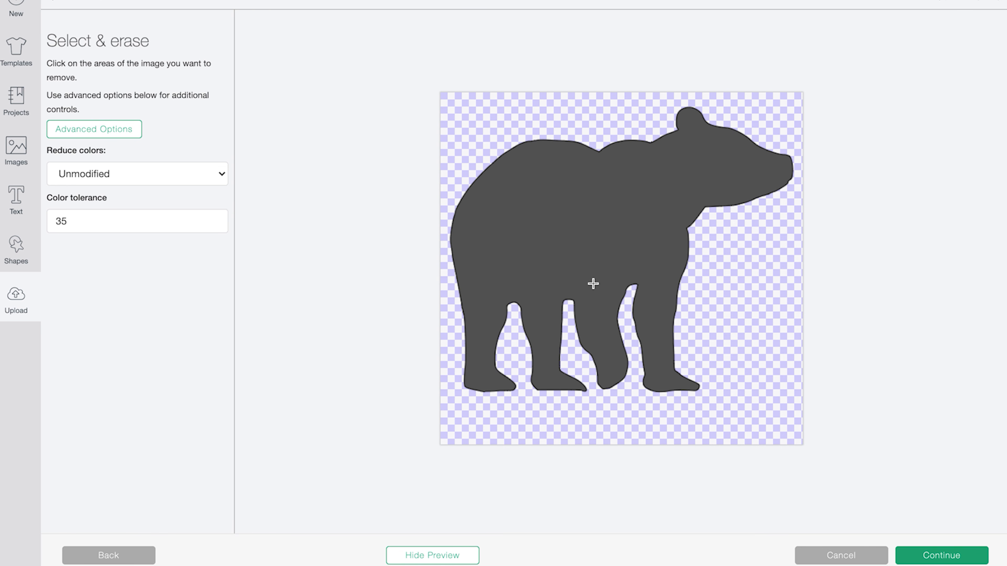
{"action": "left_click", "coordinate": [942, 557]}
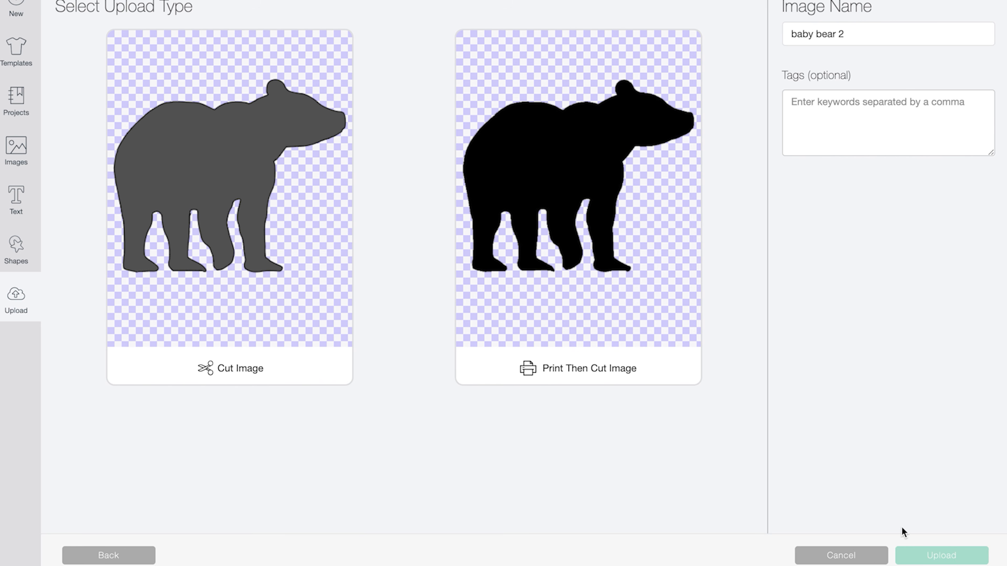
{"action": "left_click", "coordinate": [243, 219]}
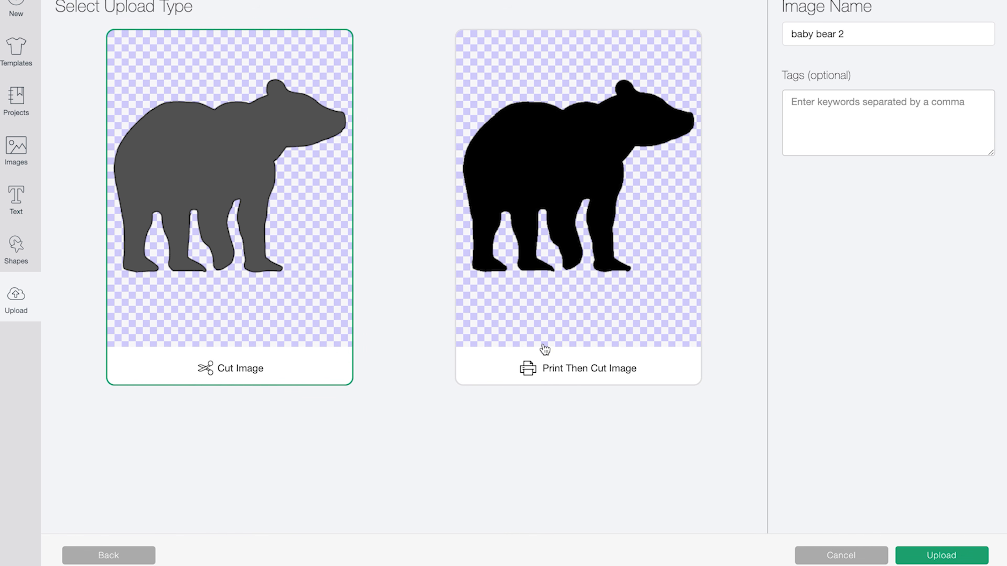
{"action": "left_click", "coordinate": [911, 557]}
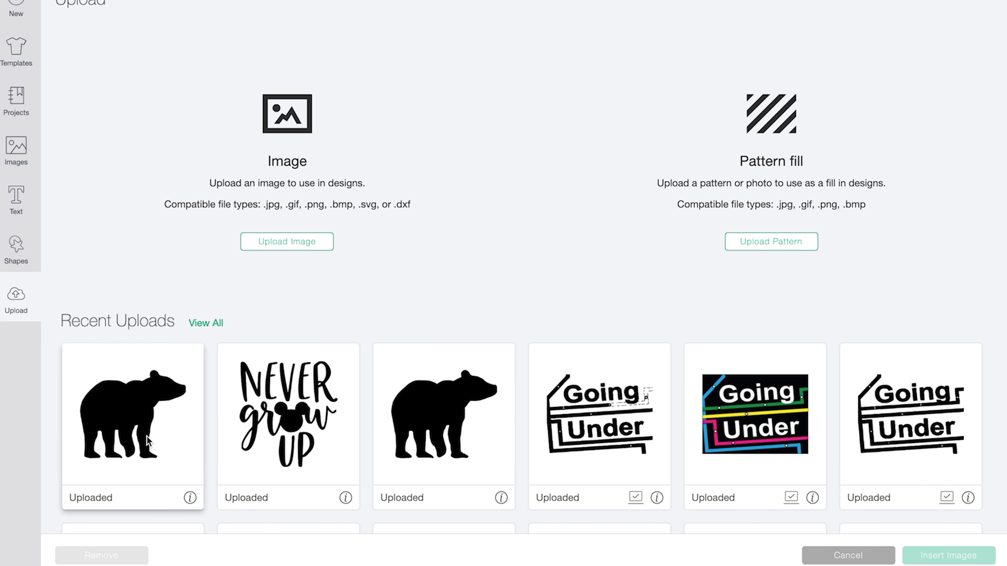
- Insert the baby bear 2 image and enlarge it to about 10 × 8.4 in
{"action": "left_click", "coordinate": [148, 441]}
{"action": "left_click", "coordinate": [930, 559]}
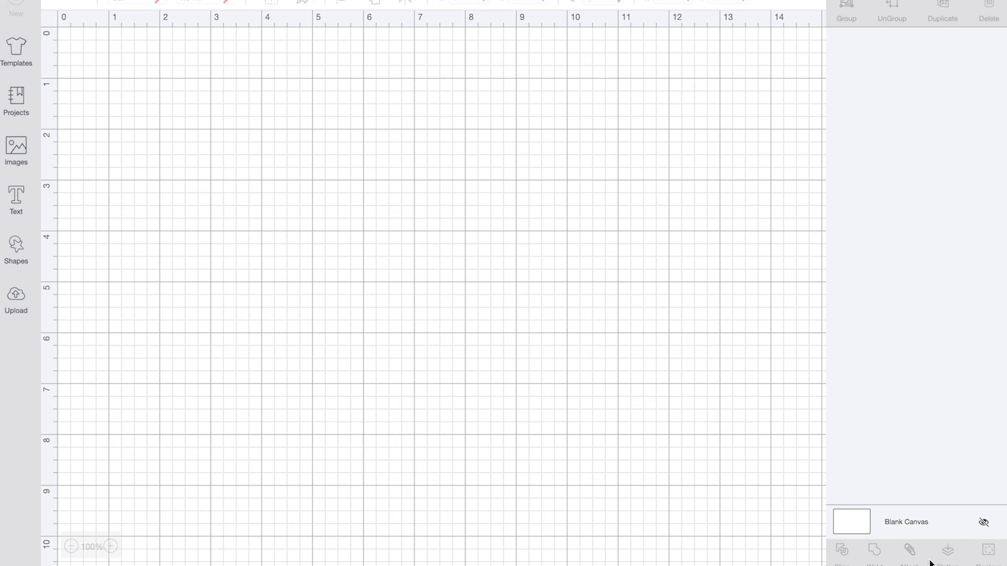
{"action": "left_click_drag", "start_coordinate": [538, 450], "coordinate": [674, 563]}
{"action": "left_click_drag", "start_coordinate": [530, 472], "coordinate": [518, 384]}
{"action": "left_click_drag", "start_coordinate": [652, 477], "coordinate": [691, 509]}
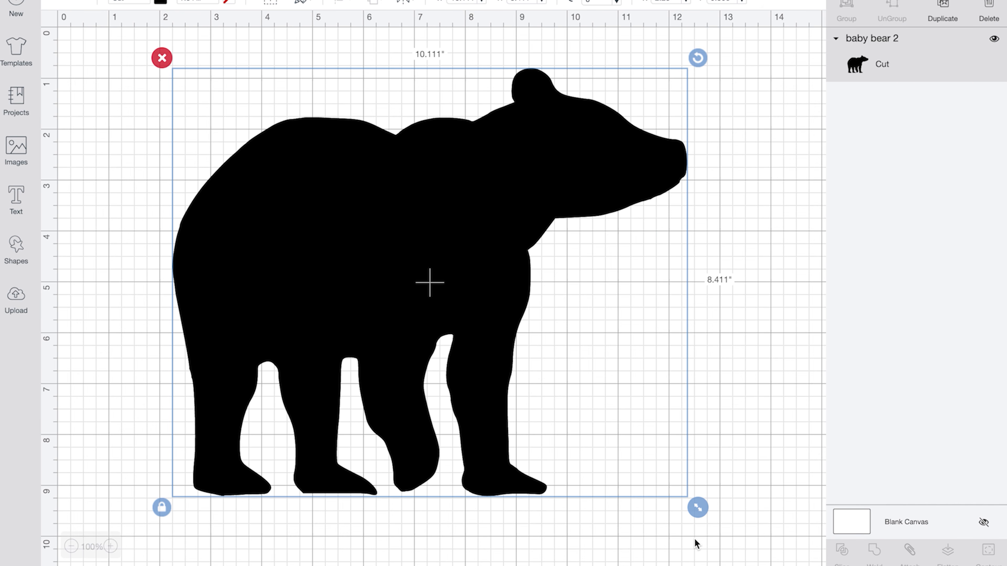
- Stretch a new square into a roughly 2.2 in tall rectangle across the bear's middle
{"action": "left_click", "coordinate": [18, 250]}
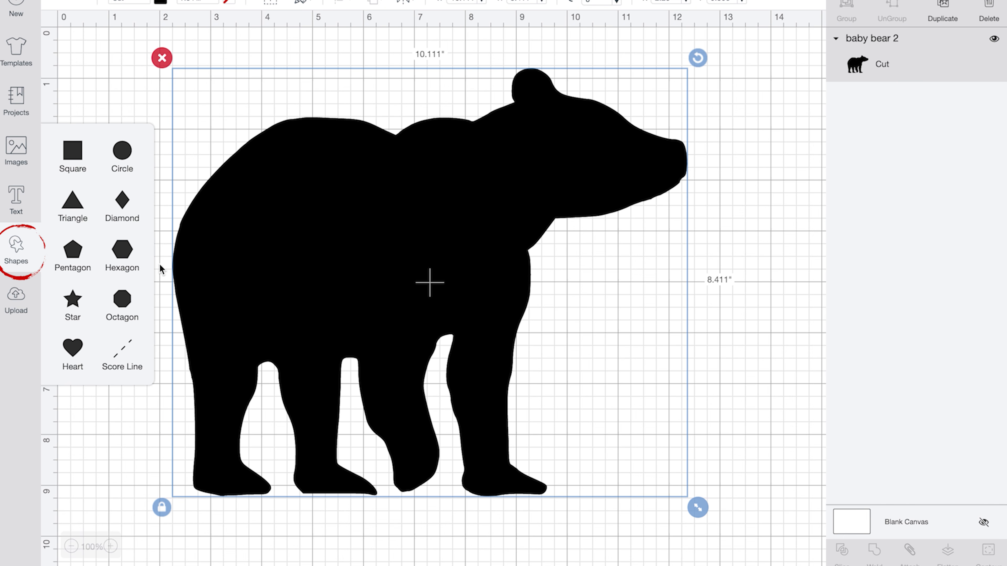
{"action": "left_click", "coordinate": [77, 154]}
{"action": "left_click", "coordinate": [199, 349]}
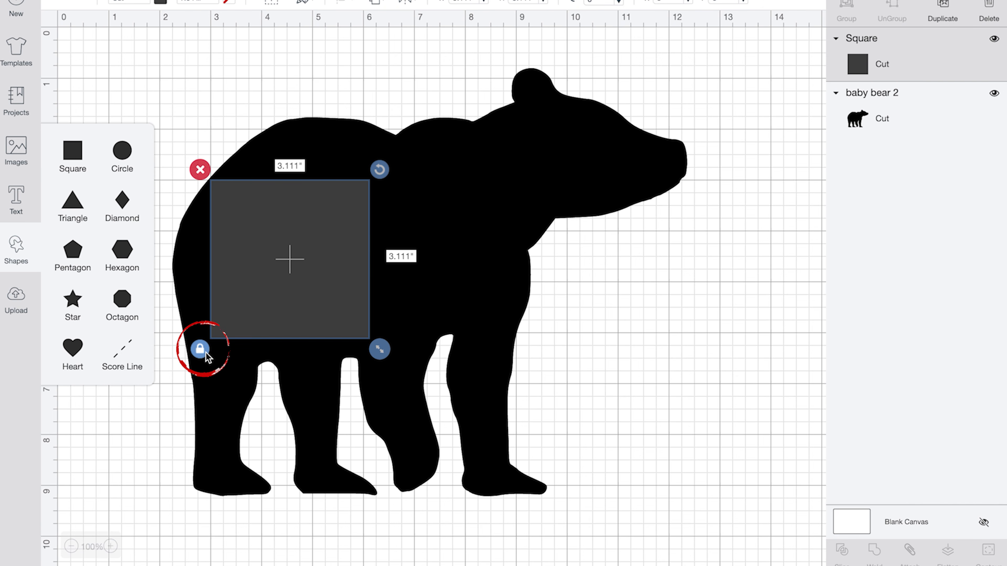
{"action": "left_click_drag", "start_coordinate": [336, 318], "coordinate": [248, 312]}
{"action": "left_click_drag", "start_coordinate": [297, 347], "coordinate": [492, 349]}
{"action": "left_click_drag", "start_coordinate": [573, 360], "coordinate": [667, 330]}
{"action": "left_click_drag", "start_coordinate": [577, 270], "coordinate": [577, 318]}
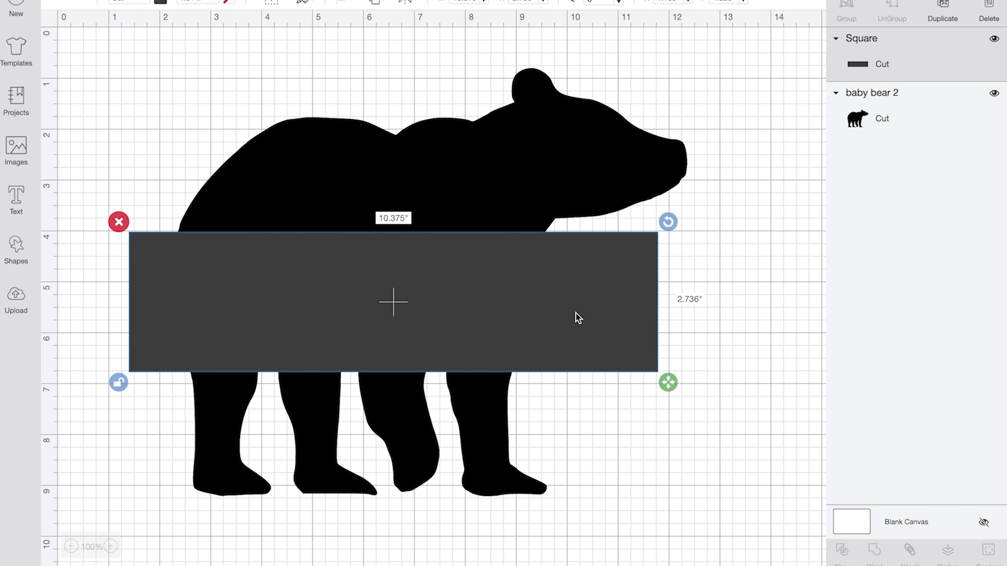
{"action": "left_click_drag", "start_coordinate": [670, 377], "coordinate": [663, 351]}
{"action": "left_click_drag", "start_coordinate": [584, 315], "coordinate": [574, 314]}
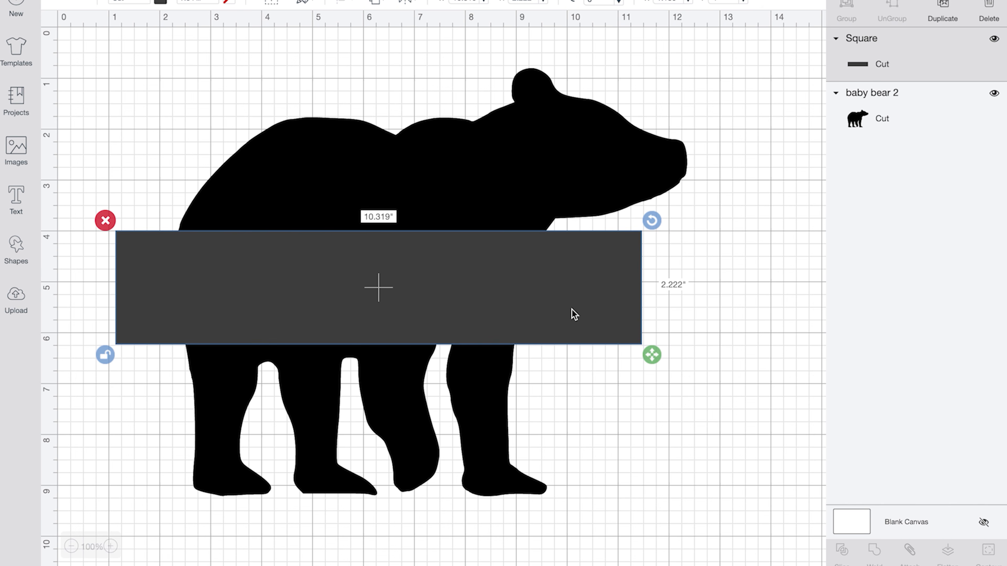
- Slice the bear with the rectangle and delete the leftover and middle-band pieces
{"action": "left_click_drag", "start_coordinate": [171, 39], "coordinate": [626, 521]}
{"action": "left_click", "coordinate": [839, 550]}
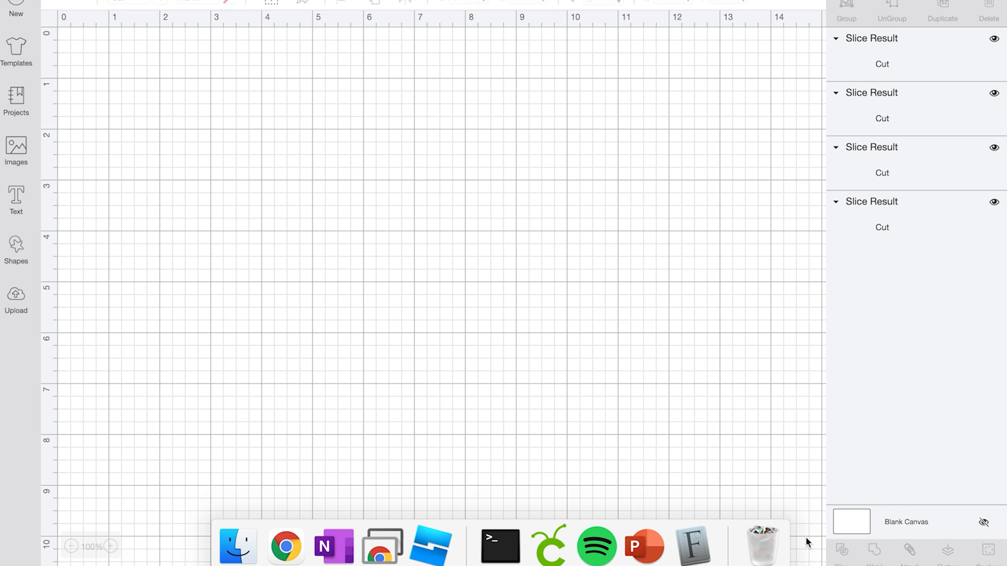
{"action": "left_click_drag", "start_coordinate": [146, 286], "coordinate": [262, 286]}
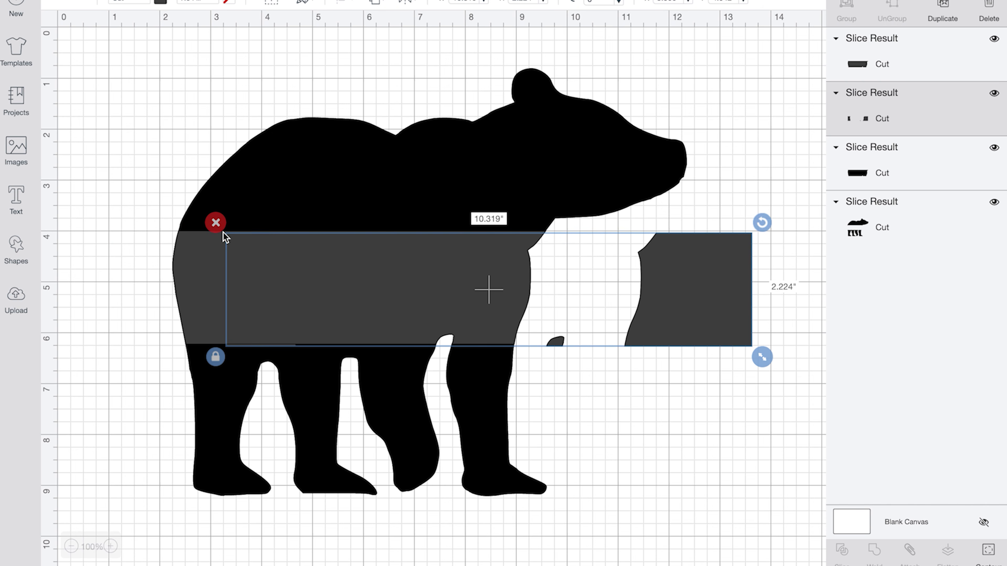
{"action": "left_click", "coordinate": [215, 225]}
{"action": "left_click", "coordinate": [207, 253]}
{"action": "left_click", "coordinate": [158, 206]}
{"action": "left_click", "coordinate": [186, 290]}
{"action": "left_click", "coordinate": [162, 220]}
{"action": "left_click", "coordinate": [197, 284]}
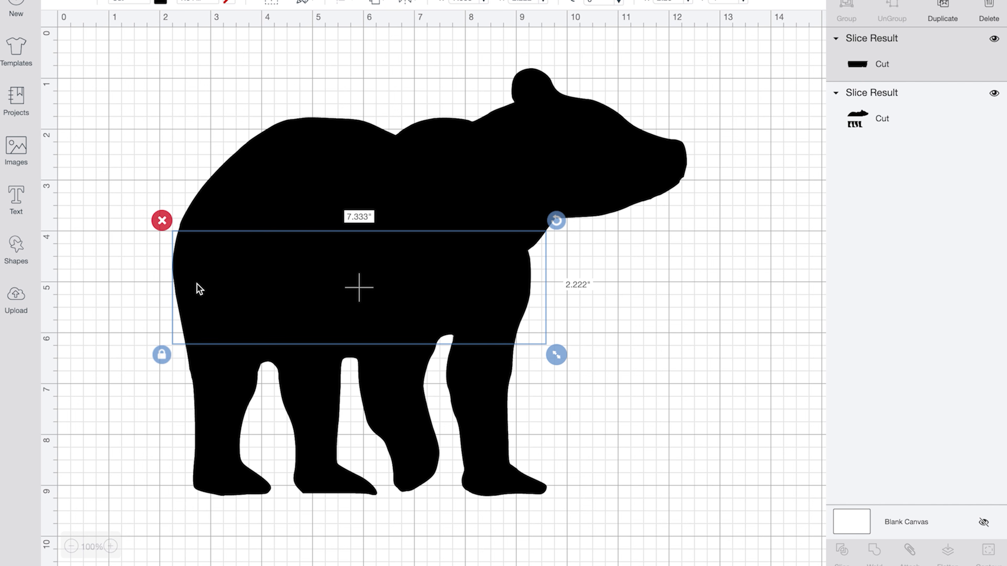
{"action": "left_click", "coordinate": [162, 220]}
{"action": "left_click", "coordinate": [17, 246]}
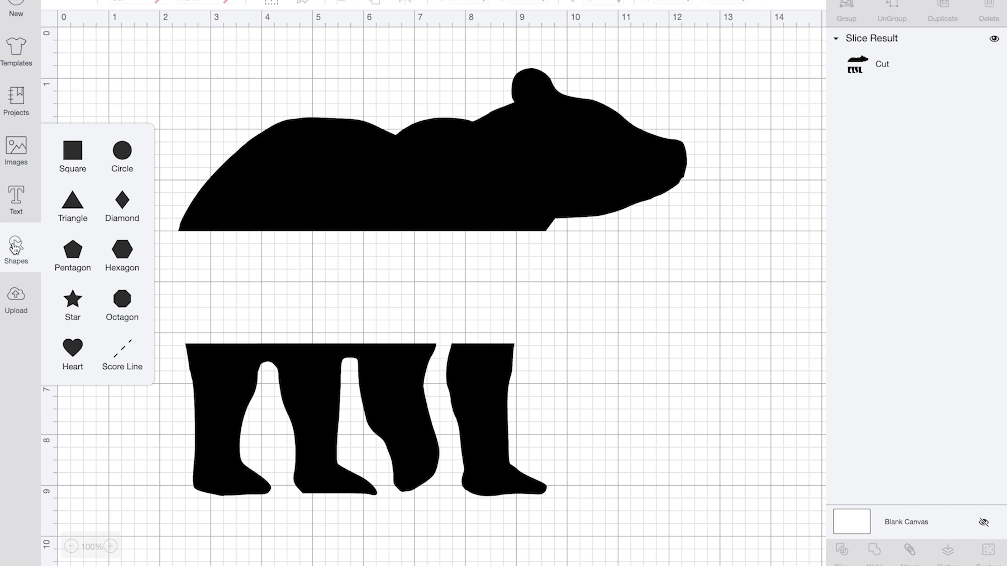
- Make an 8.528 × 0.111 in bar under the bear's body and a copy atop the legs
{"action": "left_click", "coordinate": [74, 153]}
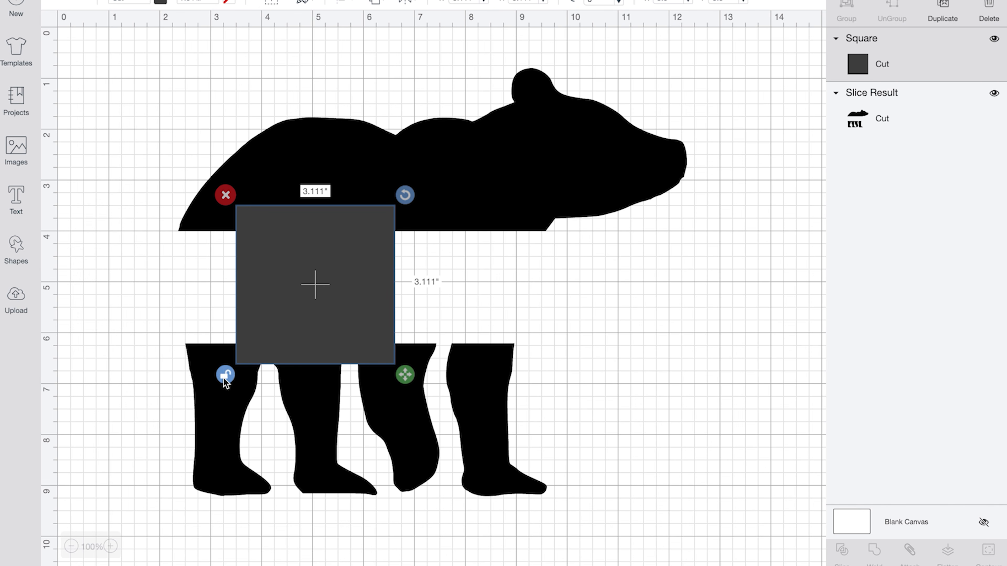
{"action": "left_click_drag", "start_coordinate": [405, 374], "coordinate": [595, 249]}
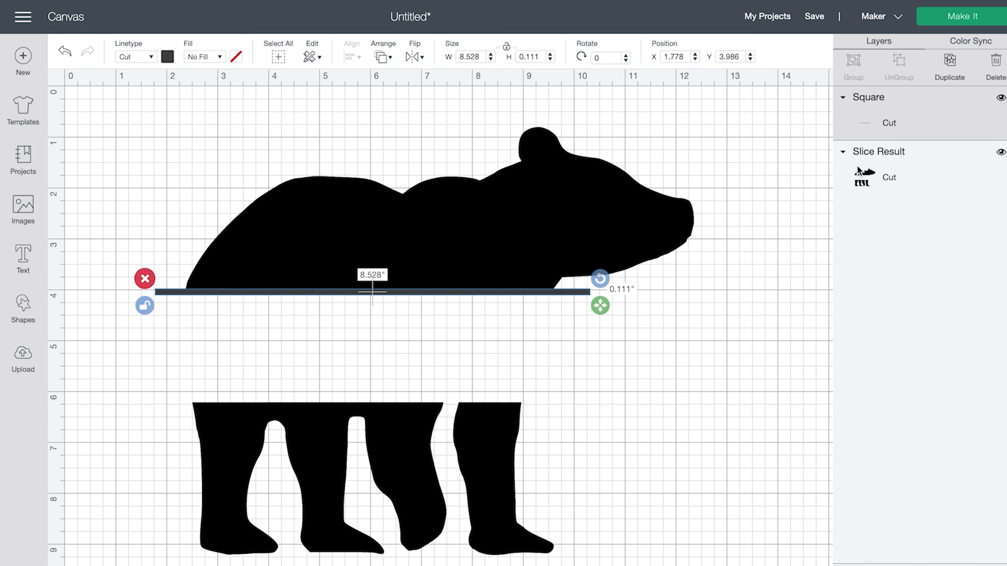
{"action": "left_click", "coordinate": [964, 61]}
{"action": "left_click_drag", "start_coordinate": [464, 317], "coordinate": [434, 398]}
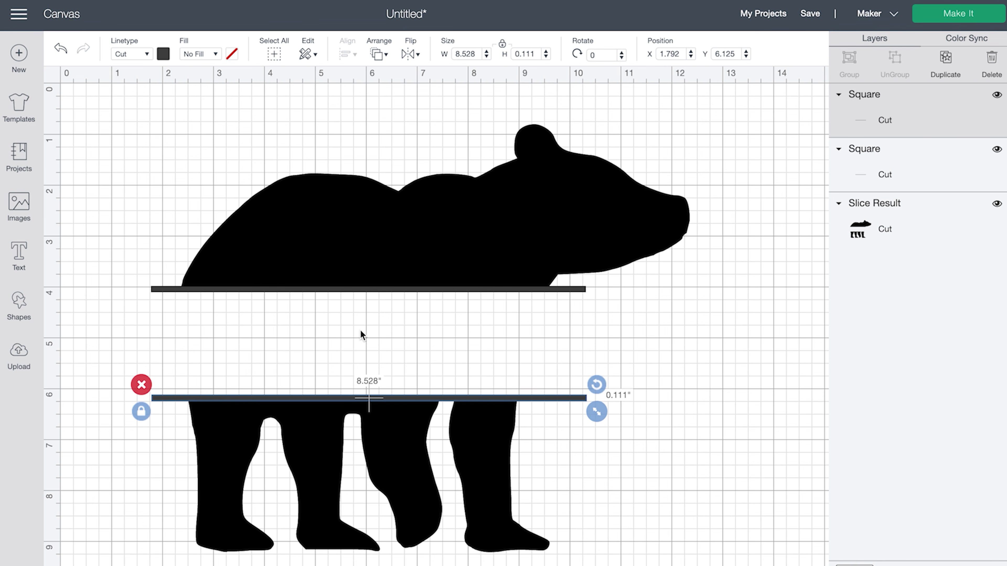
{"action": "left_click", "coordinate": [344, 334]}
- Place the name text between the bear's bars and weld bear, bars and name into one shape
{"action": "left_click", "coordinate": [24, 249]}
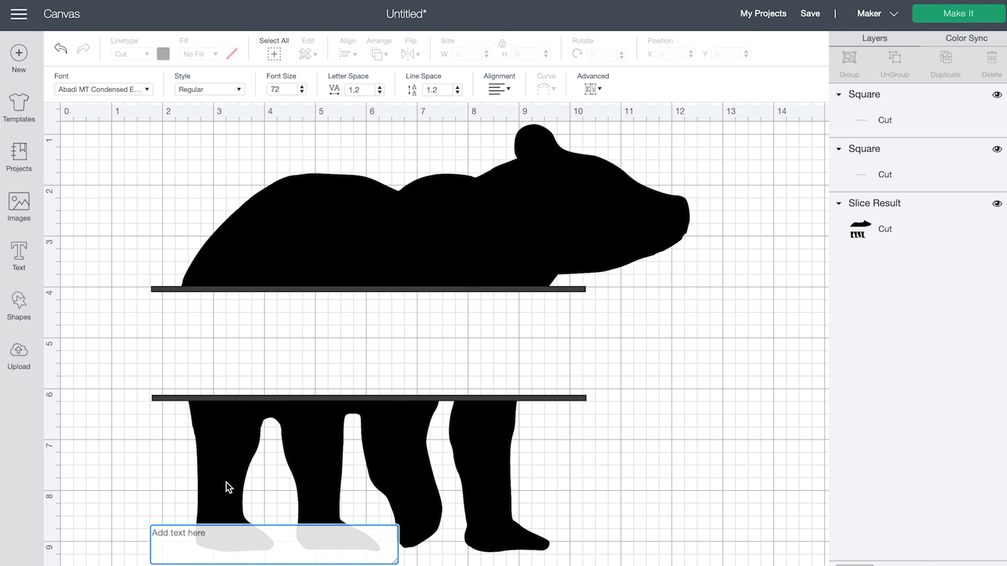
{"action": "left_click_drag", "start_coordinate": [230, 488], "coordinate": [279, 549]}
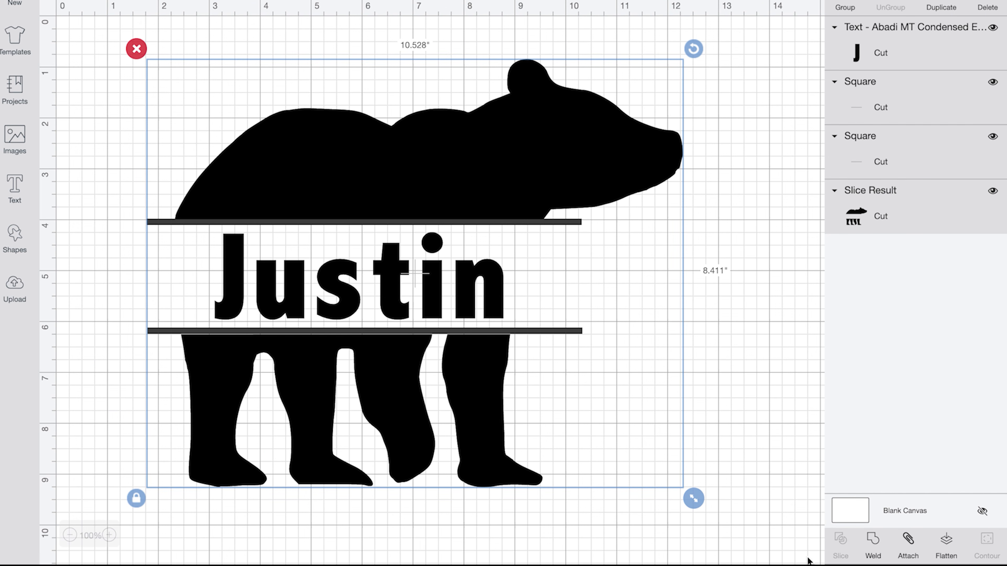
{"action": "left_click", "coordinate": [874, 541]}
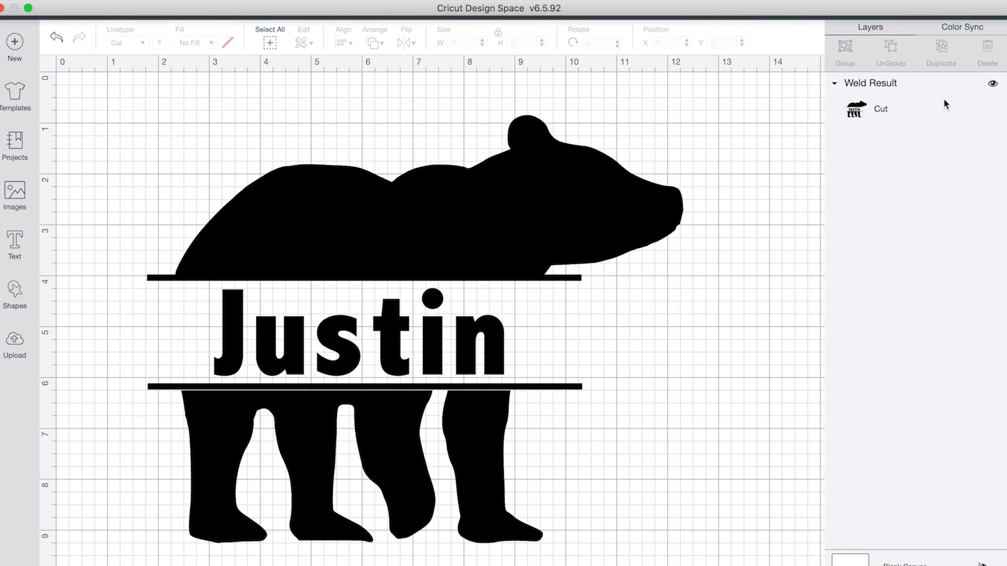
- Send the welded bear monogram to a 12 × 12 in Basic Cut mat
{"action": "left_click", "coordinate": [945, 16]}
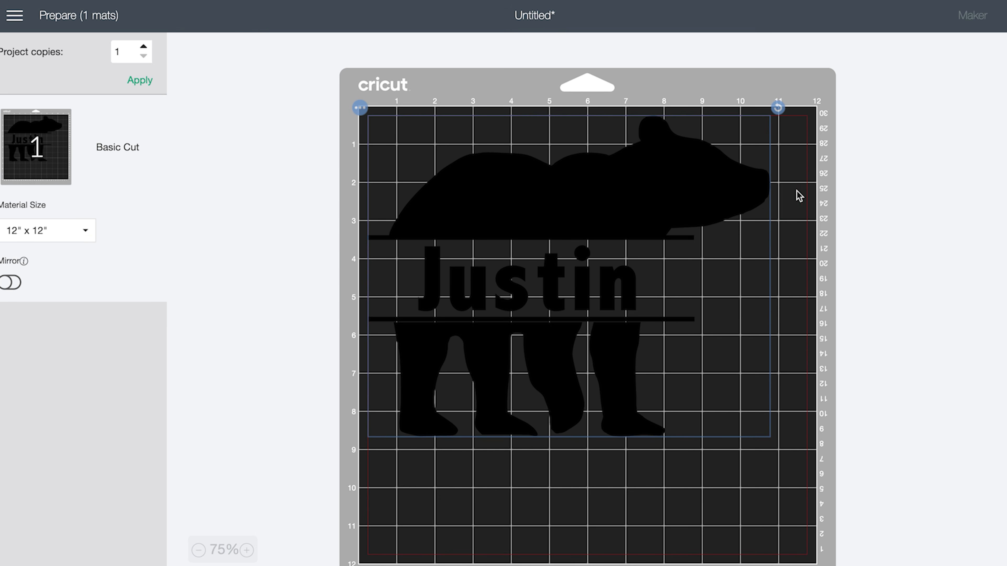
{"action": "mouse_move", "coordinate": [708, 2]}
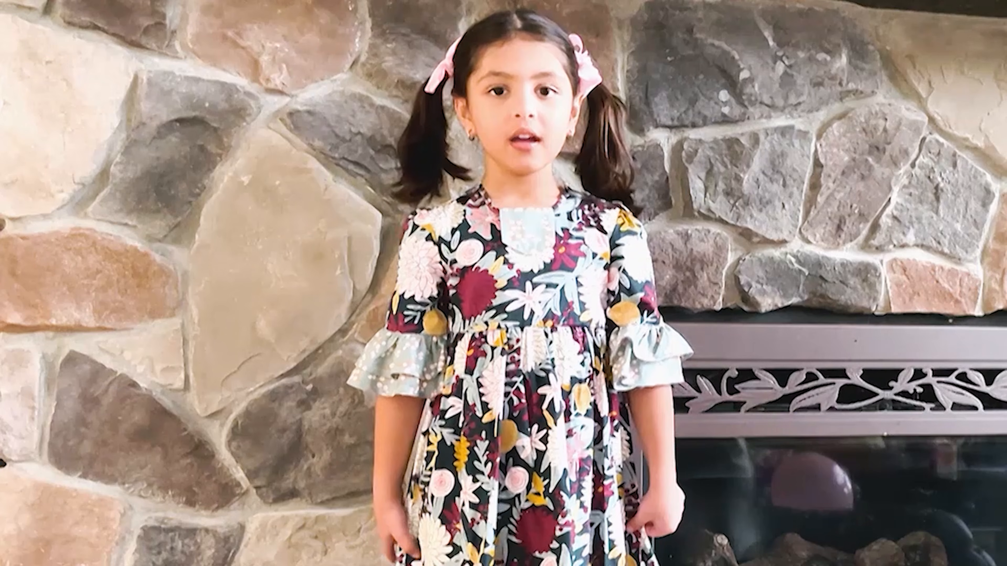